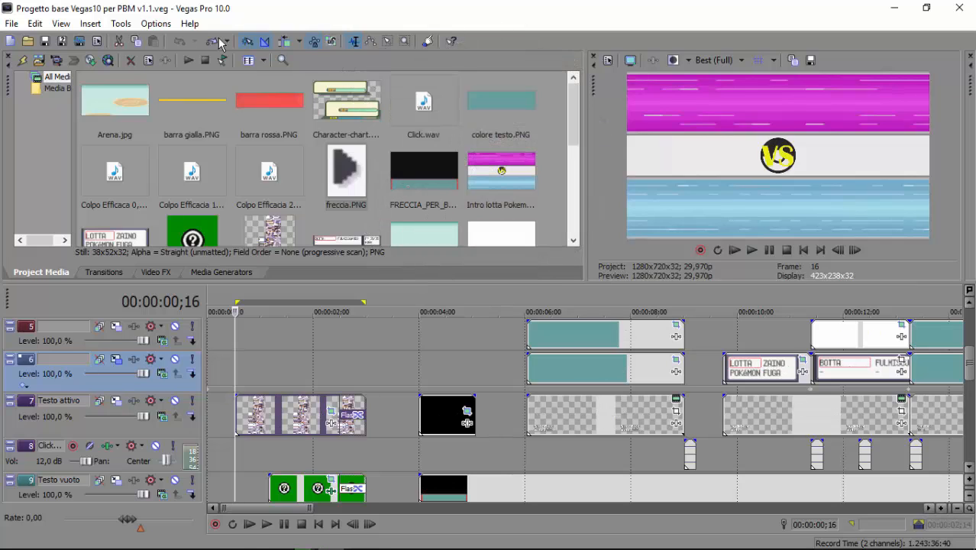
# Import the de-dioooo-GS image from the Germano Mosconi folder into the project media
pyautogui.click(94, 541)
pyautogui.click(453, 231)
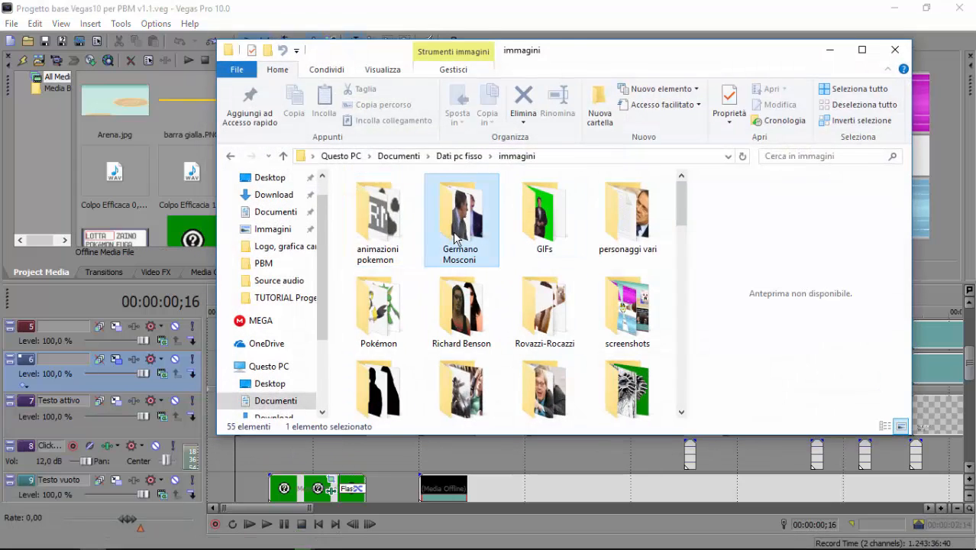
pyautogui.doubleClick(453, 232)
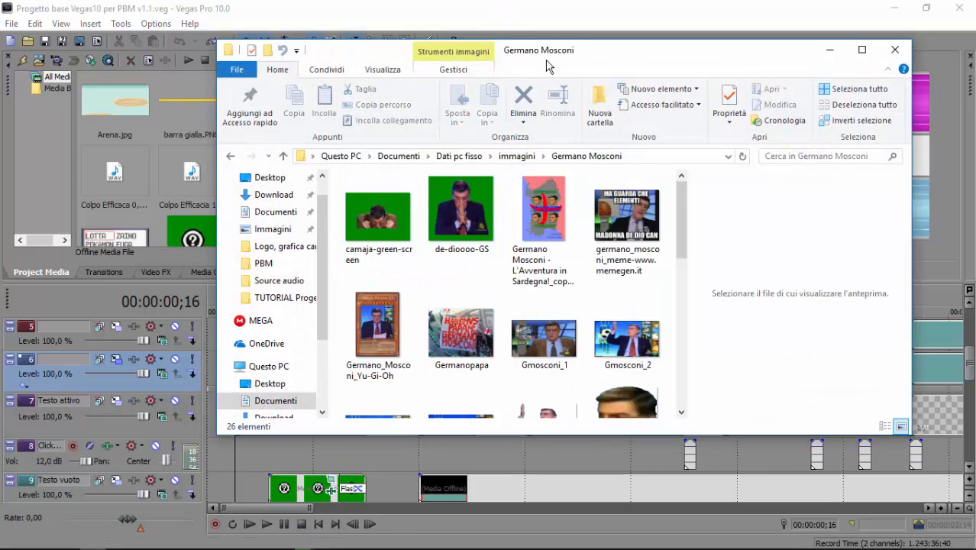
pyautogui.moveTo(546, 59); pyautogui.dragTo(790, 53)
pyautogui.moveTo(721, 206); pyautogui.dragTo(386, 144)
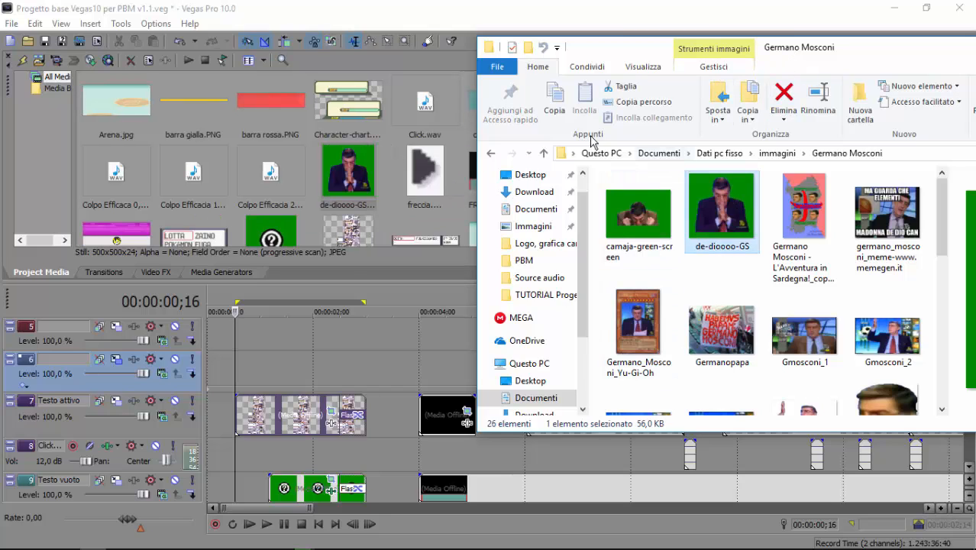
# Import the fabio-rocazzi image from the Rovazzi-Rocazzi folder into the project media and put the file browser away
pyautogui.click(545, 153)
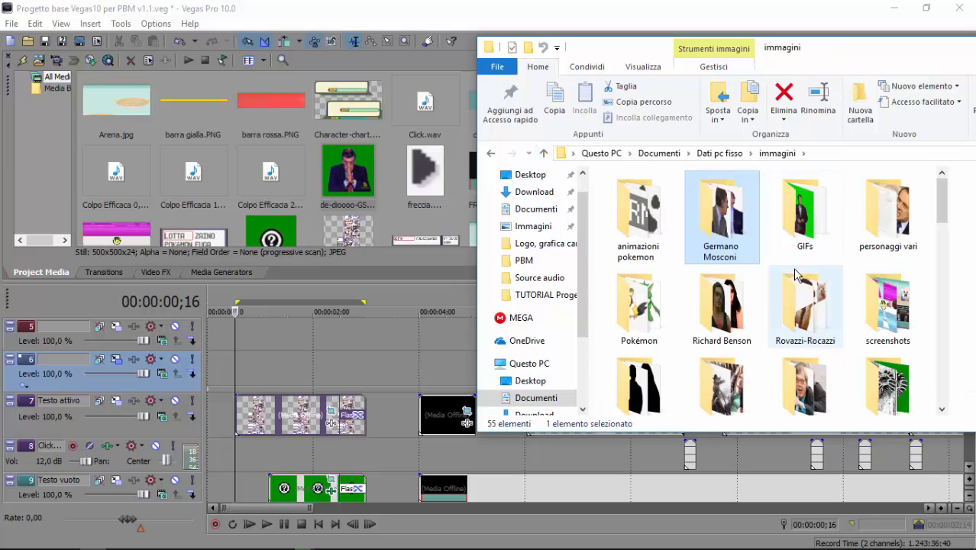
pyautogui.doubleClick(809, 287)
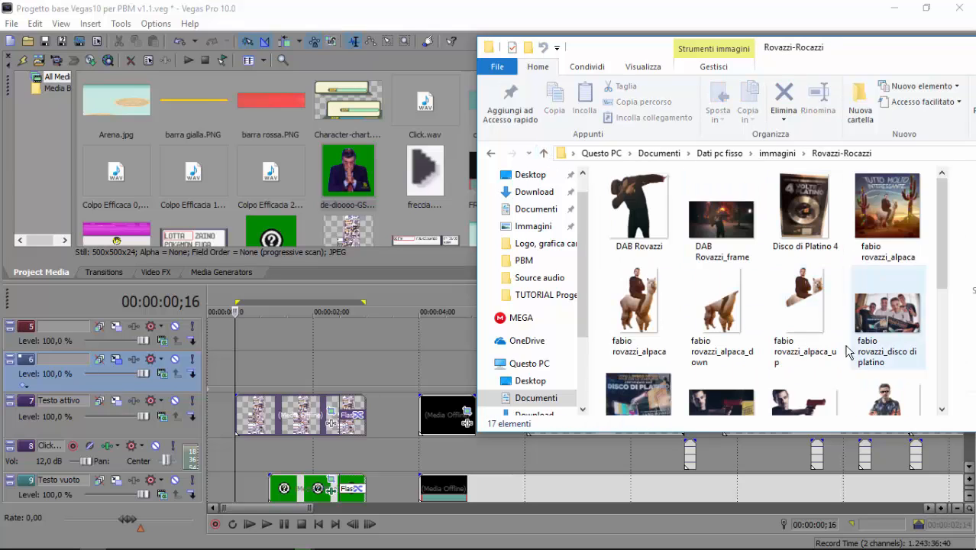
pyautogui.scroll(-1, 764, 306)
pyautogui.moveTo(871, 363); pyautogui.dragTo(392, 207)
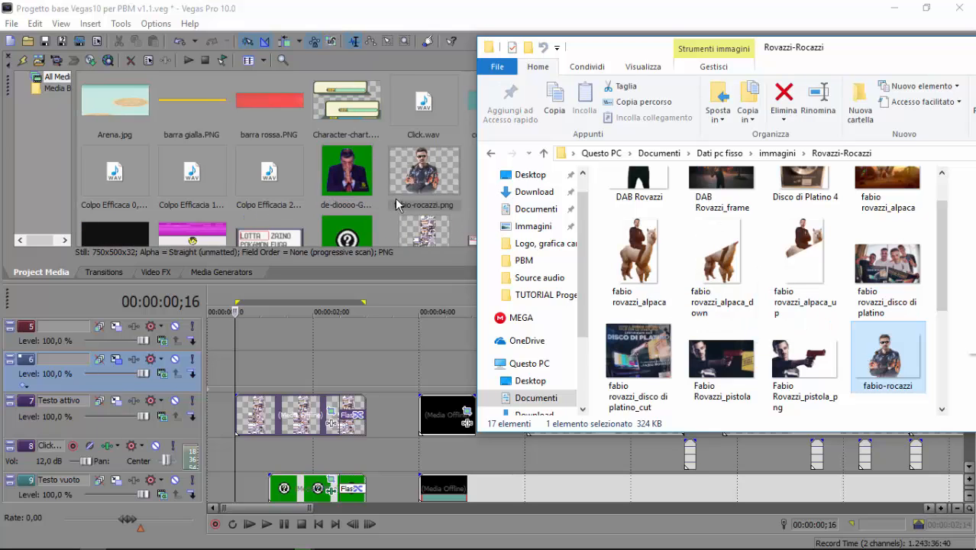
pyautogui.moveTo(621, 61); pyautogui.dragTo(365, 93)
pyautogui.click(833, 80)
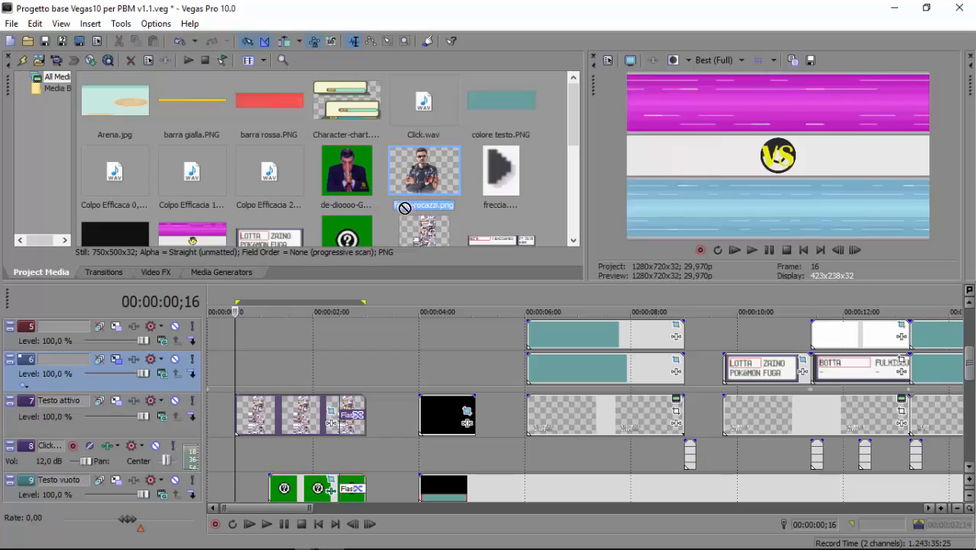
pyautogui.moveTo(311, 316); pyautogui.dragTo(243, 374)
pyautogui.moveTo(497, 369); pyautogui.dragTo(365, 369)
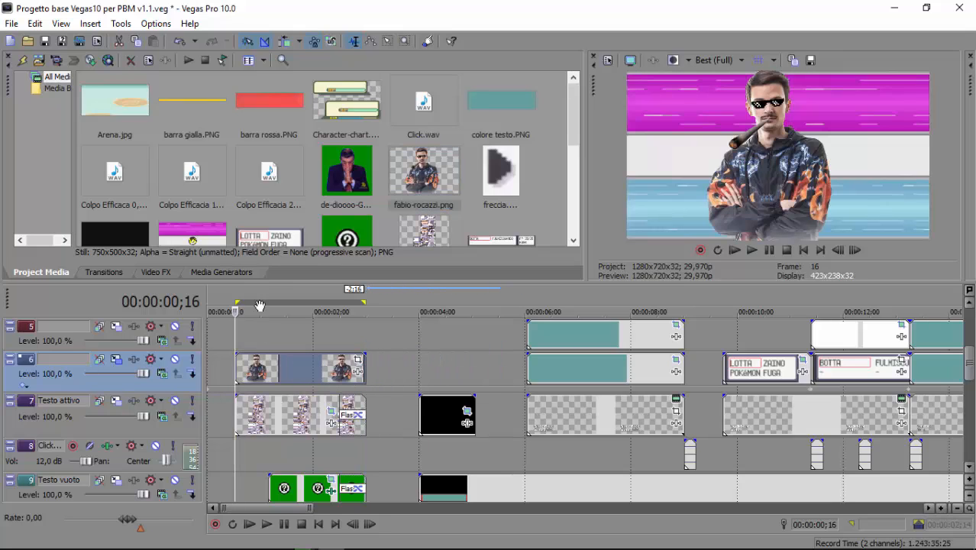
# Open Event Pan/Crop for the fabio-rocazzi clip at 00:00:01;05 and match the crop frame to the output aspect ratio
pyautogui.click(266, 293)
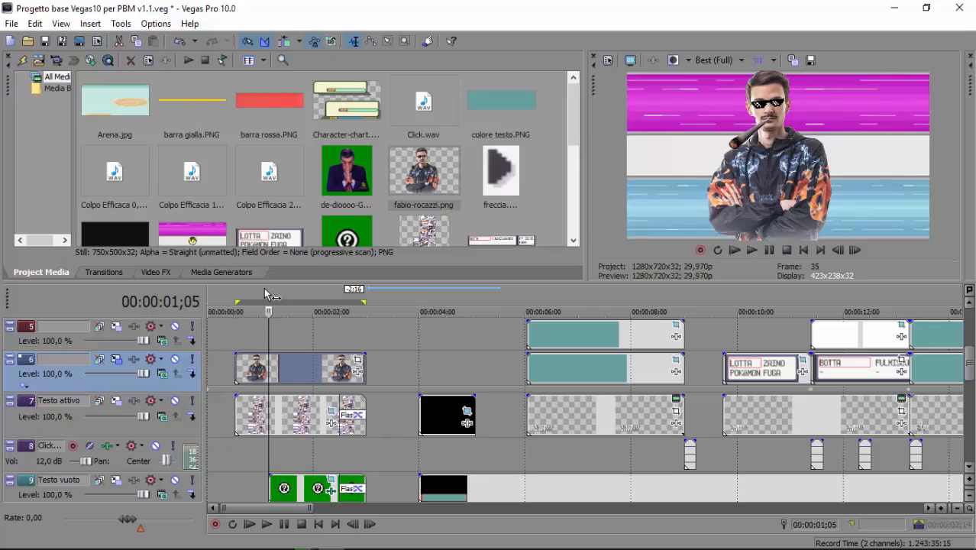
pyautogui.click(359, 361)
pyautogui.scroll(-2, 433, 252)
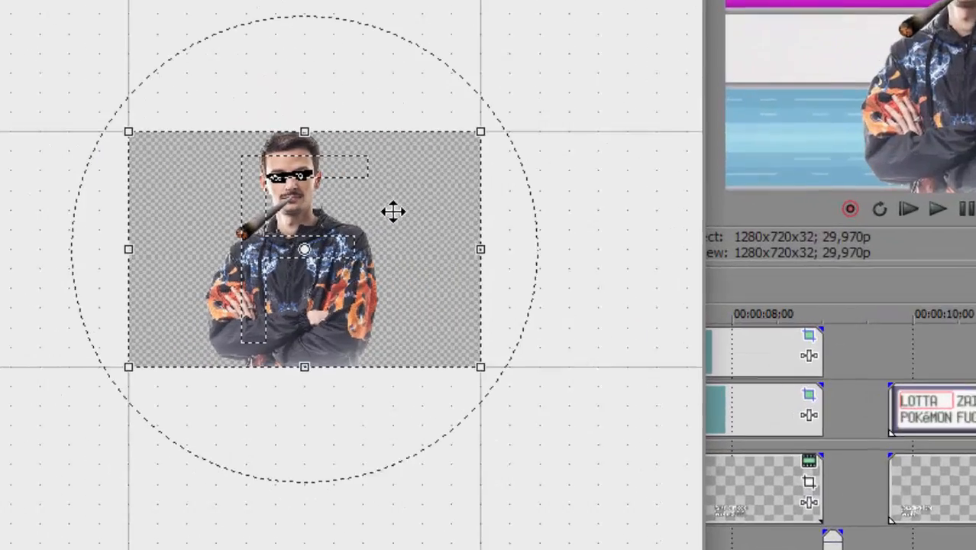
pyautogui.rightClick(435, 256)
pyautogui.click(472, 333)
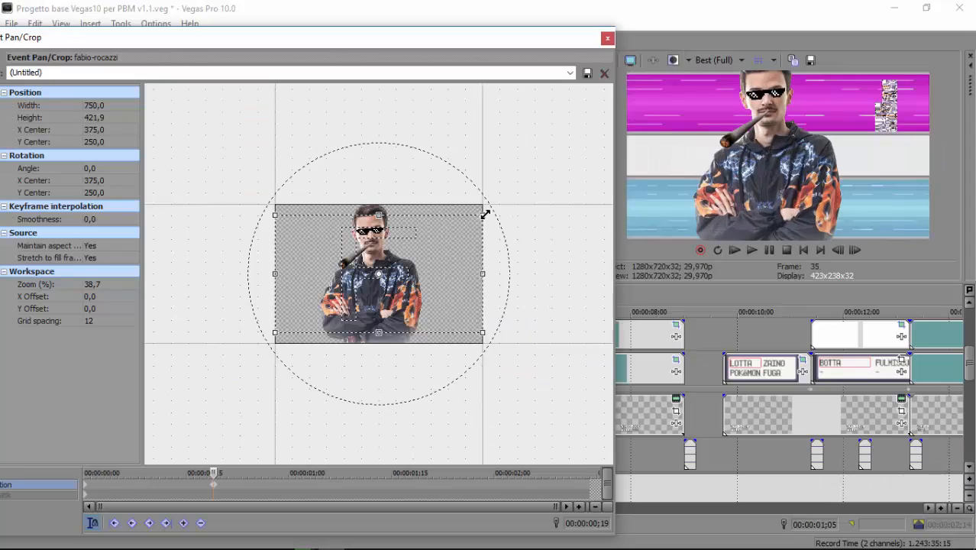
# Shrink and move the figure onto the right end of the magenta stripe, with crop width about 2,798.8 and center about -641.2, 720
pyautogui.moveTo(718, 99); pyautogui.dragTo(873, 13)
pyautogui.moveTo(275, 332); pyautogui.dragTo(158, 366)
pyautogui.moveTo(557, 153); pyautogui.dragTo(308, 291)
pyautogui.moveTo(483, 210)
pyautogui.mouseDown()
pyautogui.moveTo(545, 169)
pyautogui.moveTo(494, 197)
pyautogui.mouseUp()
pyautogui.moveTo(383, 238); pyautogui.dragTo(373, 237)
pyautogui.scroll(6, 475, 239)
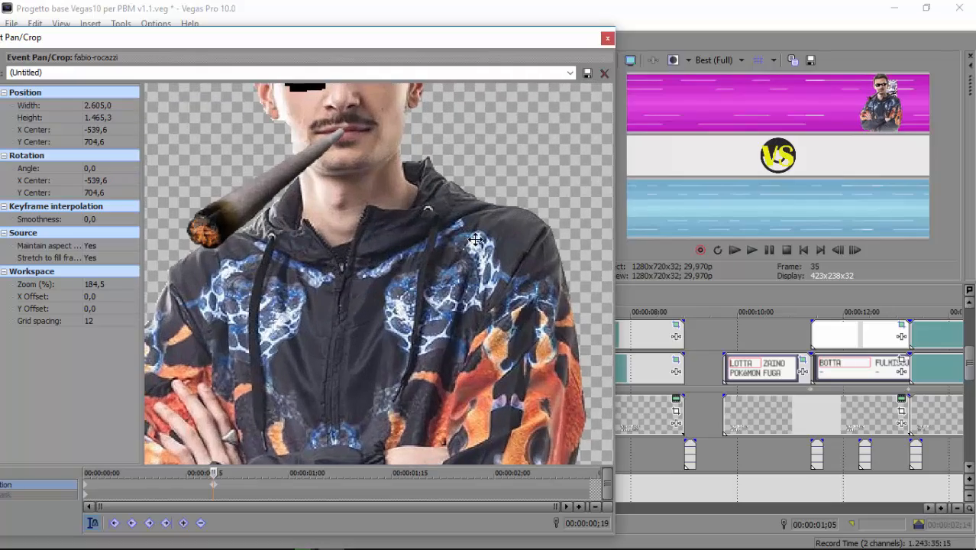
pyautogui.scroll(-9, 474, 239)
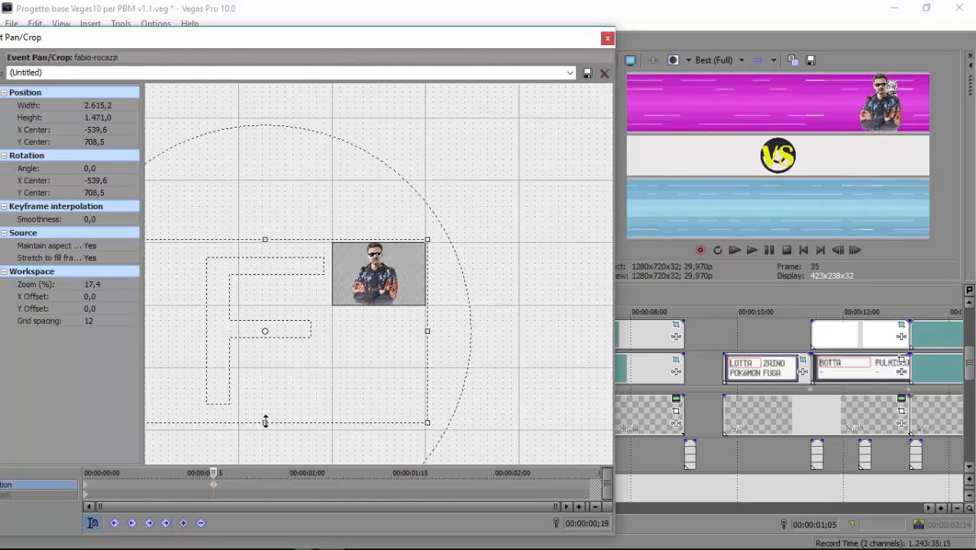
pyautogui.moveTo(264, 419); pyautogui.dragTo(267, 425)
pyautogui.scroll(4, 433, 304)
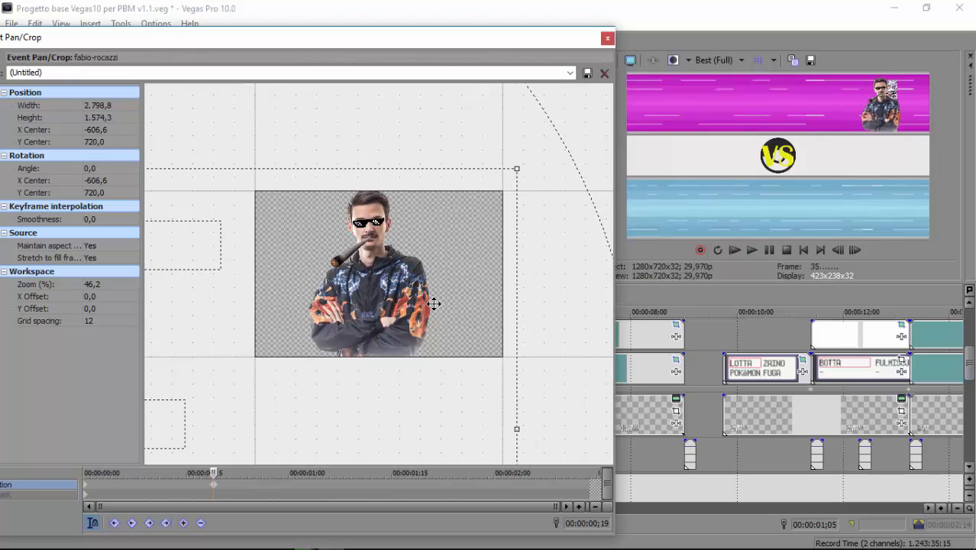
# Copy the Pan/Crop keyframe at 00:00:00;19 and paste it onto the clip's starting keyframe
pyautogui.rightClick(217, 487)
pyautogui.click(273, 338)
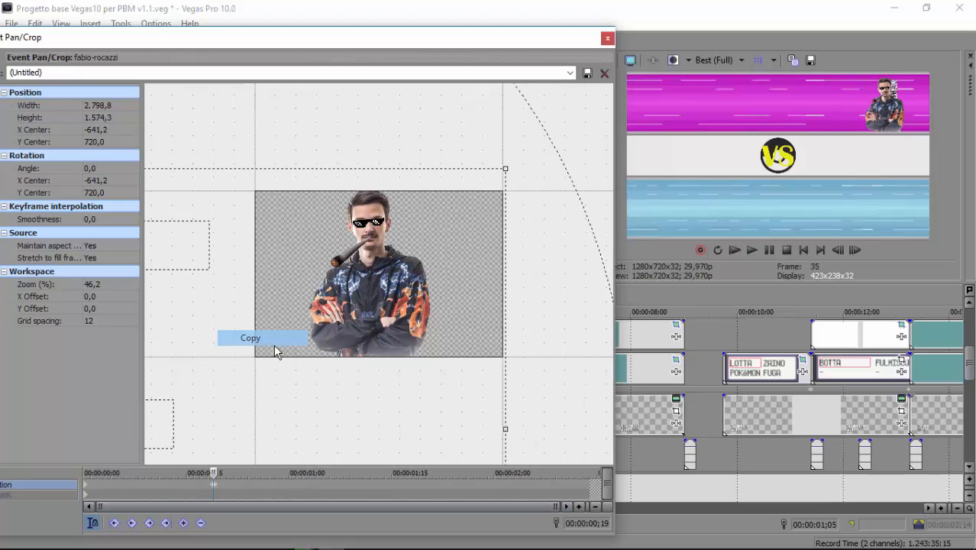
pyautogui.click(88, 483)
pyautogui.rightClick(87, 483)
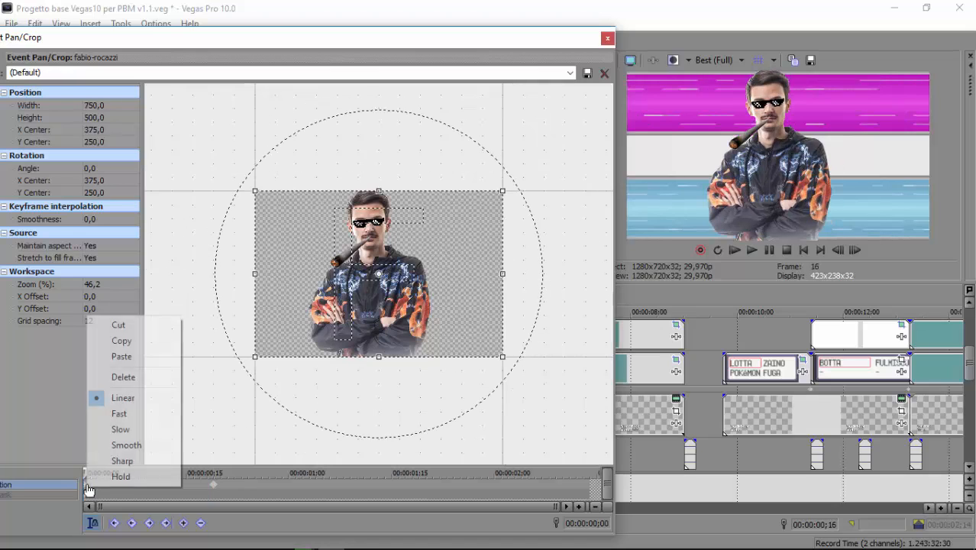
pyautogui.click(138, 356)
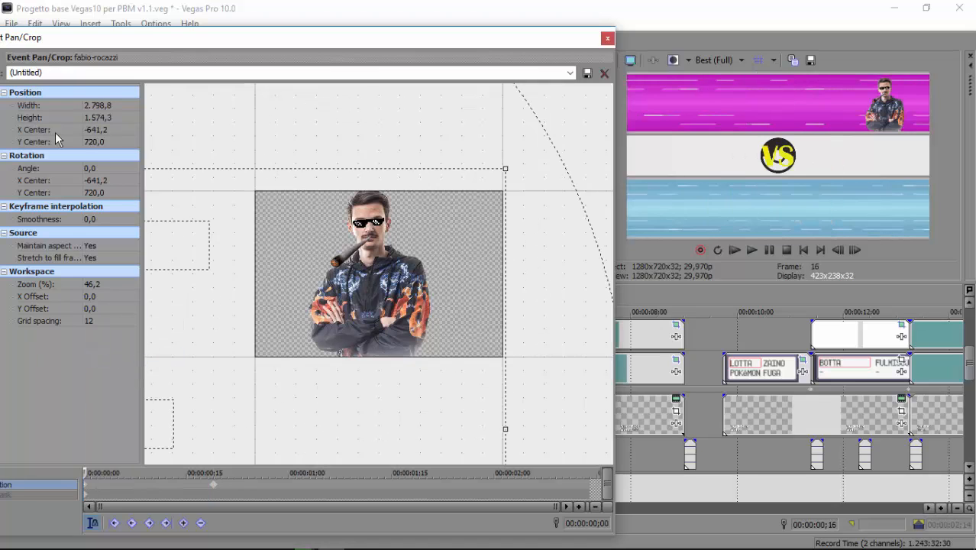
# Shift the starting keyframe's crop frame horizontally to X Center about 1,854.6 with Y Center kept at 720, check the second keyframe, and close Pan/Crop
pyautogui.click(99, 142)
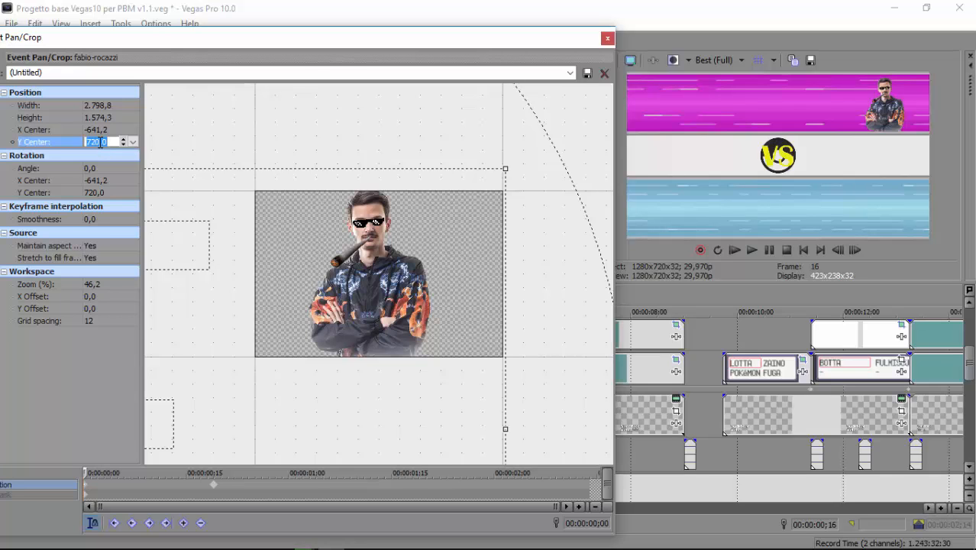
pyautogui.rightClick(99, 143)
pyautogui.click(128, 186)
pyautogui.scroll(-5, 276, 288)
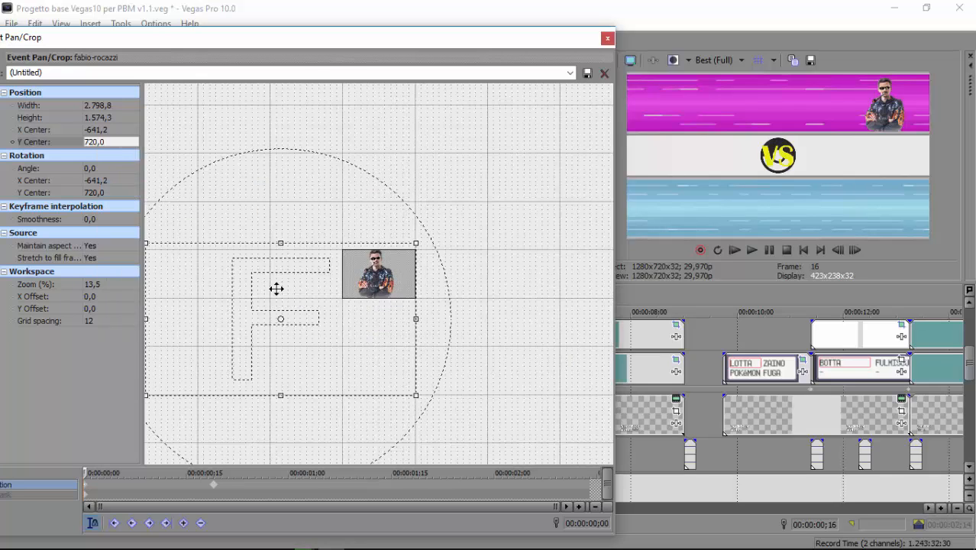
pyautogui.moveTo(276, 288); pyautogui.dragTo(447, 292)
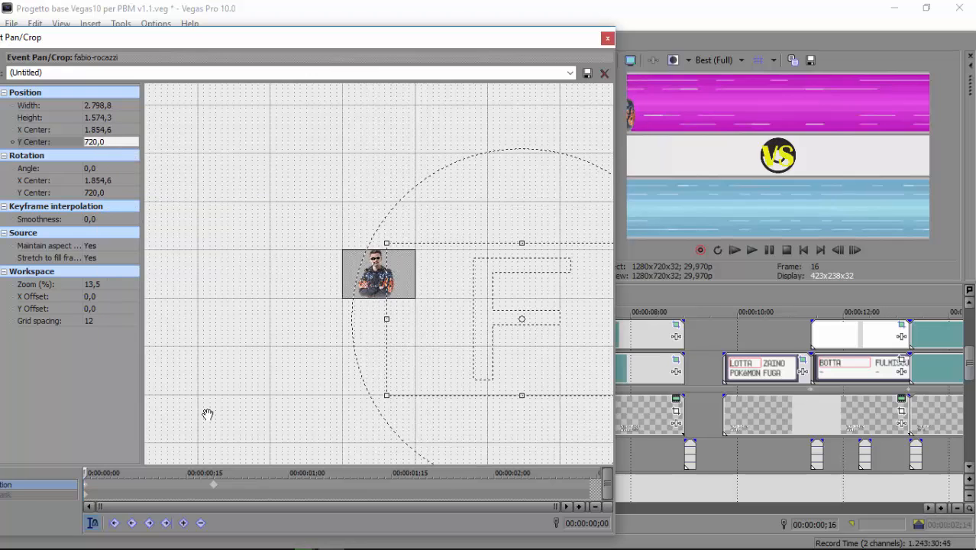
pyautogui.click(216, 490)
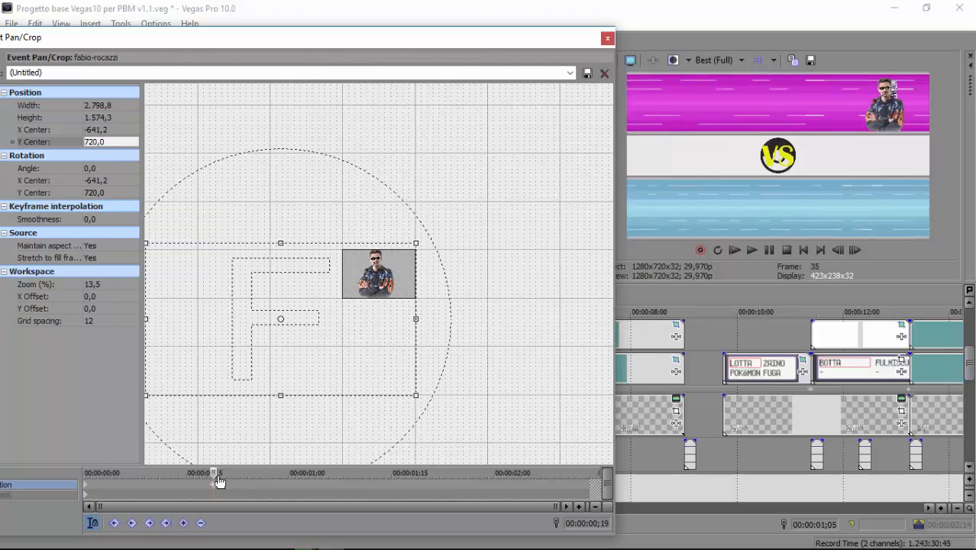
pyautogui.click(607, 39)
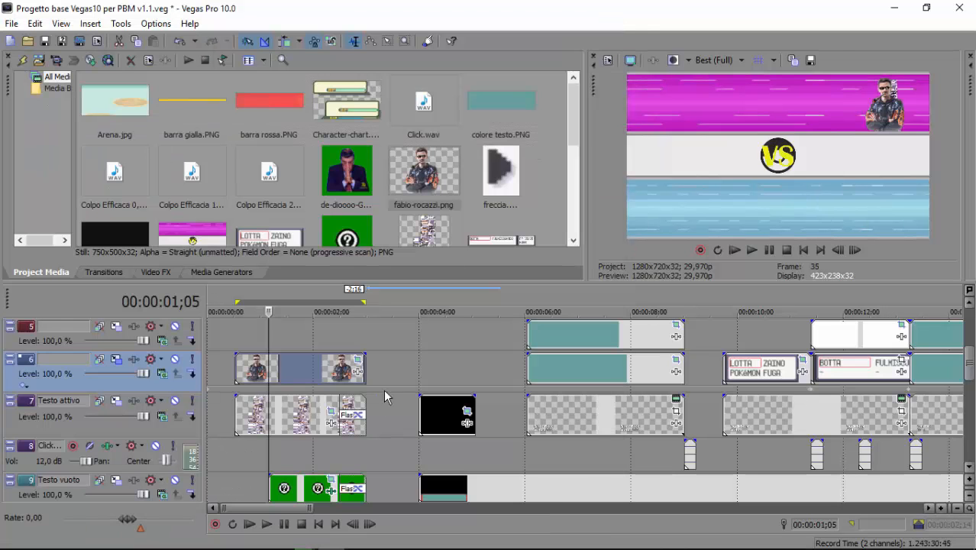
pyautogui.click(313, 417)
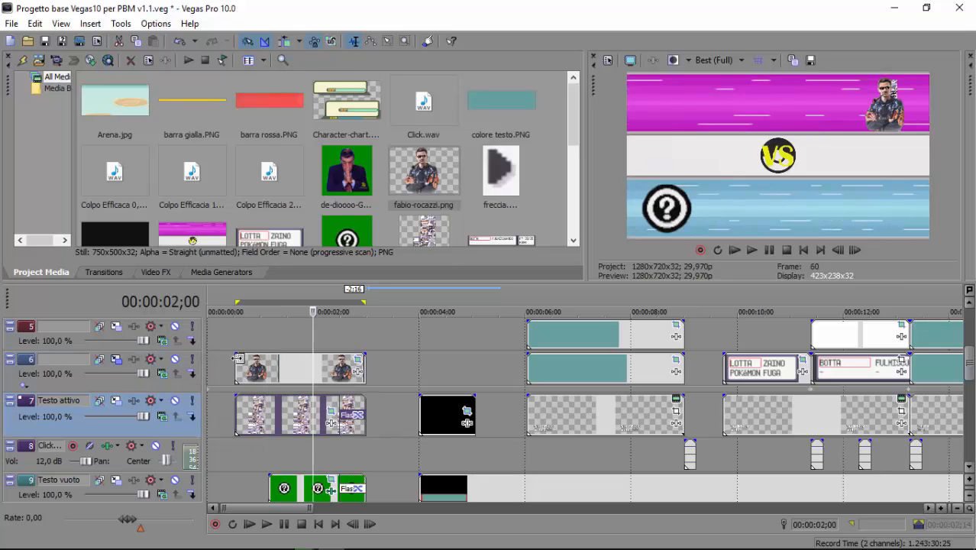
pyautogui.press('Delete')
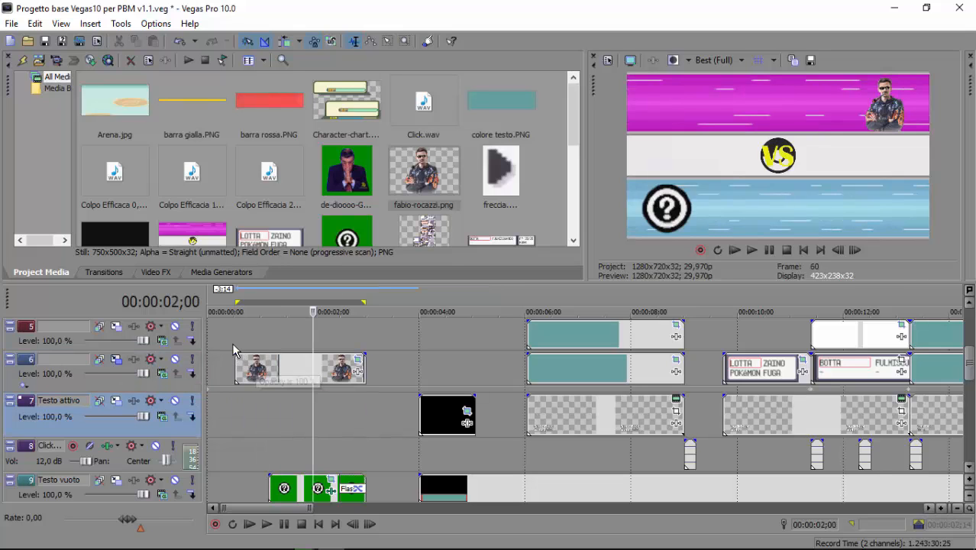
pyautogui.click(233, 342)
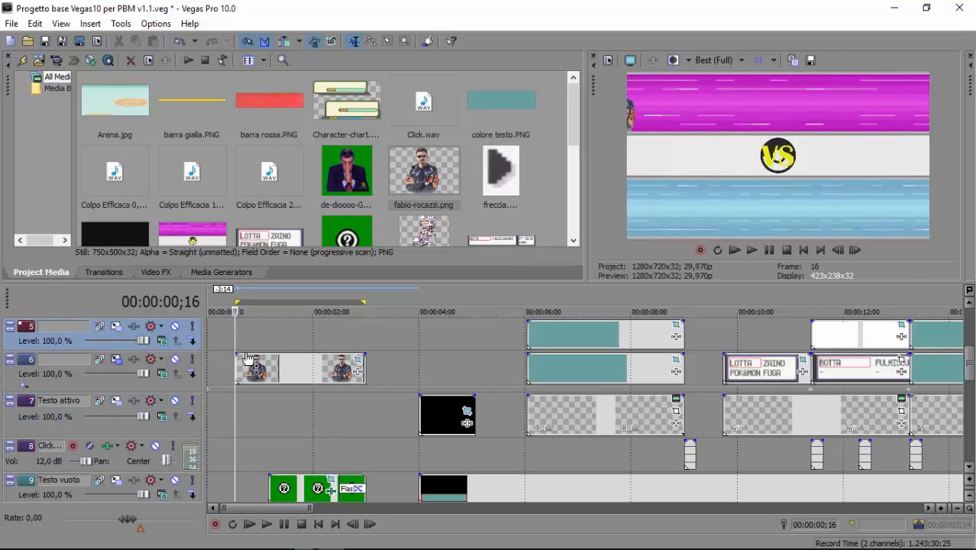
pyautogui.click(252, 369)
pyautogui.moveTo(252, 369); pyautogui.dragTo(249, 402)
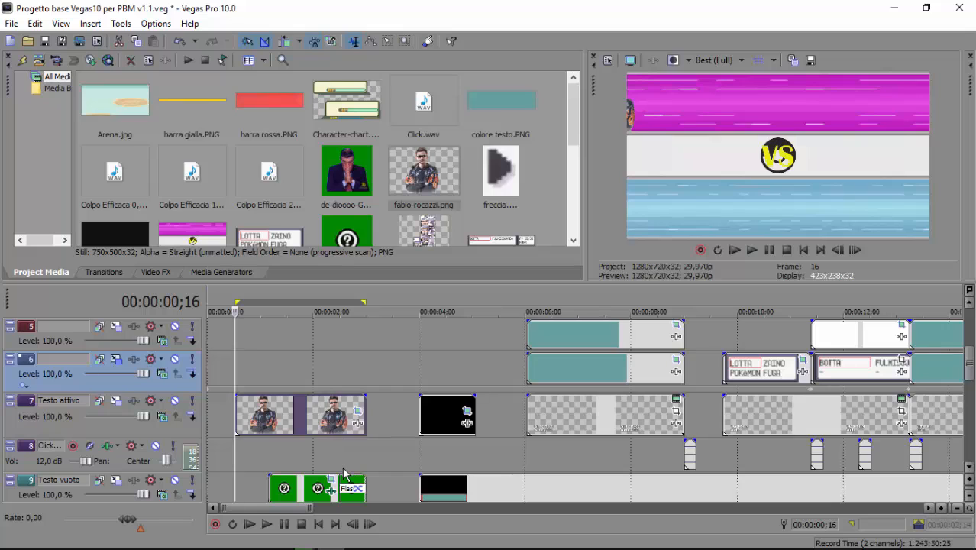
# Insert a video track above Testo vuoto and place de-dioooo-GS.jpg on it at 00:00:01;05, trimmed to the question-mark placeholder's end
pyautogui.scroll(-2, 342, 466)
pyautogui.scroll(-1, 343, 466)
pyautogui.rightClick(15, 371)
pyautogui.click(76, 207)
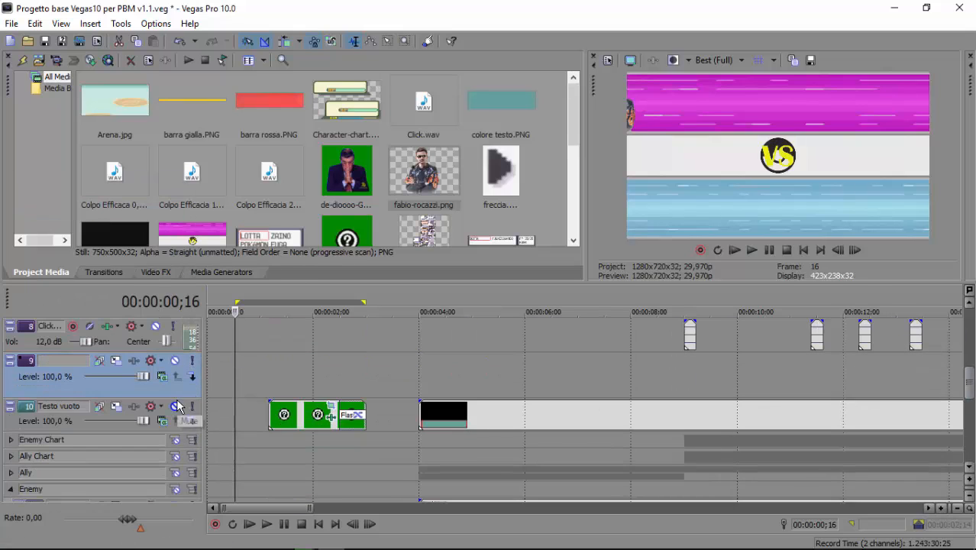
pyautogui.moveTo(374, 183); pyautogui.dragTo(271, 374)
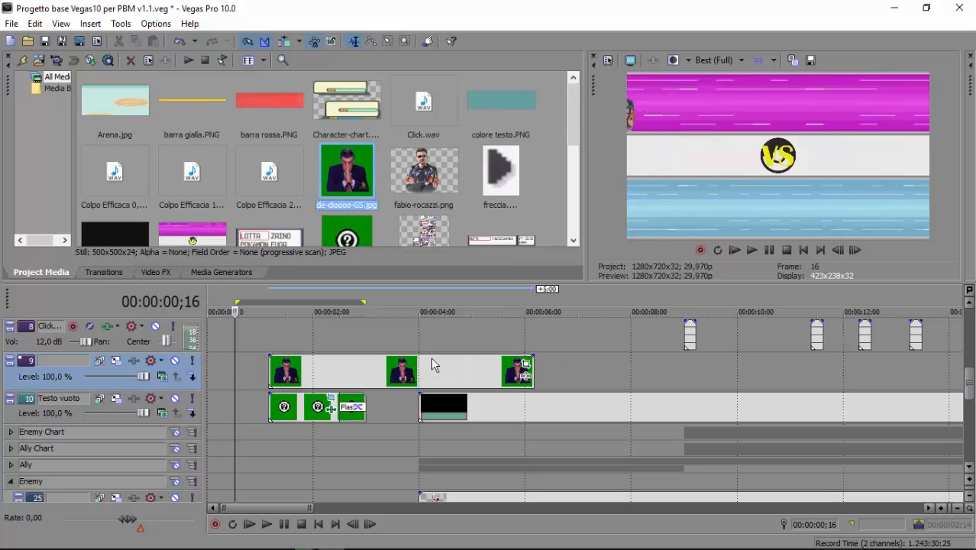
pyautogui.moveTo(533, 367); pyautogui.dragTo(360, 364)
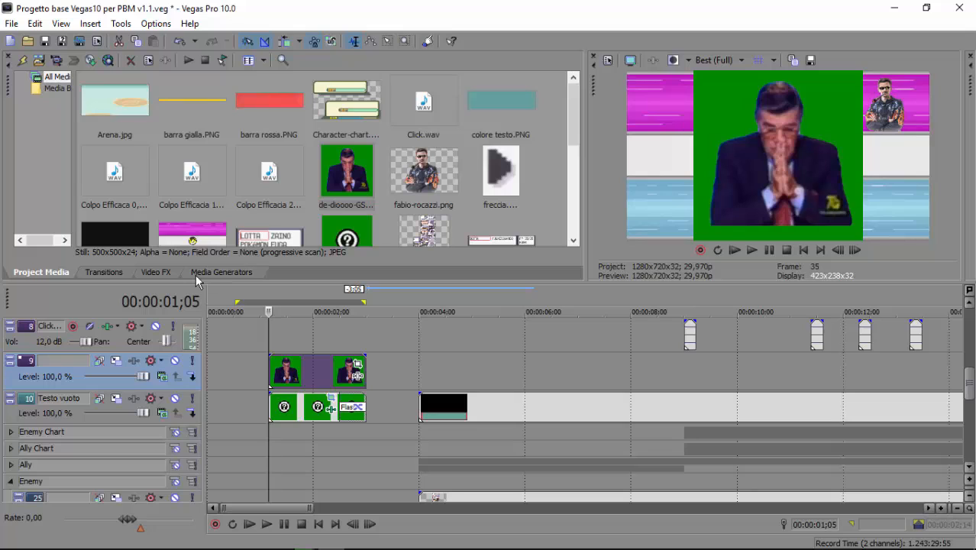
# Apply Chroma Keyer to the de-dioooo-GS clip, sample its green background as the key color, and set the high threshold to 0.379
pyautogui.click(169, 269)
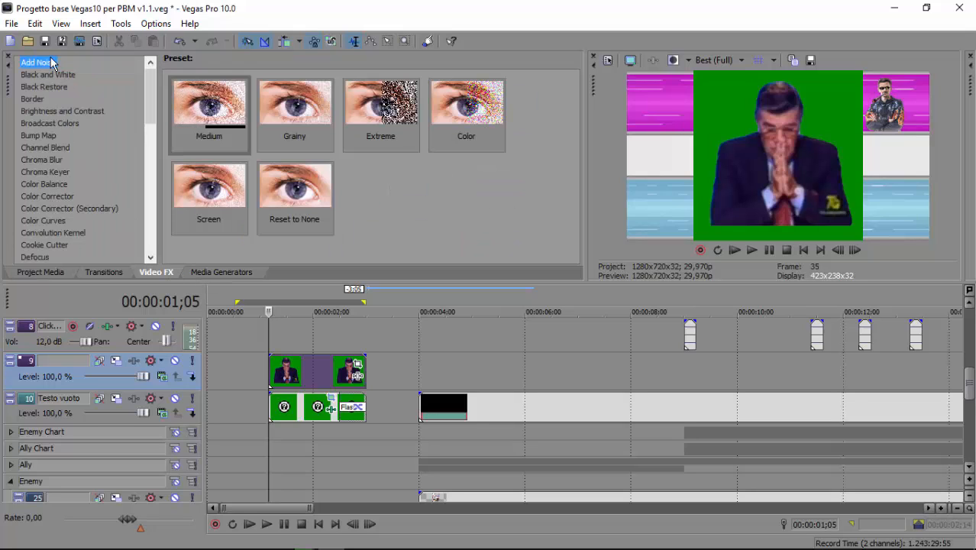
pyautogui.moveTo(39, 168); pyautogui.dragTo(148, 198)
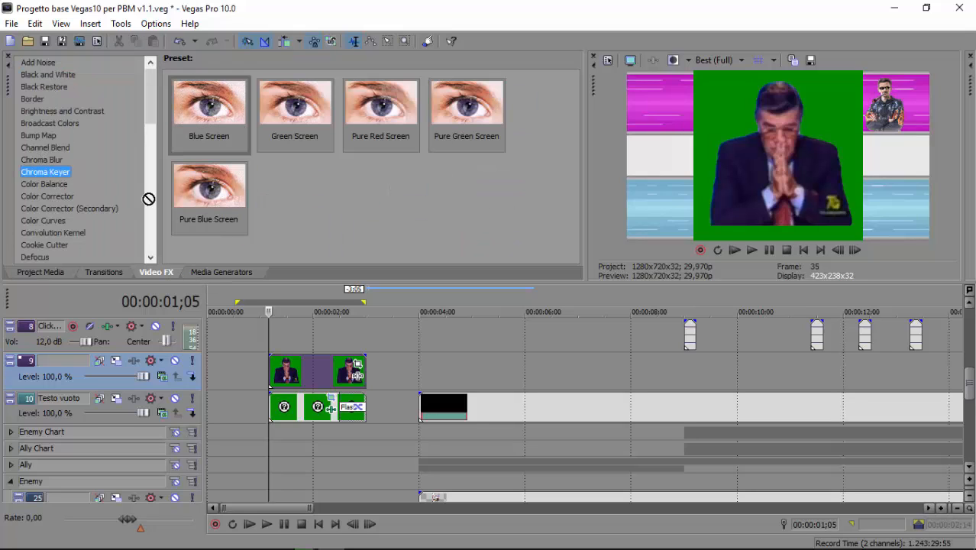
pyautogui.moveTo(303, 374); pyautogui.dragTo(303, 374)
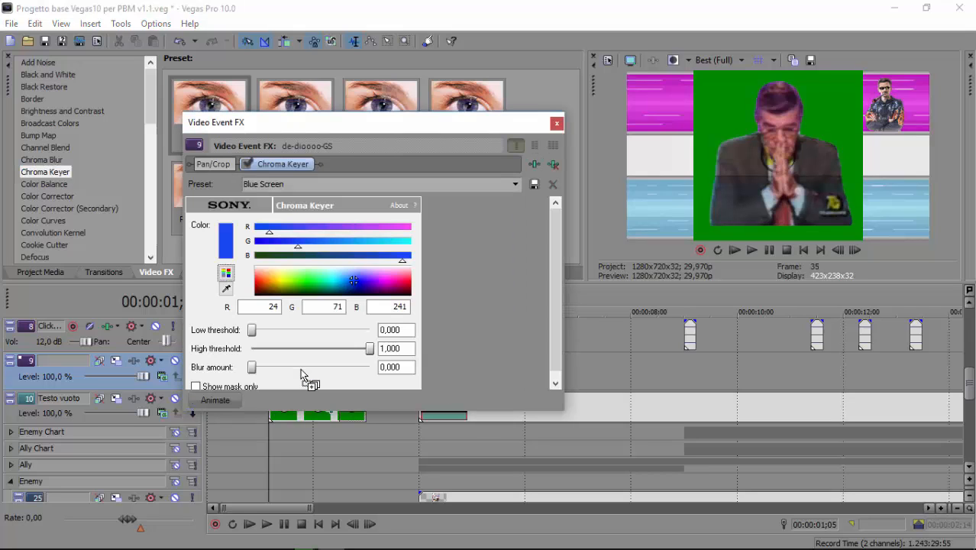
pyautogui.click(226, 288)
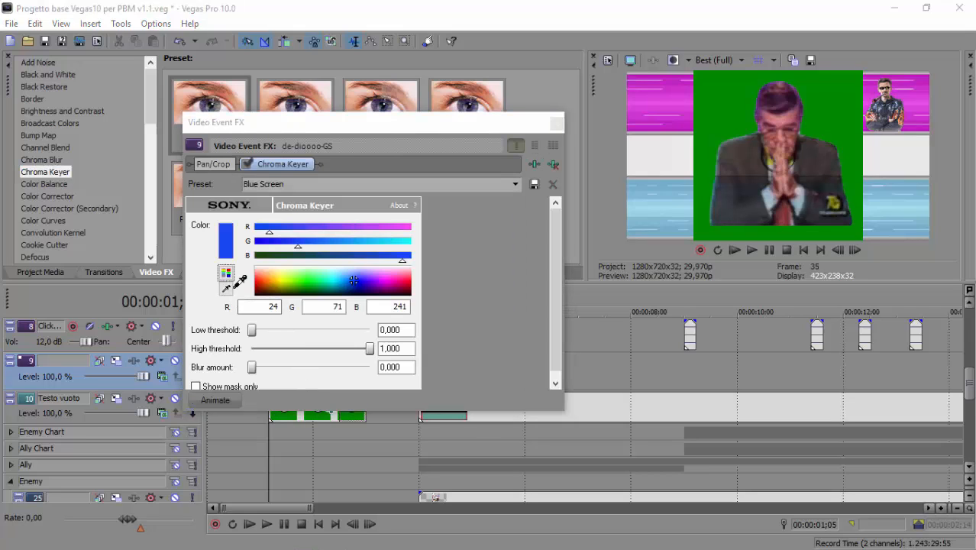
pyautogui.click(727, 97)
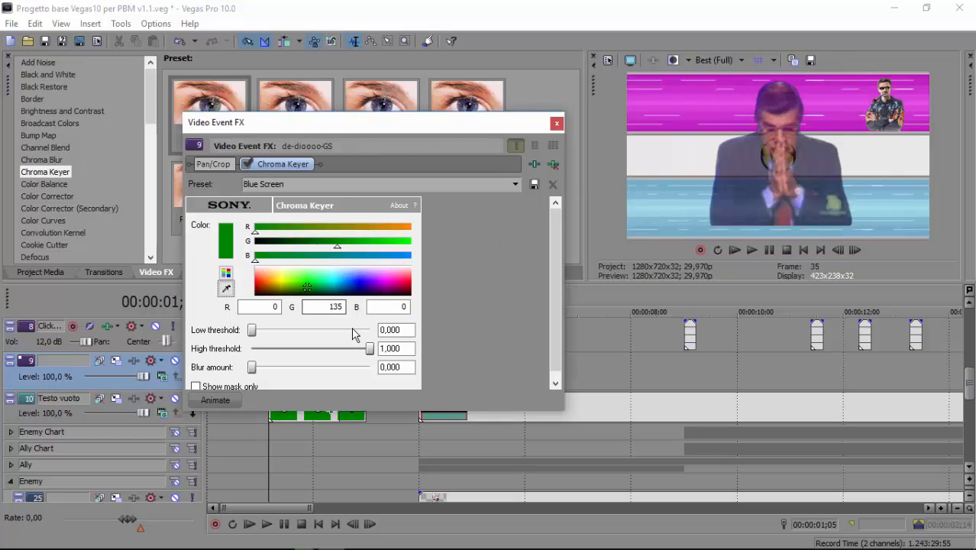
pyautogui.moveTo(267, 352); pyautogui.dragTo(295, 349)
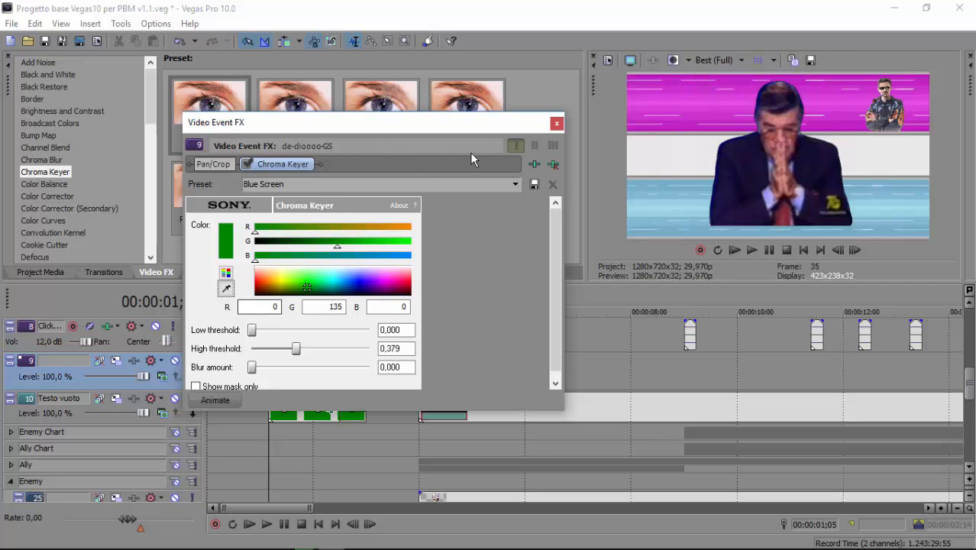
# Close the Chroma Keyer settings and enlarge the de-dioooo-GS crop frame to about 2,472.3 × 1,390.7, centered at X 1,109.1, Y -205.3
pyautogui.click(557, 124)
pyautogui.click(359, 360)
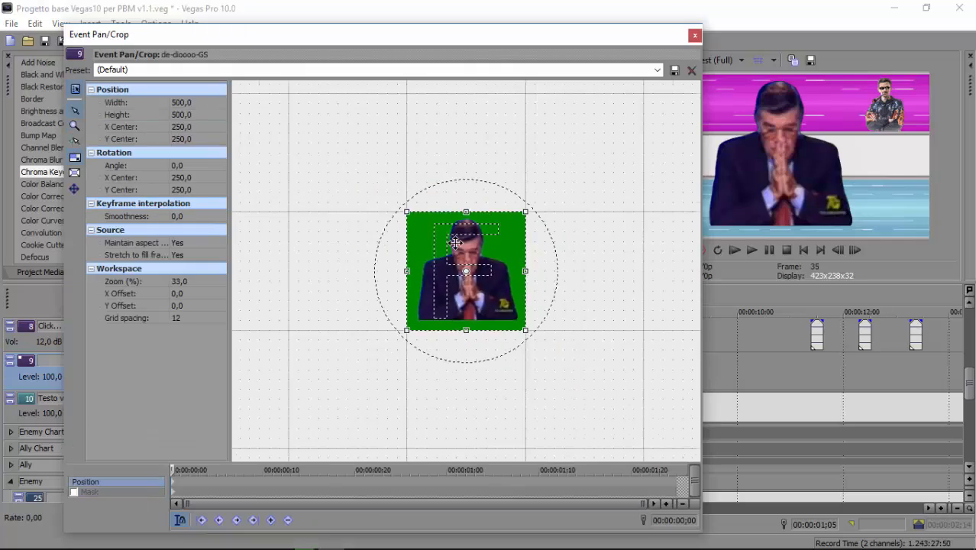
pyautogui.moveTo(523, 212); pyautogui.dragTo(560, 112)
pyautogui.moveTo(601, 157); pyautogui.dragTo(587, 170)
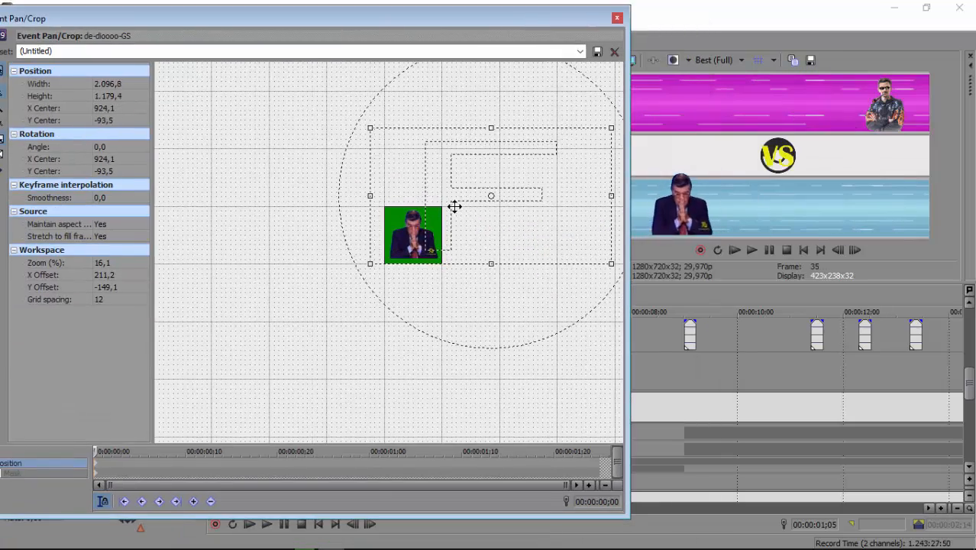
pyautogui.moveTo(370, 264); pyautogui.dragTo(327, 288)
pyautogui.moveTo(526, 200); pyautogui.dragTo(569, 176)
pyautogui.moveTo(527, 19); pyautogui.dragTo(476, 20)
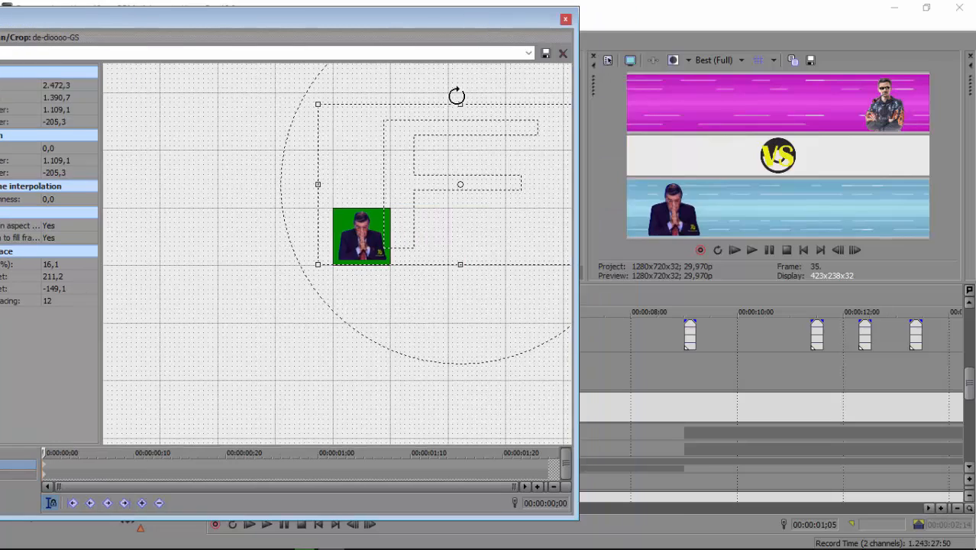
# Add a Pan/Crop keyframe at 00:00:00;19 with X Center about 1,152.6, and copy its settings onto the starting keyframe
pyautogui.moveTo(152, 455); pyautogui.dragTo(218, 465)
pyautogui.moveTo(363, 233); pyautogui.dragTo(368, 231)
pyautogui.rightClick(218, 464)
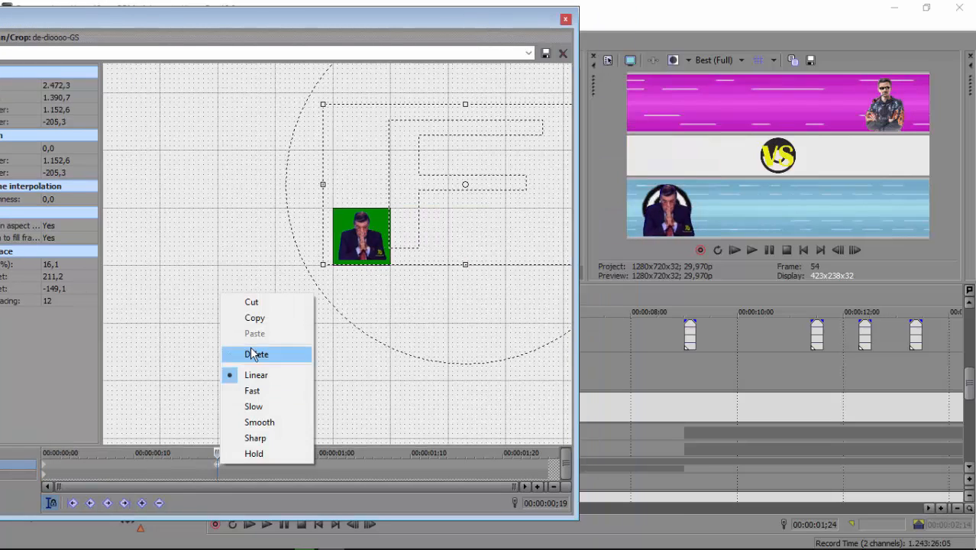
pyautogui.click(249, 320)
pyautogui.rightClick(44, 464)
pyautogui.click(90, 336)
# Shift the starting keyframe's crop frame to X Center about -1,202.1 with Y Center at -205.3, check the movement, and close Pan/Crop
pyautogui.moveTo(495, 175); pyautogui.dragTo(229, 174)
pyautogui.doubleClick(61, 122)
pyautogui.rightClick(61, 122)
pyautogui.click(88, 184)
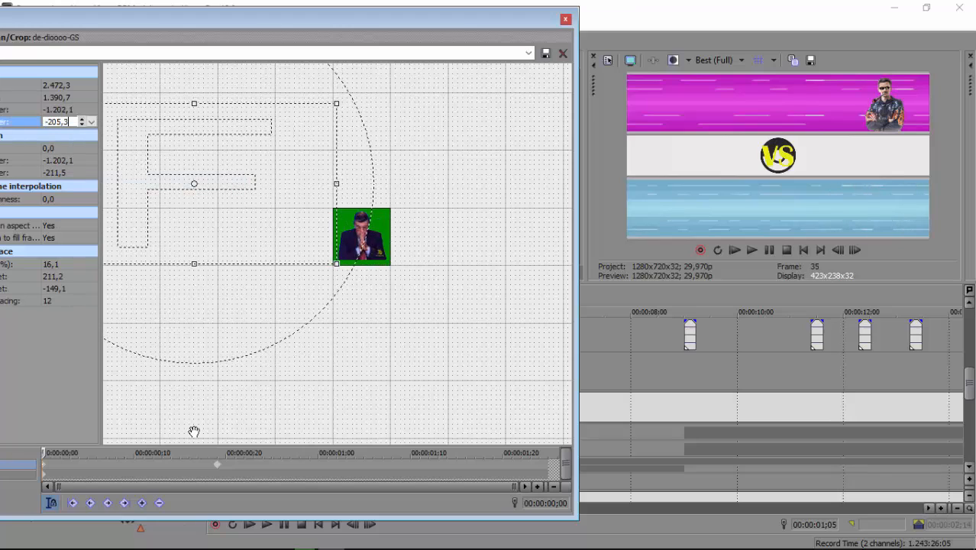
pyautogui.moveTo(61, 452); pyautogui.dragTo(87, 453)
pyautogui.click(565, 18)
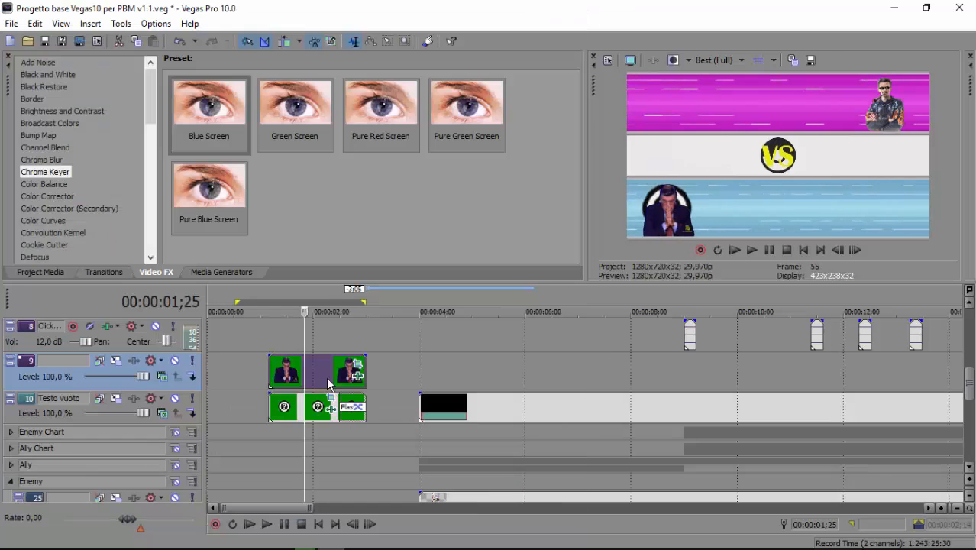
# Delete the question-mark placeholder from the Testo vuoto track and move the de-dioooo-GS clip into its place at 00:00:01;05
pyautogui.click(284, 409)
pyautogui.press('Delete')
pyautogui.click(268, 341)
pyautogui.moveTo(285, 371); pyautogui.dragTo(289, 395)
pyautogui.scroll(1, 358, 368)
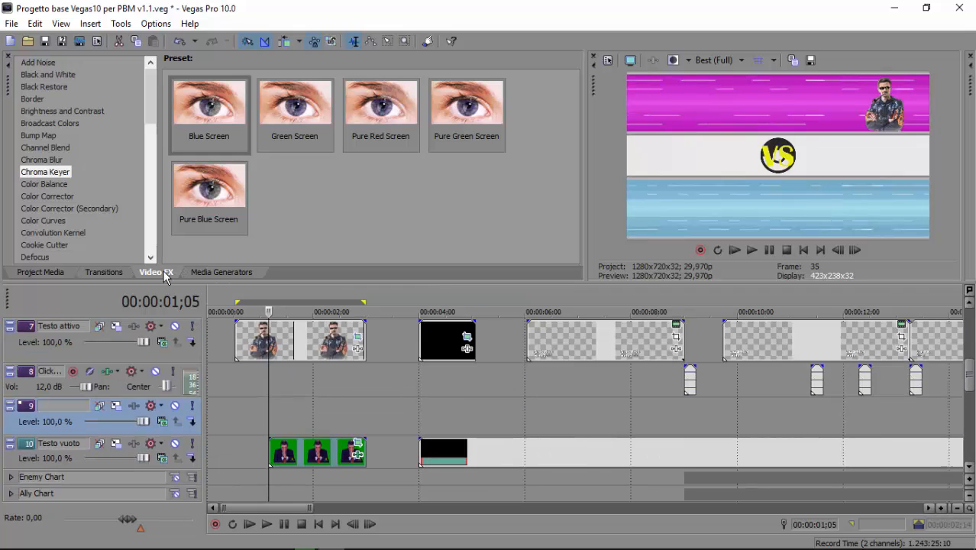
# Browse the Flash transitions and check which preset the Background clip's closing transition uses
pyautogui.click(102, 272)
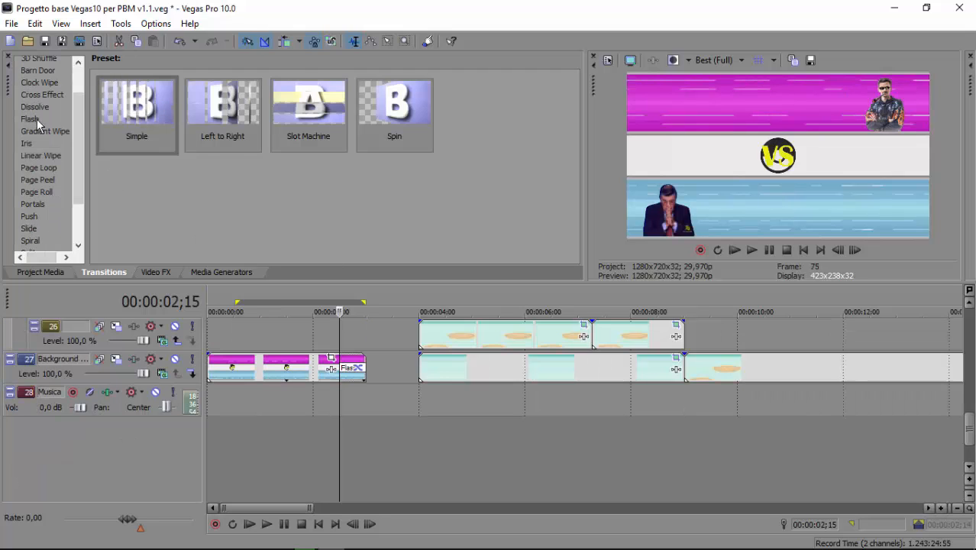
pyautogui.click(36, 119)
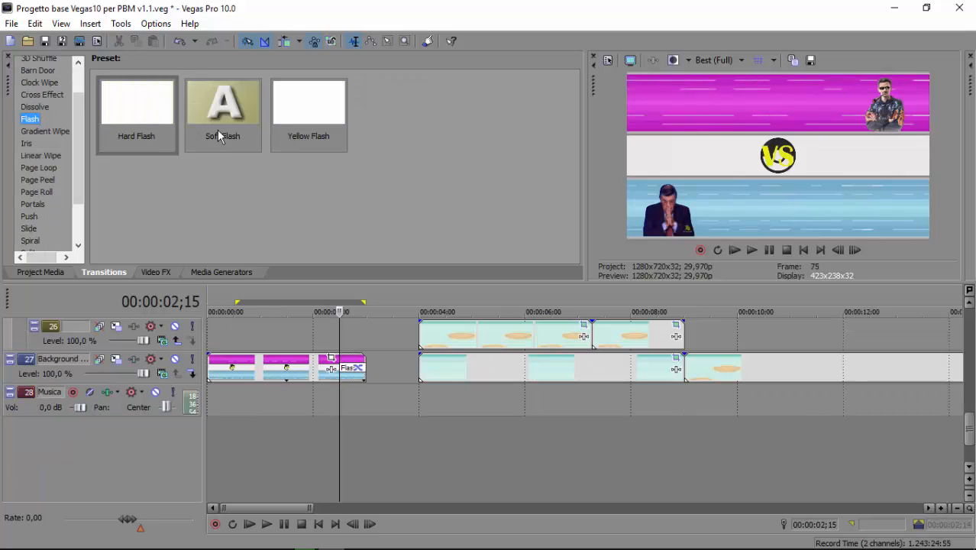
pyautogui.moveTo(359, 374); pyautogui.dragTo(360, 376)
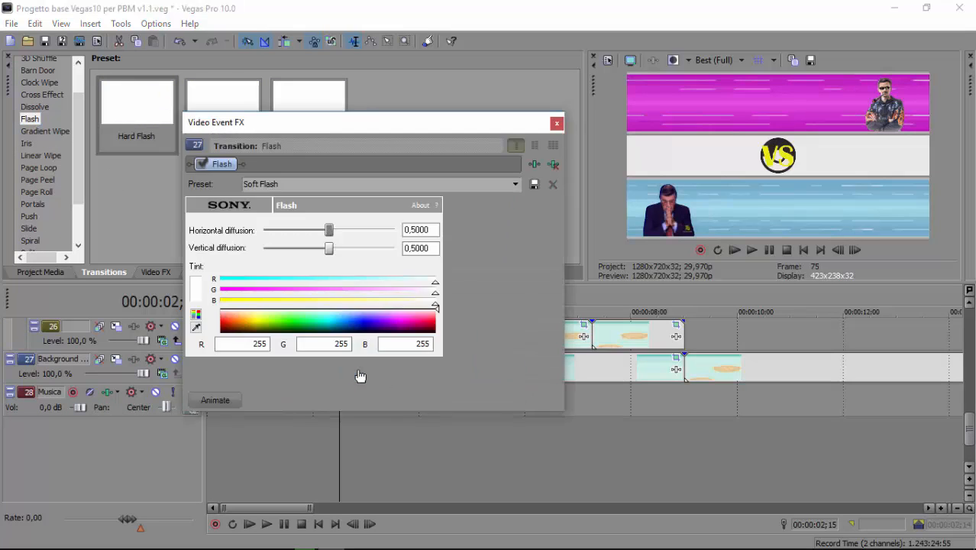
pyautogui.click(557, 123)
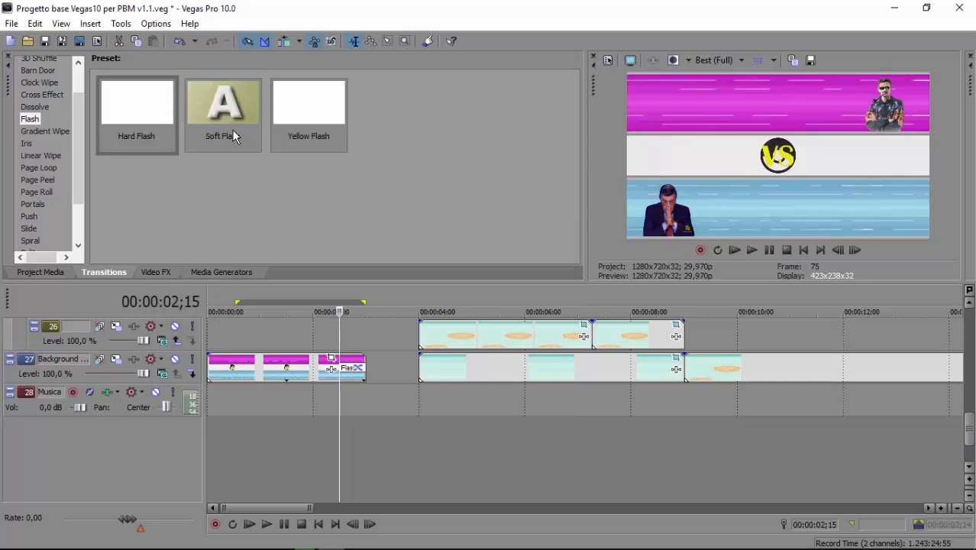
# Apply the Soft Flash transition to the end of the de-dioooo-GS clip and set its fade offset to 00:00:00;15
pyautogui.scroll(5, 378, 343)
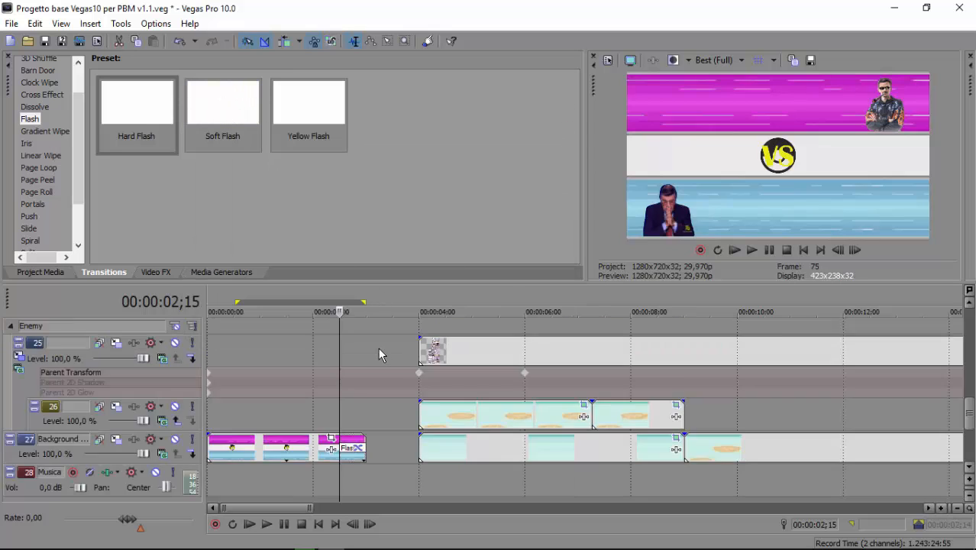
pyautogui.moveTo(246, 121); pyautogui.dragTo(297, 266)
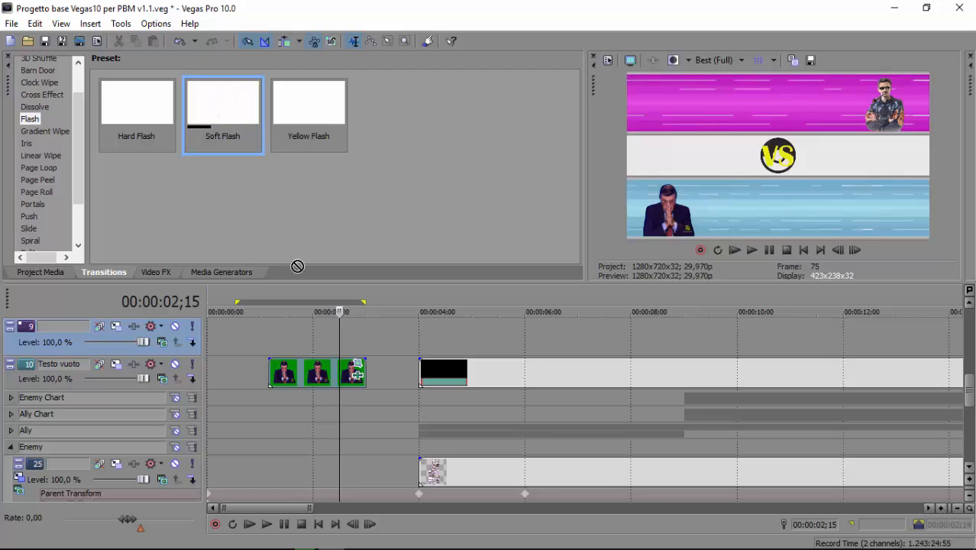
pyautogui.moveTo(366, 376)
pyautogui.mouseDown()
pyautogui.moveTo(352, 371)
pyautogui.moveTo(365, 368)
pyautogui.mouseUp()
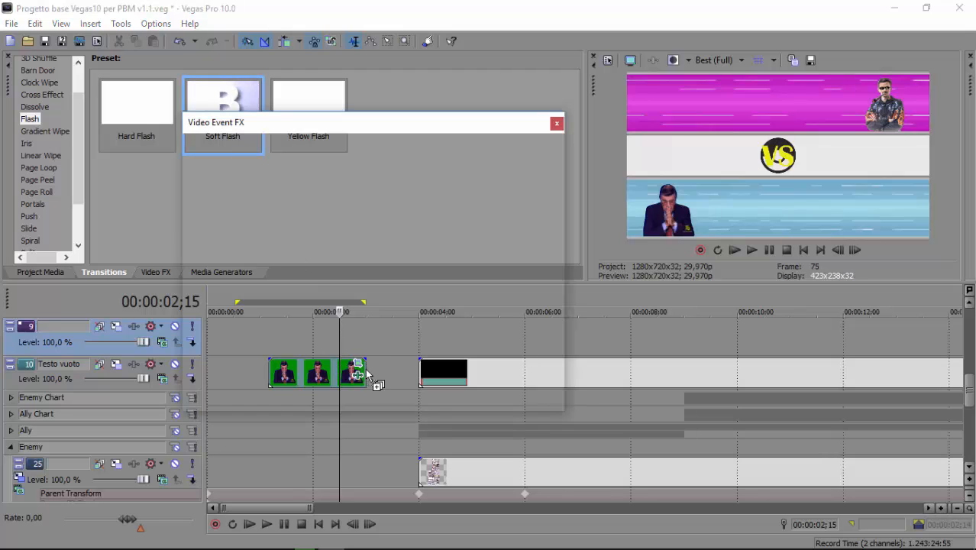
pyautogui.click(557, 123)
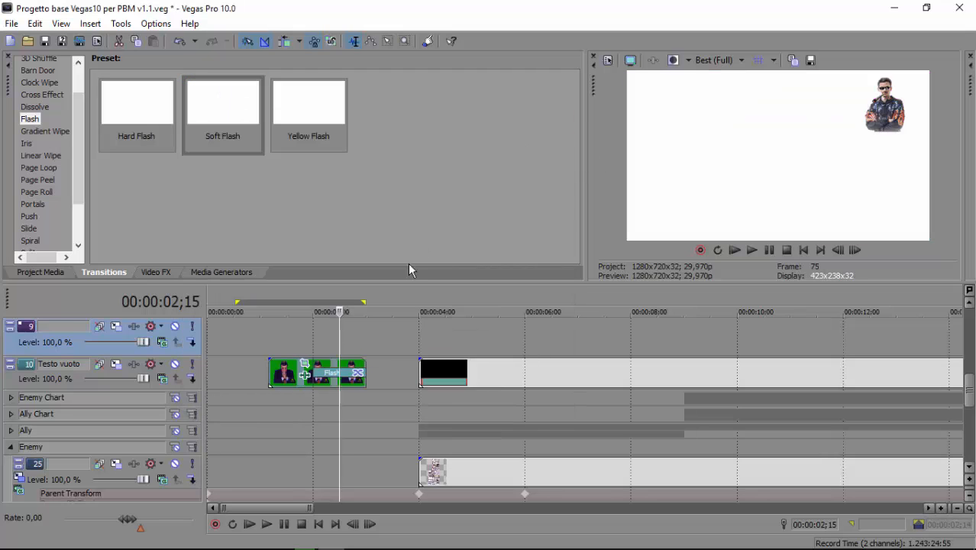
pyautogui.moveTo(315, 365); pyautogui.dragTo(336, 374)
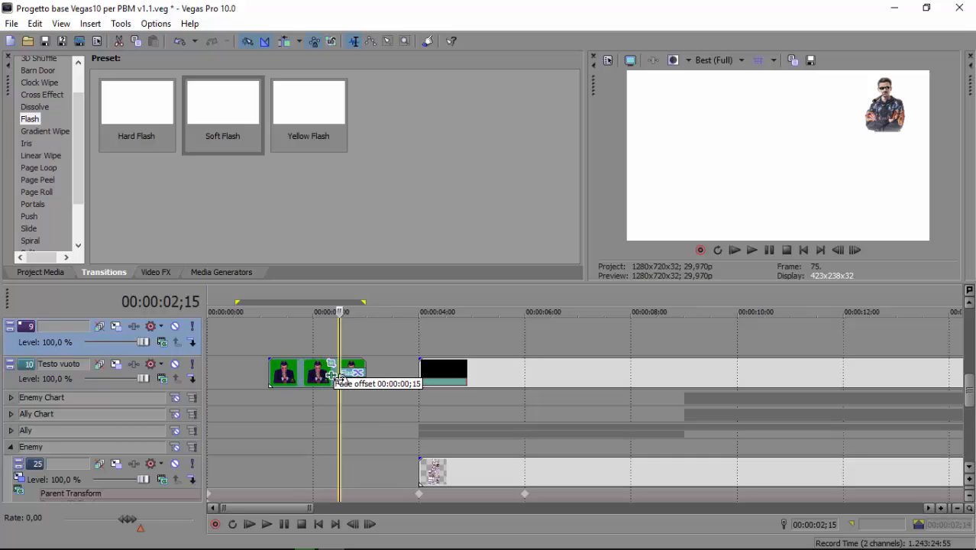
# Apply the Soft Flash transition to the end of the fabio-rocazzi clip on the Testo attivo track
pyautogui.scroll(3, 339, 359)
pyautogui.moveTo(229, 114); pyautogui.dragTo(365, 413)
pyautogui.click(557, 123)
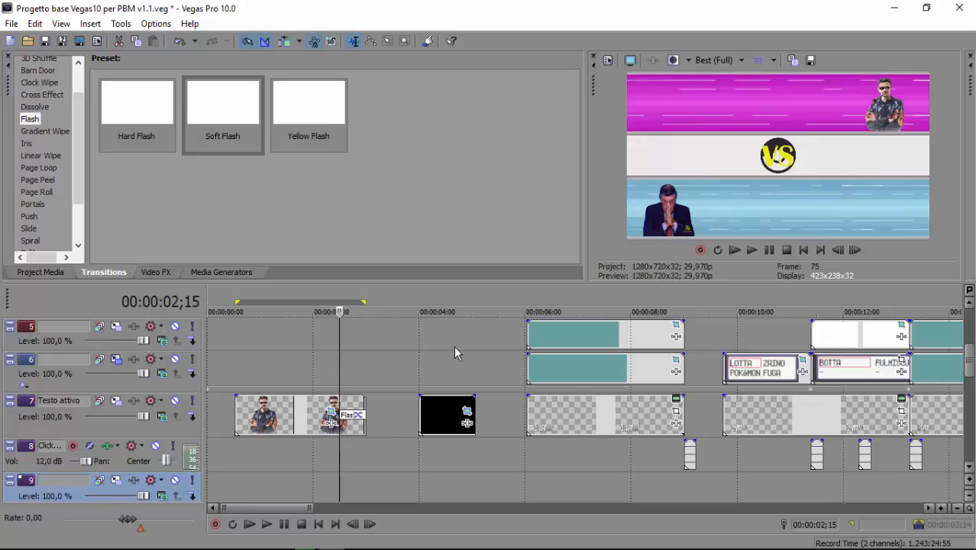
# Lower the preview quality and play the intro from the beginning, stopping once the battle scene has started
pyautogui.click(740, 59)
pyautogui.moveTo(719, 74)
pyautogui.click(790, 102)
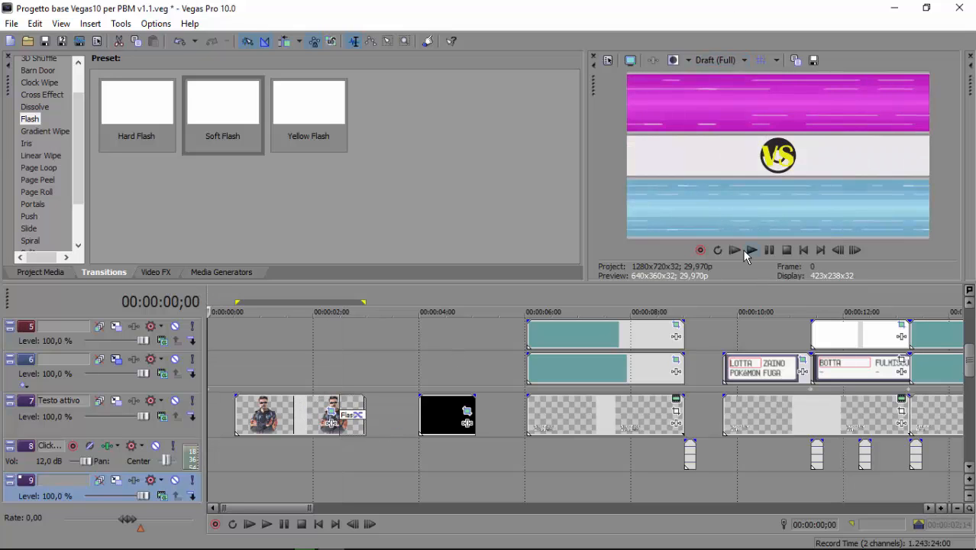
pyautogui.click(749, 249)
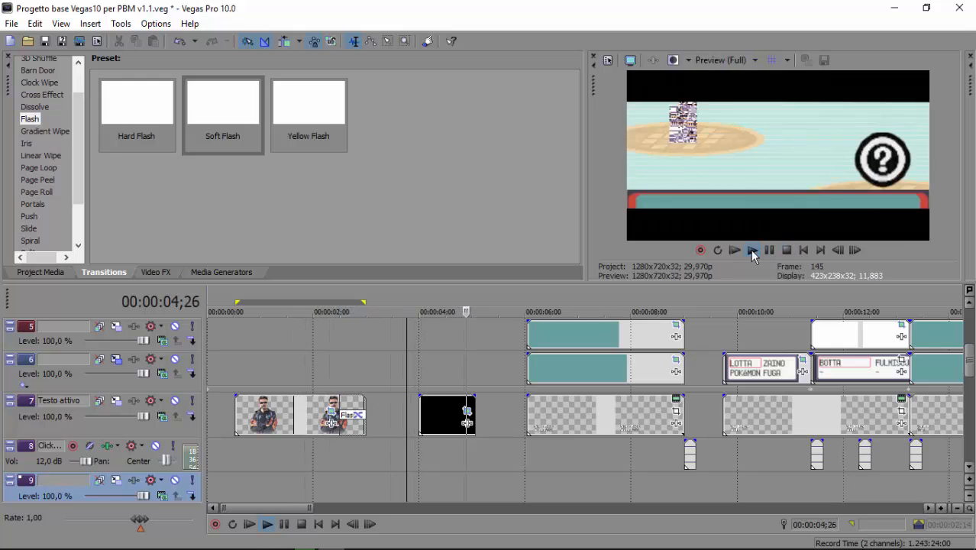
pyautogui.click(786, 250)
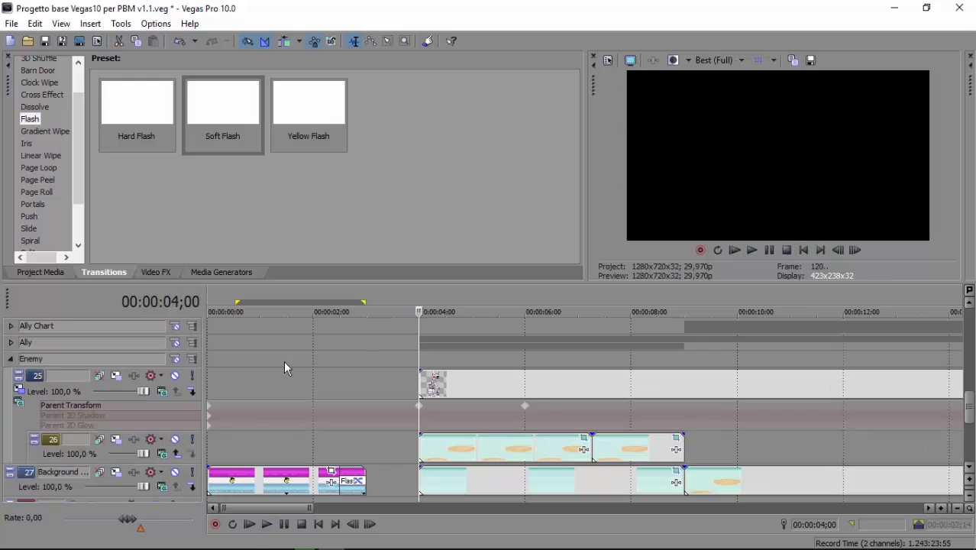
# Insert a video track above the question-mark track in the Ally group and copy the de-dioooo-GS clip onto it at 00:00:04;00
pyautogui.click(10, 342)
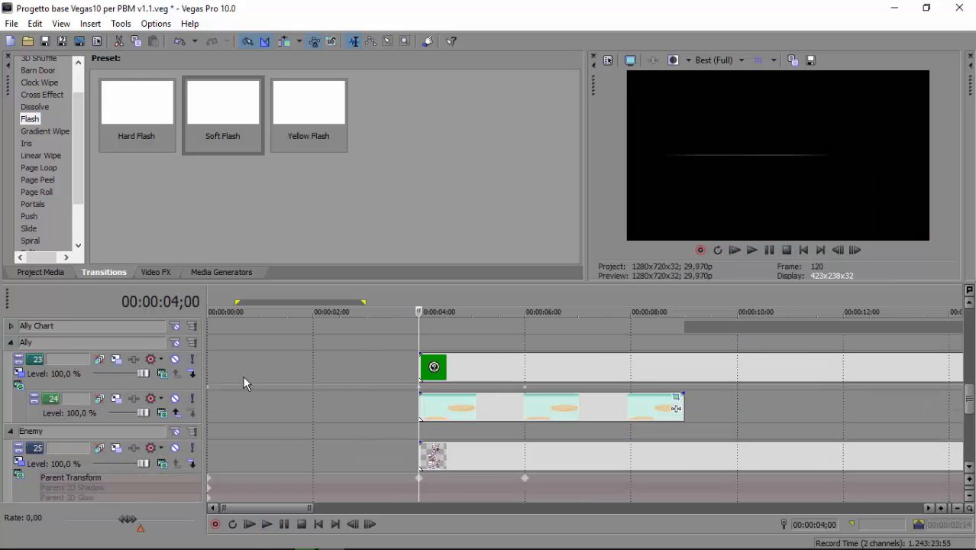
pyautogui.click(525, 366)
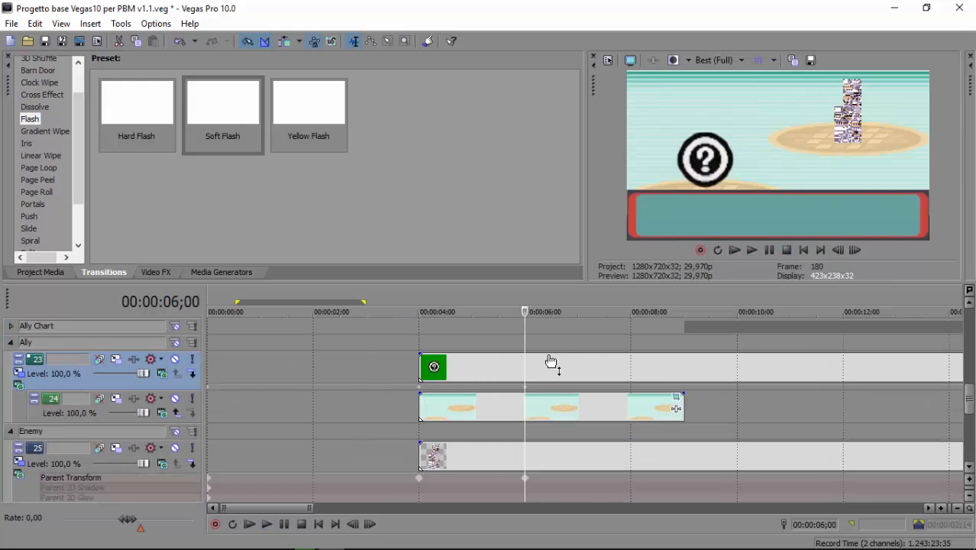
pyautogui.scroll(3, 544, 363)
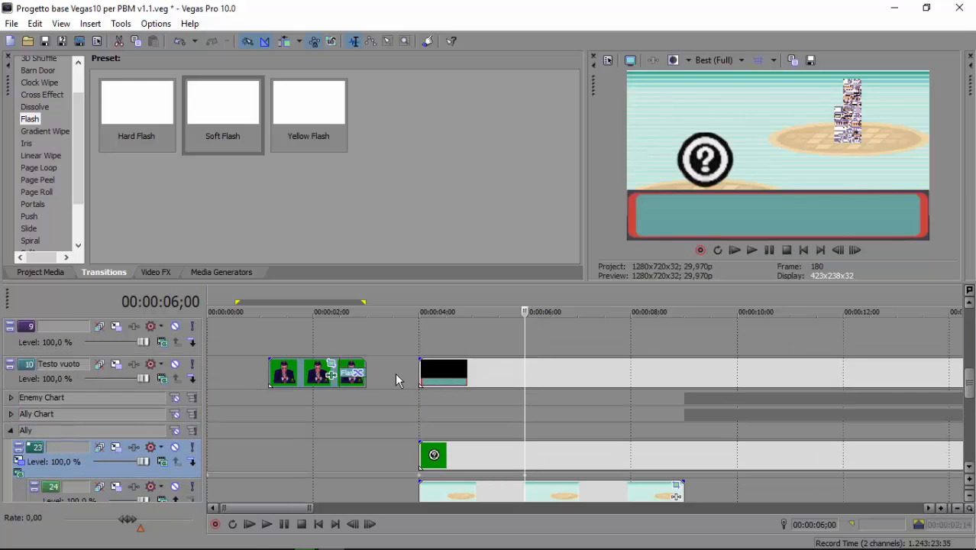
pyautogui.rightClick(159, 471)
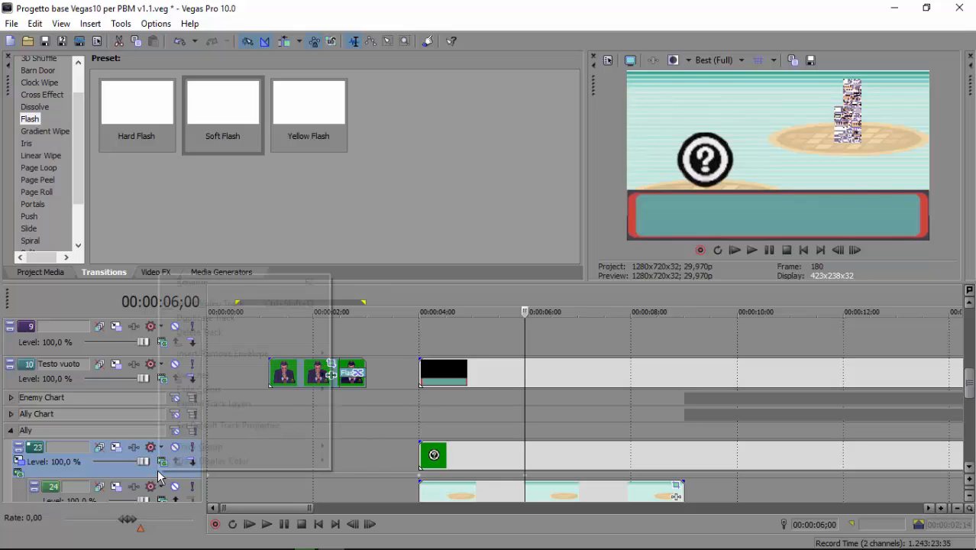
pyautogui.click(212, 302)
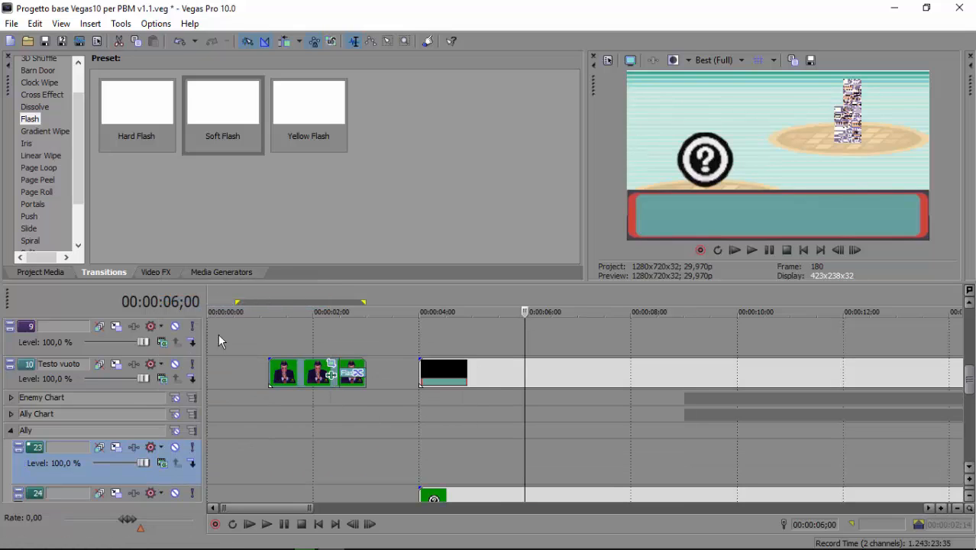
pyautogui.scroll(-1, 218, 334)
pyautogui.moveTo(455, 436); pyautogui.dragTo(475, 426)
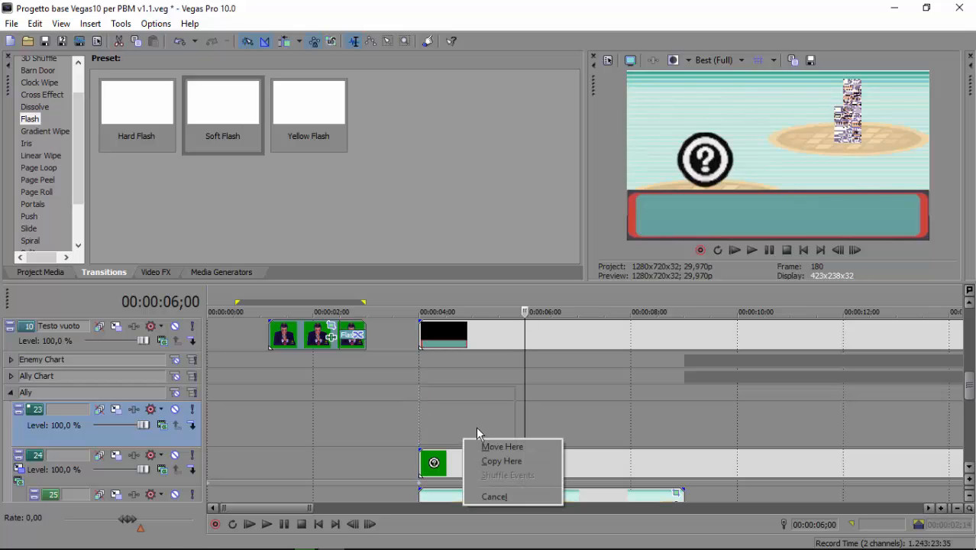
pyautogui.click(501, 459)
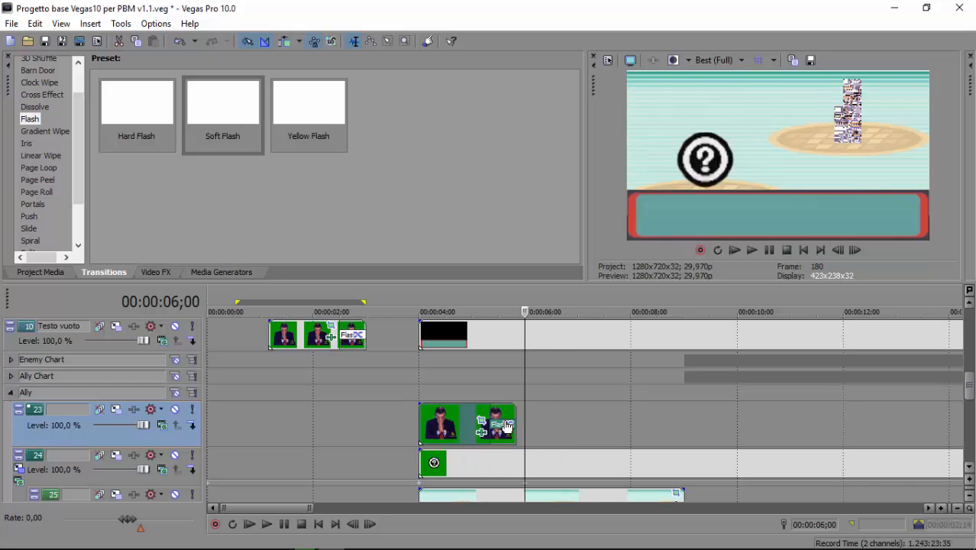
# Remove the Flash fade-out from the end of the copied de-dioooo-GS clip in the Ally group
pyautogui.rightClick(506, 427)
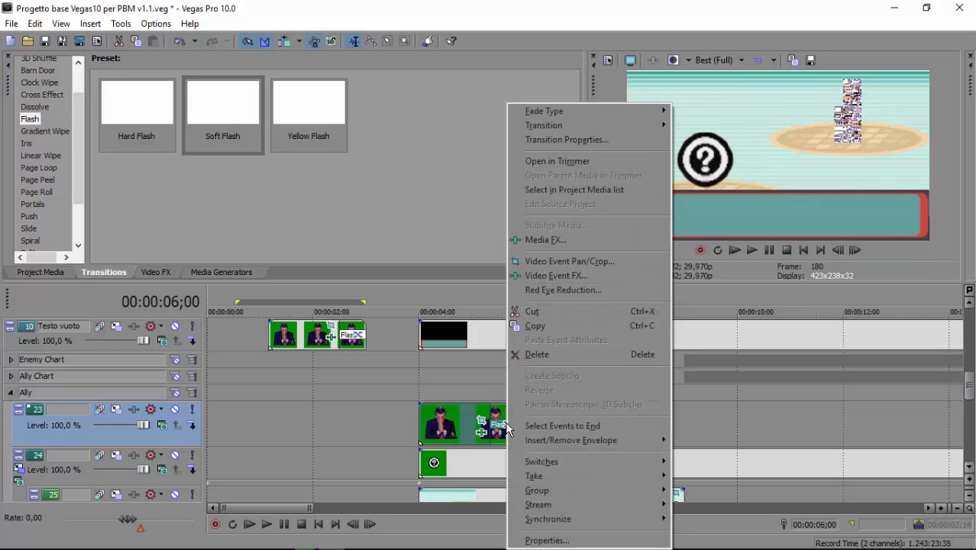
pyautogui.click(507, 424)
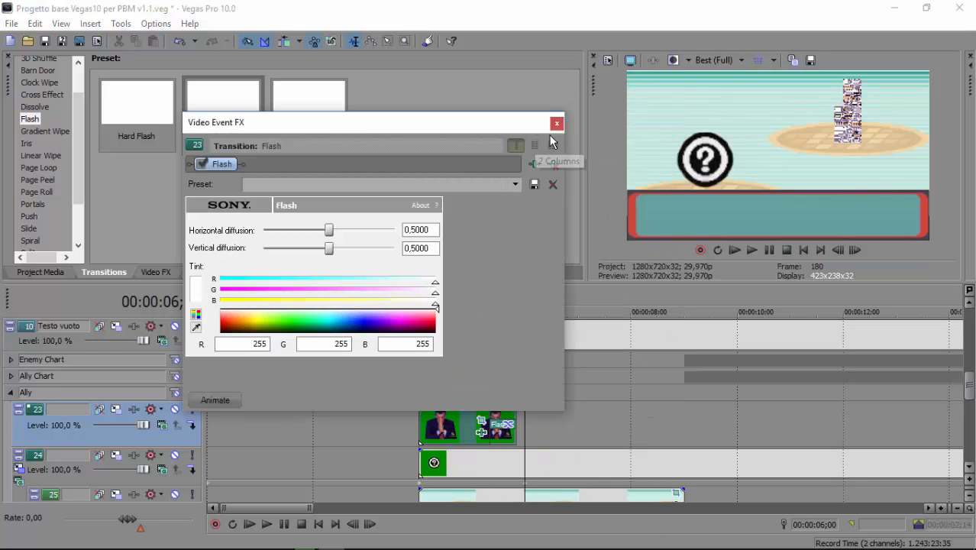
pyautogui.click(557, 124)
pyautogui.scroll(-2, 496, 374)
pyautogui.moveTo(493, 371); pyautogui.dragTo(560, 372)
# Insert a new video track at the top of the Enemy group, above the glitch sprite's track
pyautogui.scroll(-1, 560, 372)
pyautogui.scroll(-4, 560, 375)
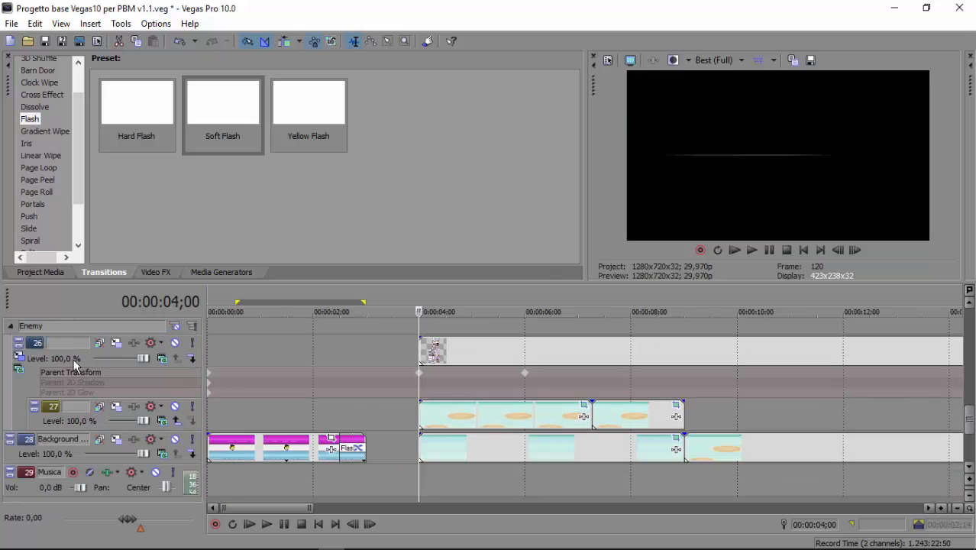
pyautogui.rightClick(75, 358)
pyautogui.click(146, 192)
# Copy the fabio-rocazzi clip and paste it on the new Enemy video track at 00:00:04;00
pyautogui.scroll(10, 345, 365)
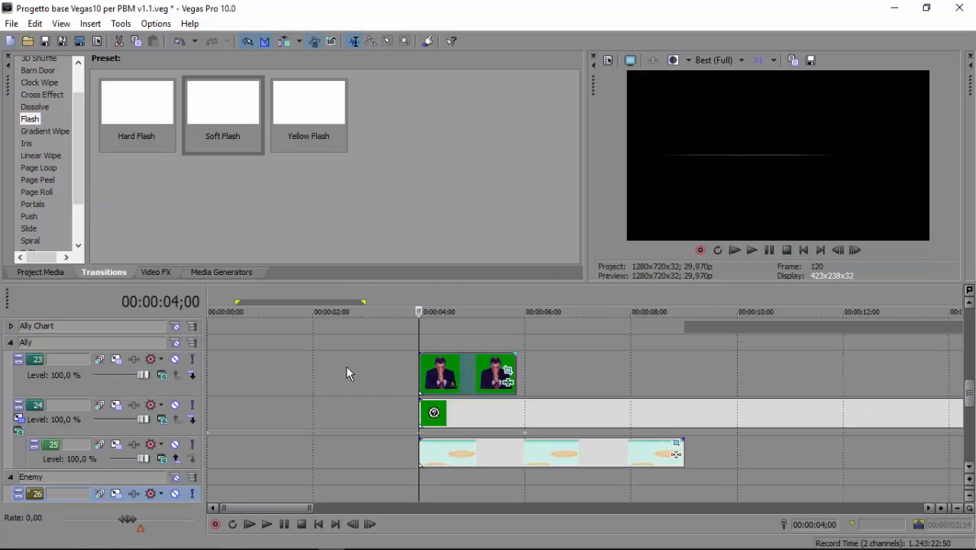
pyautogui.rightClick(317, 347)
pyautogui.click(348, 327)
pyautogui.scroll(-9, 509, 372)
pyautogui.rightClick(431, 384)
pyautogui.click(458, 391)
# Remove the fade-out from the pasted fabio-rocazzi clip, extend its end by 7;04, and check its Pan/Crop
pyautogui.click(542, 387)
pyautogui.click(560, 116)
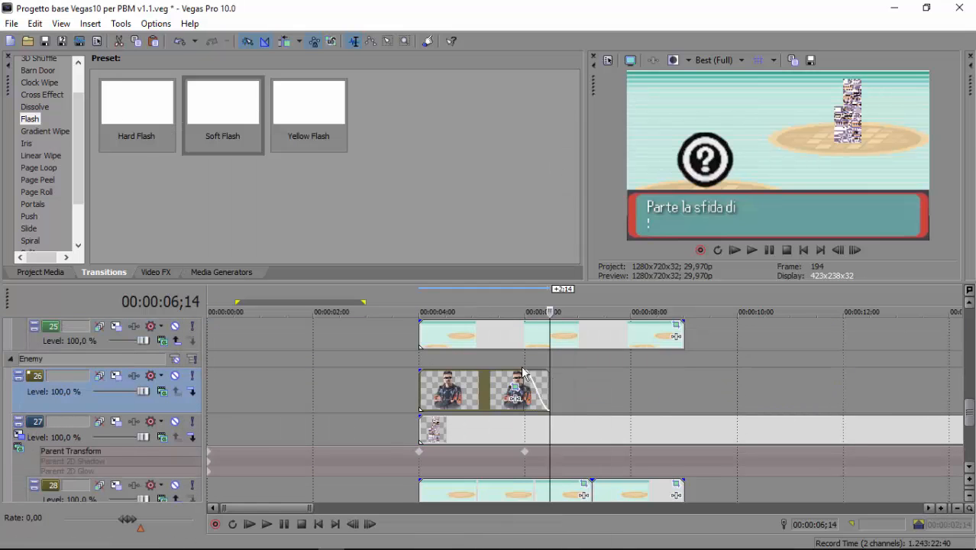
pyautogui.moveTo(518, 371); pyautogui.dragTo(550, 372)
pyautogui.moveTo(550, 406); pyautogui.dragTo(928, 410)
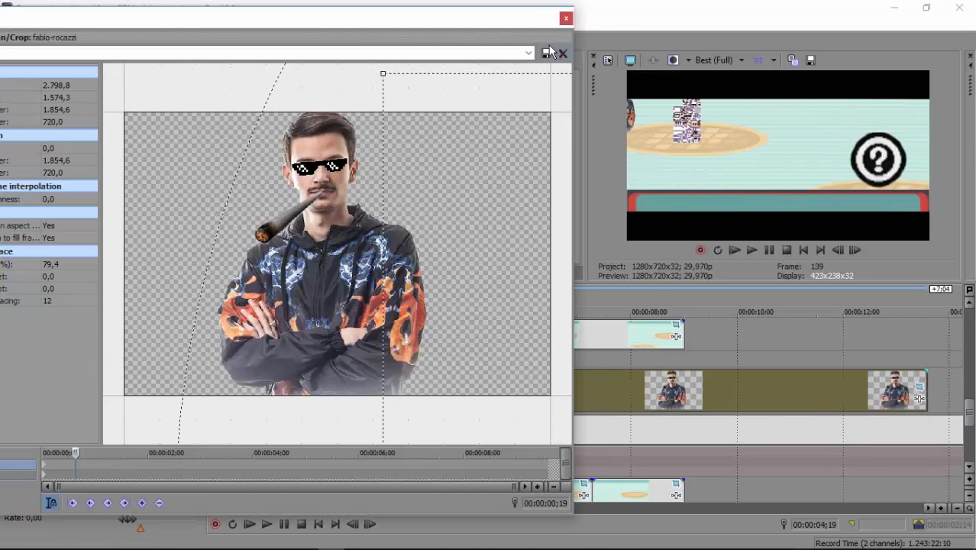
pyautogui.click(564, 15)
# At 00:00:06;00, reframe the de-dioooo-GS clip in Pan/Crop to 2.131,0 × 1.198,7, centred at 771,7 / 214,2, over the Ally placeholder
pyautogui.click(527, 310)
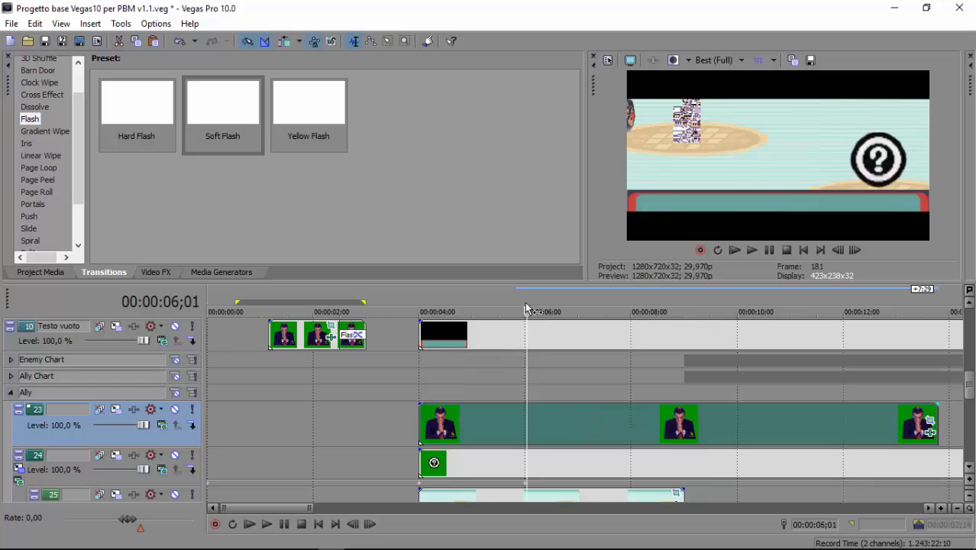
pyautogui.click(930, 421)
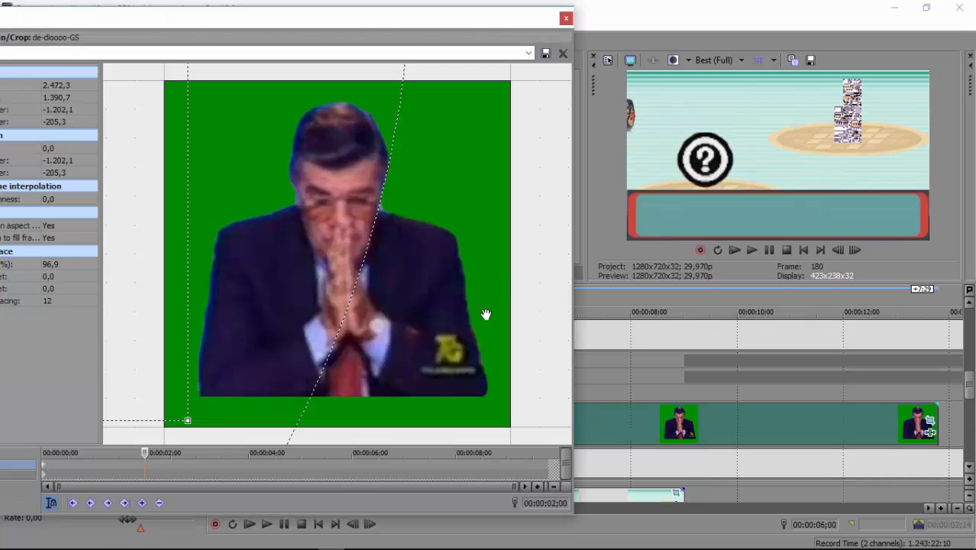
pyautogui.scroll(-3, 487, 311)
pyautogui.moveTo(512, 262); pyautogui.dragTo(498, 252)
pyautogui.scroll(-2, 453, 176)
pyautogui.moveTo(277, 183); pyautogui.dragTo(273, 195)
pyautogui.moveTo(385, 193); pyautogui.dragTo(379, 199)
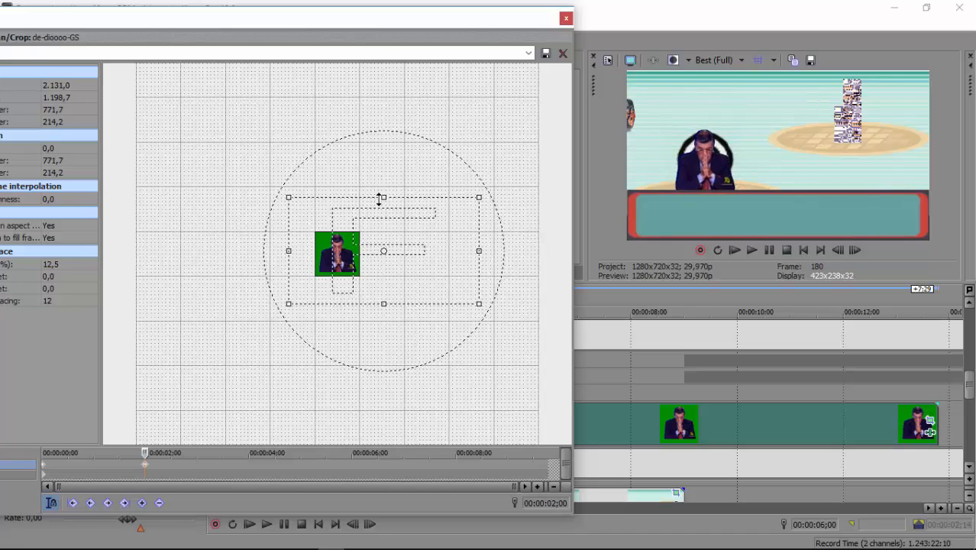
# Move the de-dioooo-GS clip's Pan/Crop framing keyframe from 00:00:02;00 to the clip's start and close the Pan/Crop editor
pyautogui.rightClick(147, 468)
pyautogui.click(192, 320)
pyautogui.click(46, 468)
pyautogui.rightClick(44, 466)
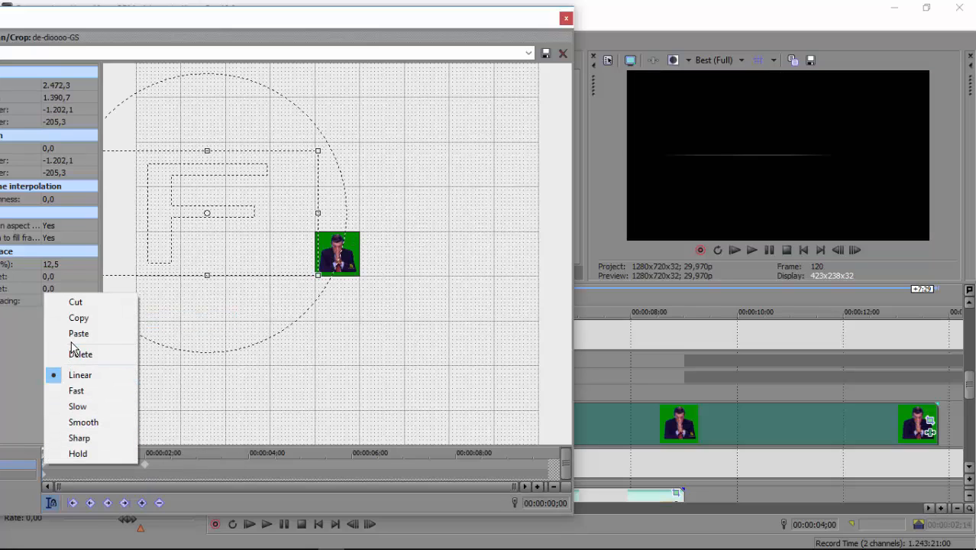
pyautogui.click(74, 342)
pyautogui.click(144, 467)
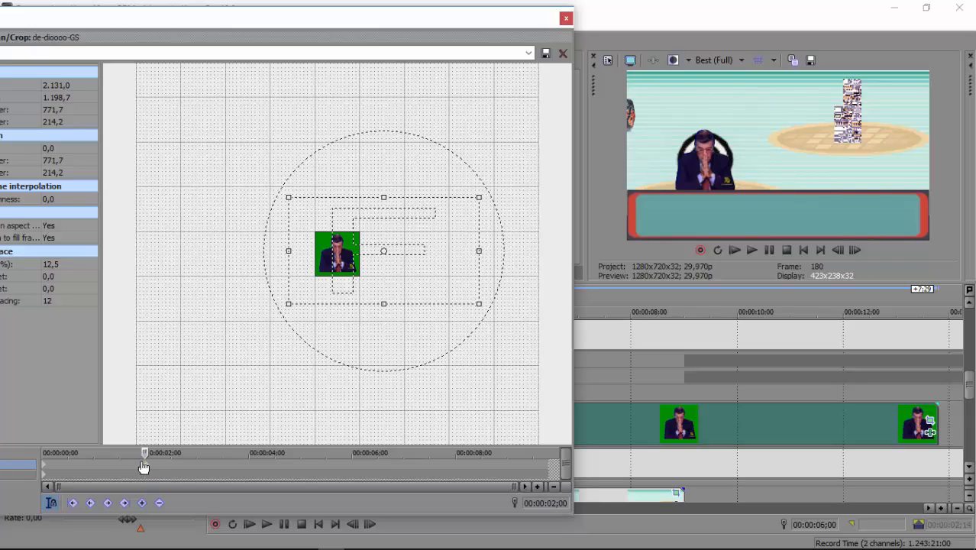
pyautogui.click(47, 467)
pyautogui.press('Right')
pyautogui.press('Right')
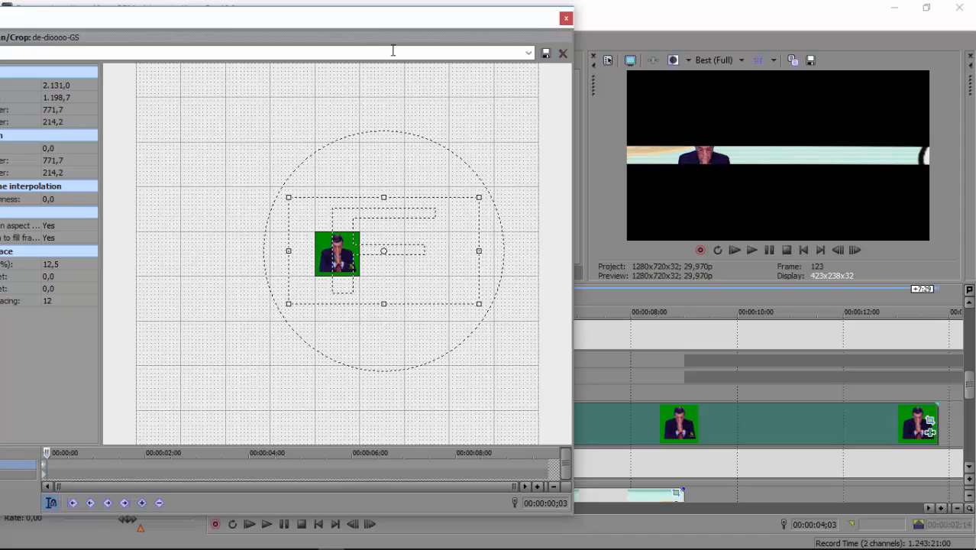
pyautogui.click(566, 19)
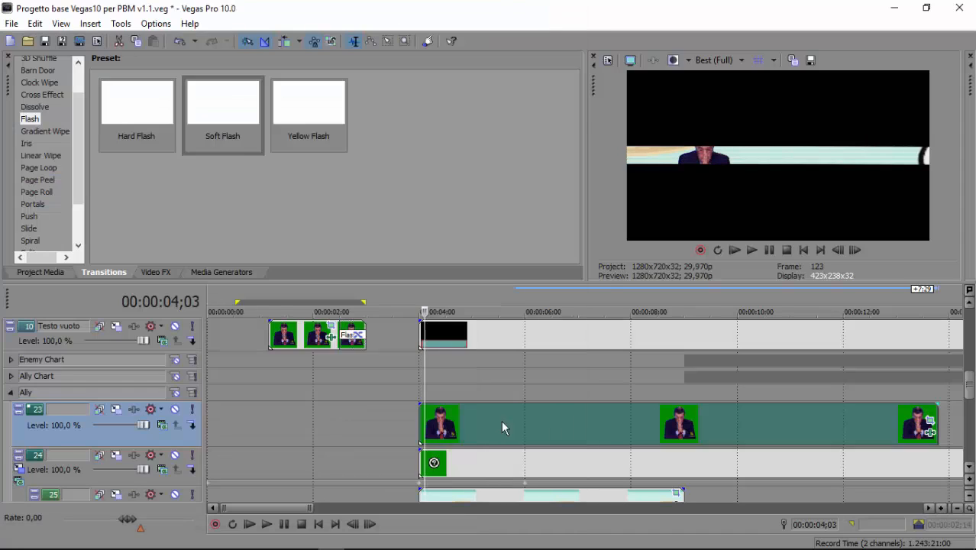
# Swap the de-dioooo-GS clip with the question-mark placeholder on the Ally track below and delete the placeholder clip
pyautogui.click(465, 468)
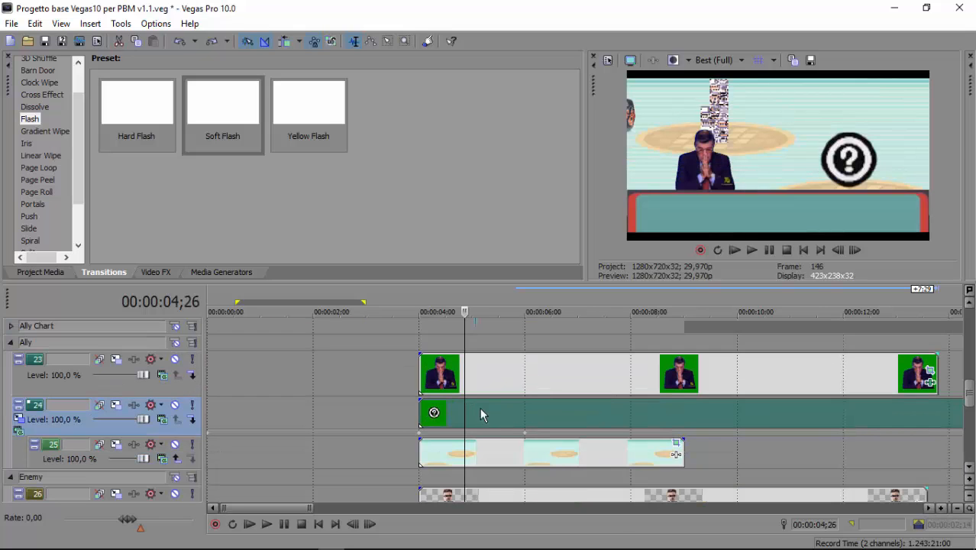
pyautogui.moveTo(478, 366); pyautogui.dragTo(477, 413)
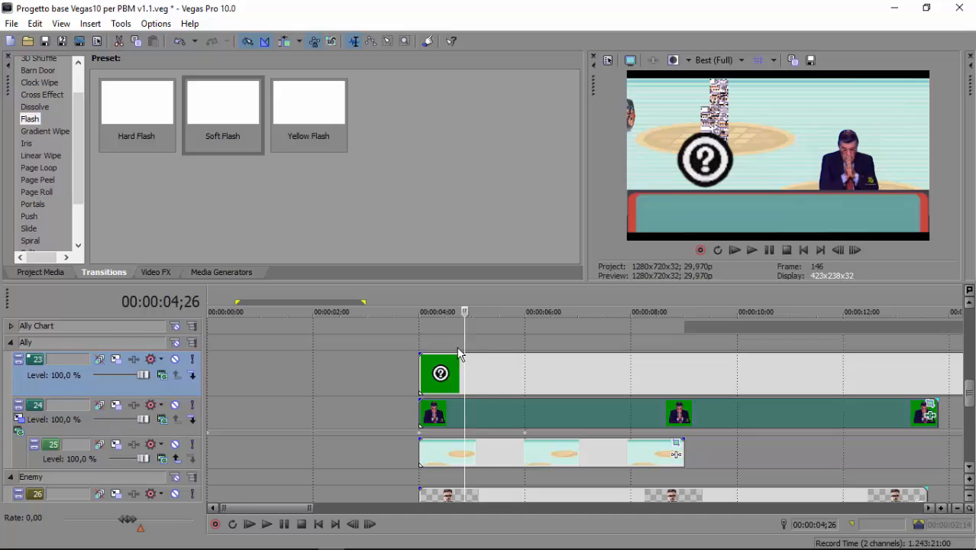
pyautogui.click(489, 382)
pyautogui.press('Delete')
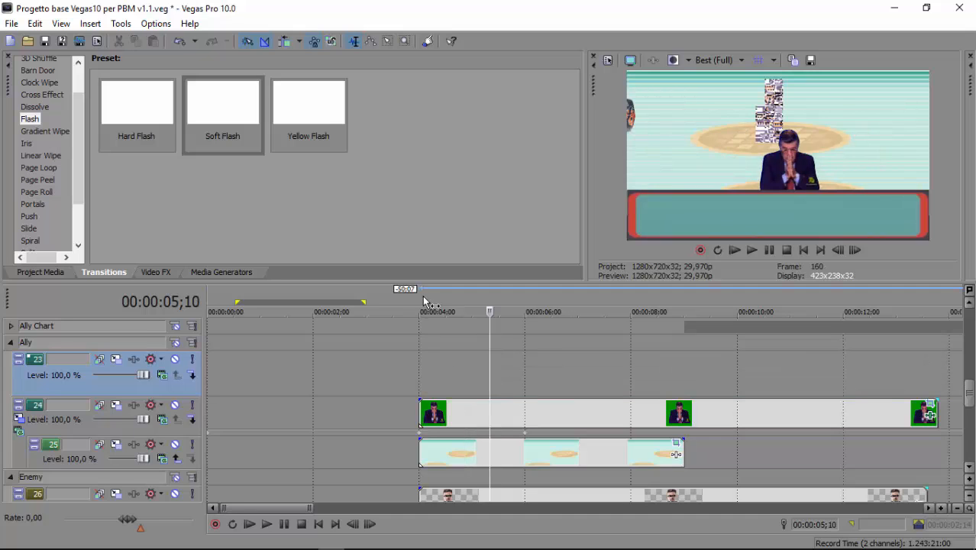
# Delete the emptied video track at the top of the Ally group
pyautogui.click(423, 315)
pyautogui.click(400, 340)
pyautogui.rightClick(149, 382)
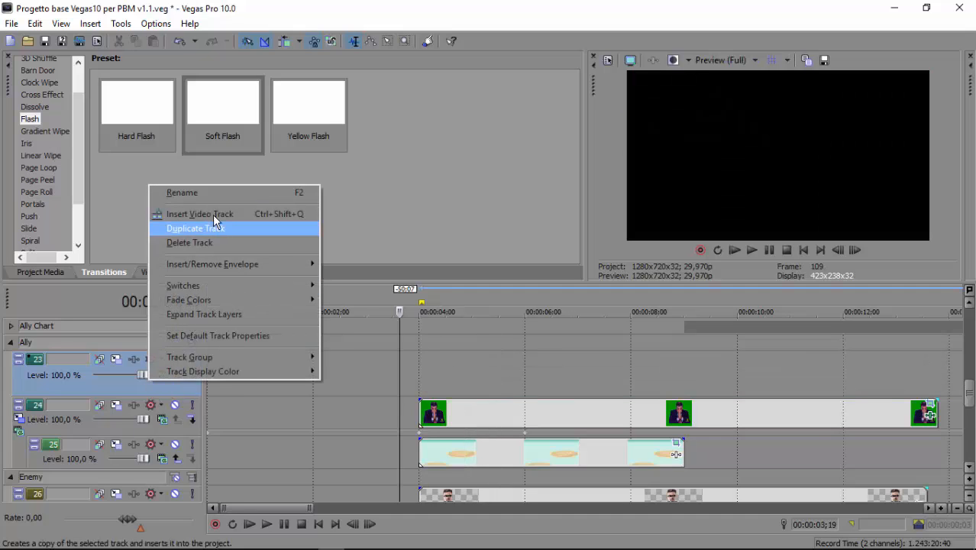
pyautogui.click(237, 243)
# At 00:00:06;00, reframe the fabio-rocazzi clip in Pan/Crop to 2.326,8 × 1.308,8, centred at -197,4 / 600,8, over the Enemy sprite
pyautogui.scroll(-2, 327, 393)
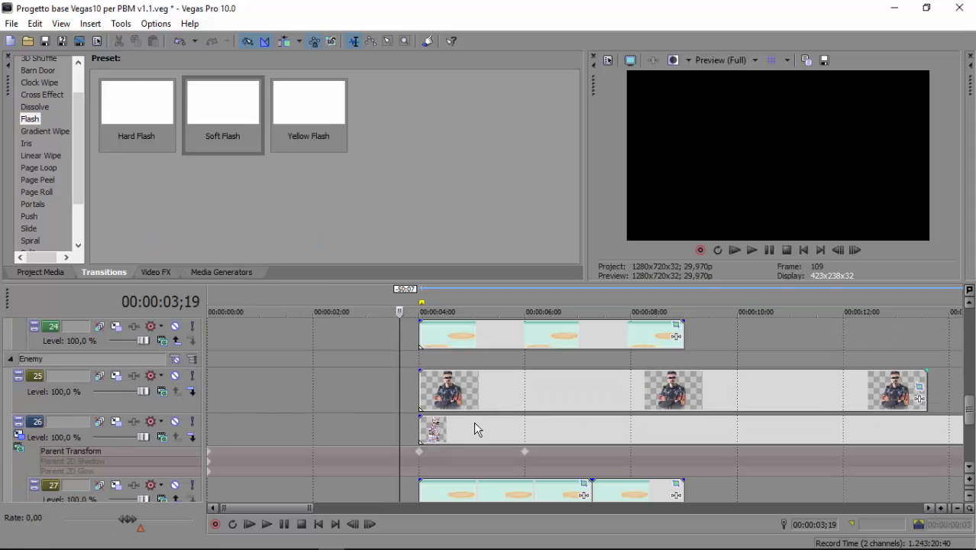
pyautogui.click(527, 302)
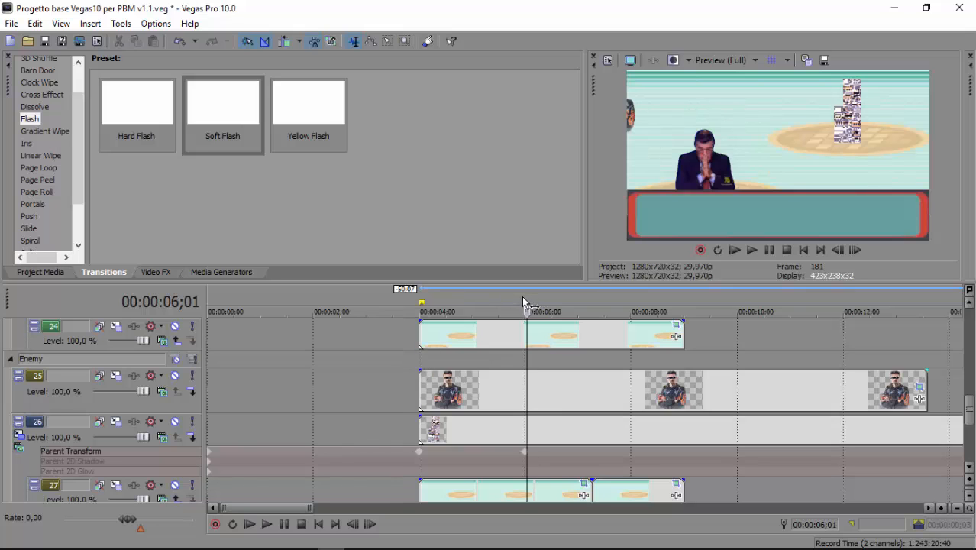
pyautogui.click(522, 297)
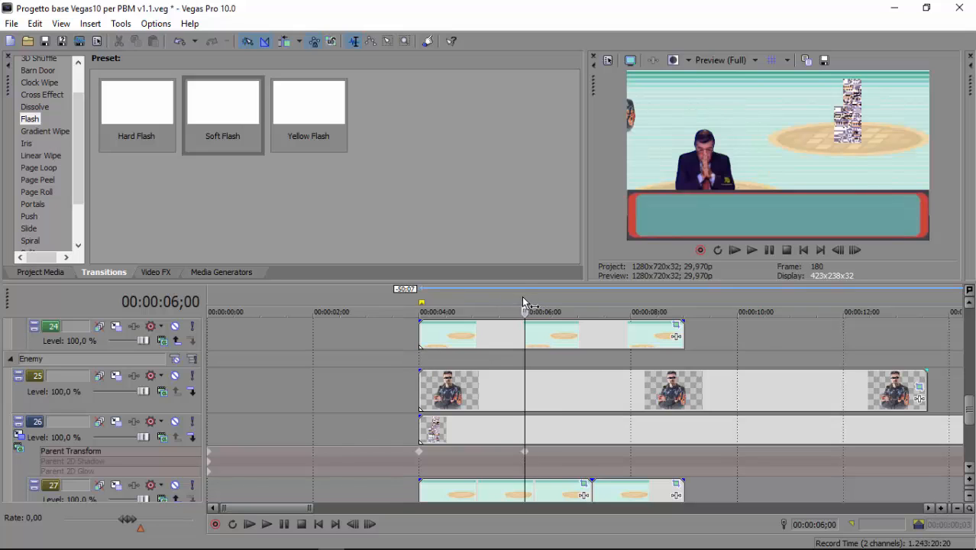
pyautogui.click(920, 388)
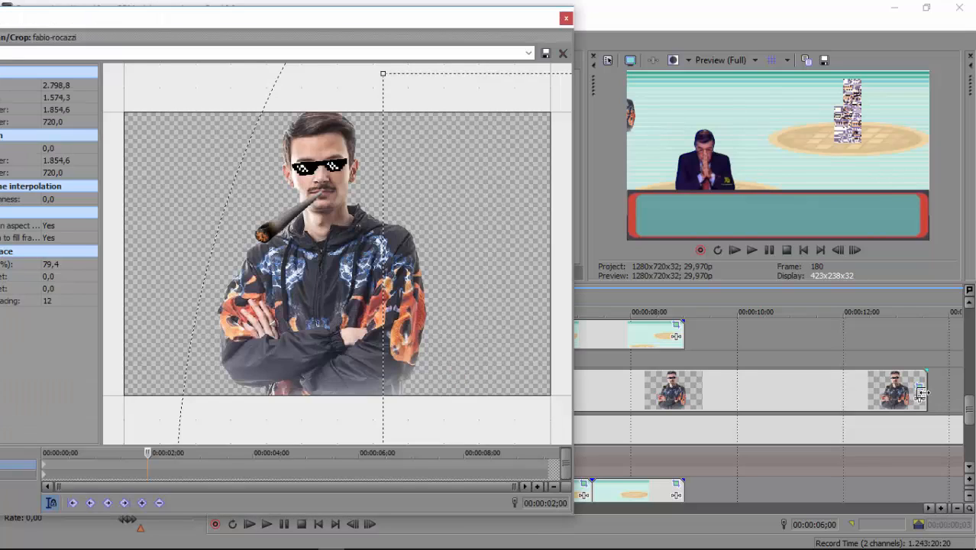
pyautogui.moveTo(447, 279); pyautogui.dragTo(308, 264)
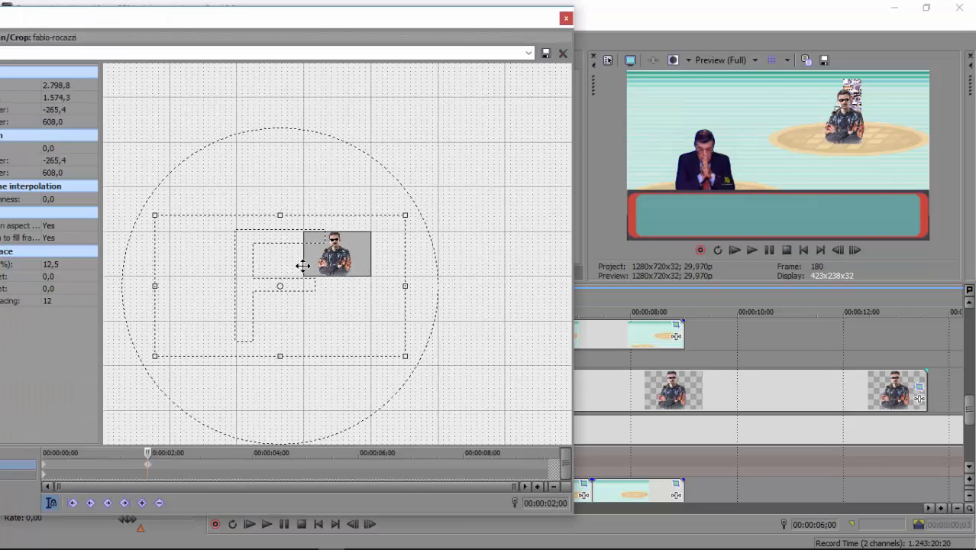
pyautogui.moveTo(161, 353)
pyautogui.mouseDown()
pyautogui.moveTo(159, 342)
pyautogui.moveTo(174, 344)
pyautogui.mouseUp()
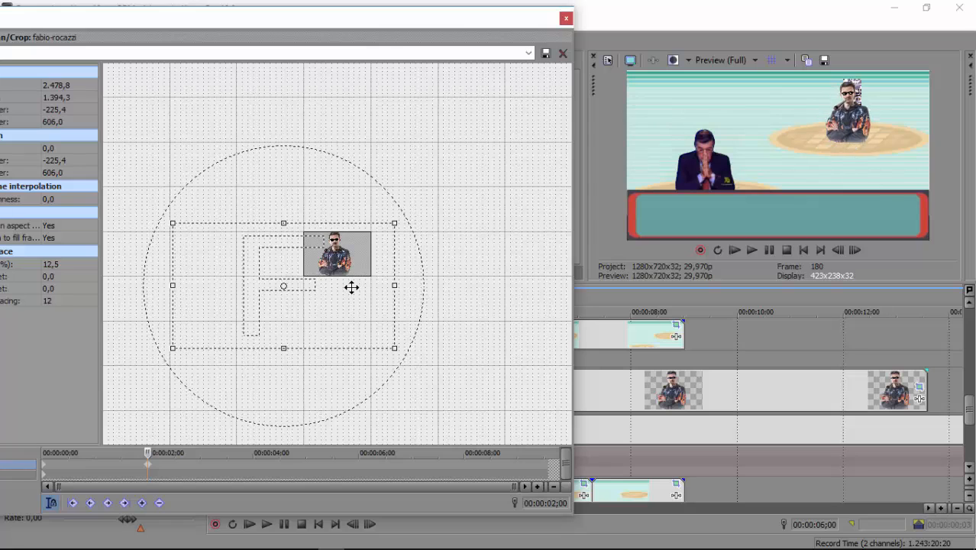
pyautogui.moveTo(396, 222); pyautogui.dragTo(390, 223)
pyautogui.moveTo(177, 225); pyautogui.dragTo(183, 229)
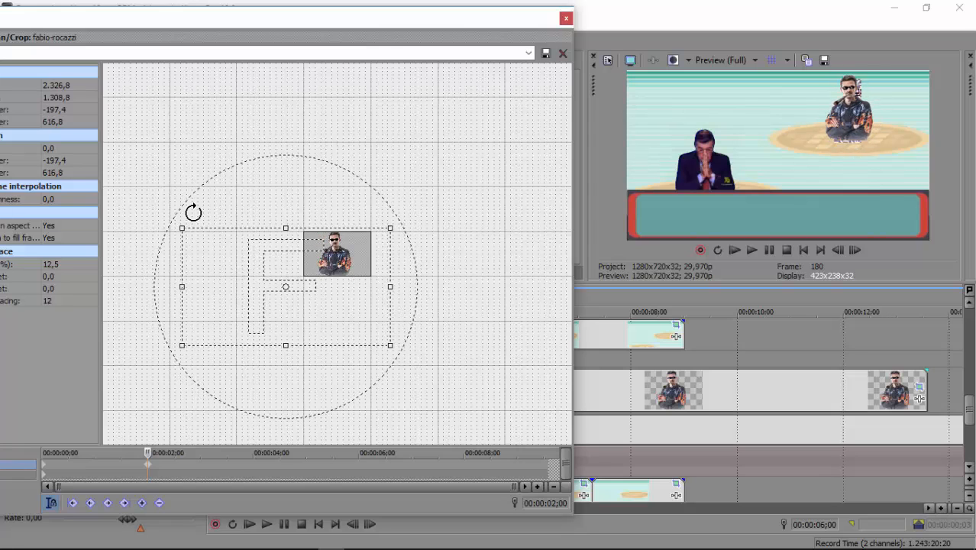
pyautogui.press('Up')
pyautogui.press('Up')
# Copy the fabio-rocazzi clip's Pan/Crop keyframe from 00:00:02;00 to the clip's start and close the Pan/Crop editor
pyautogui.rightClick(147, 466)
pyautogui.click(180, 323)
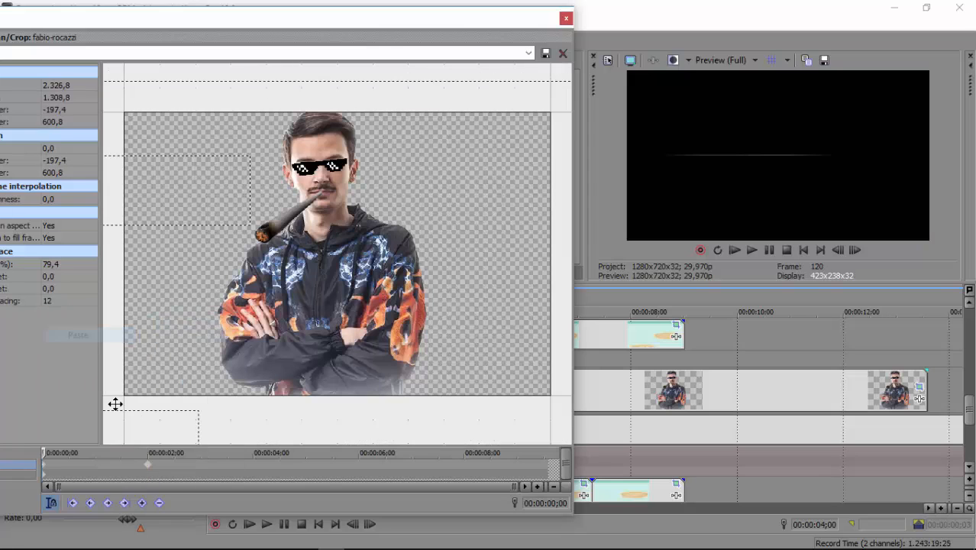
pyautogui.click(566, 17)
# Put the fabio-rocazzi clip on the lower Enemy track in place of the glitch sprite and delete the emptied upper track
pyautogui.moveTo(443, 378); pyautogui.dragTo(446, 431)
pyautogui.moveTo(422, 300); pyautogui.dragTo(493, 299)
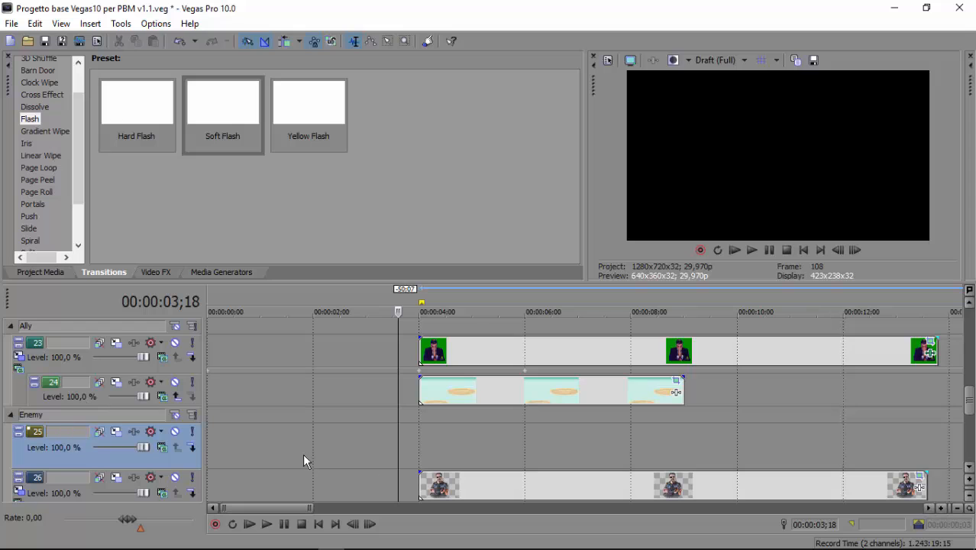
pyautogui.rightClick(296, 448)
pyautogui.click(342, 345)
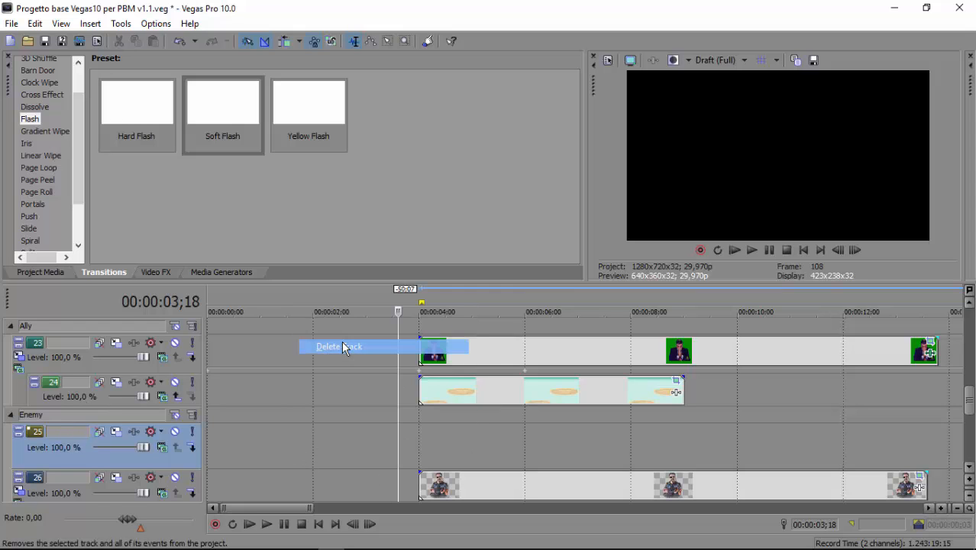
# Extend the end of the fabio-rocazzi clip by 51;17 and the end of the de-dioooo-GS clip by 48;24
pyautogui.scroll(-10, 440, 395)
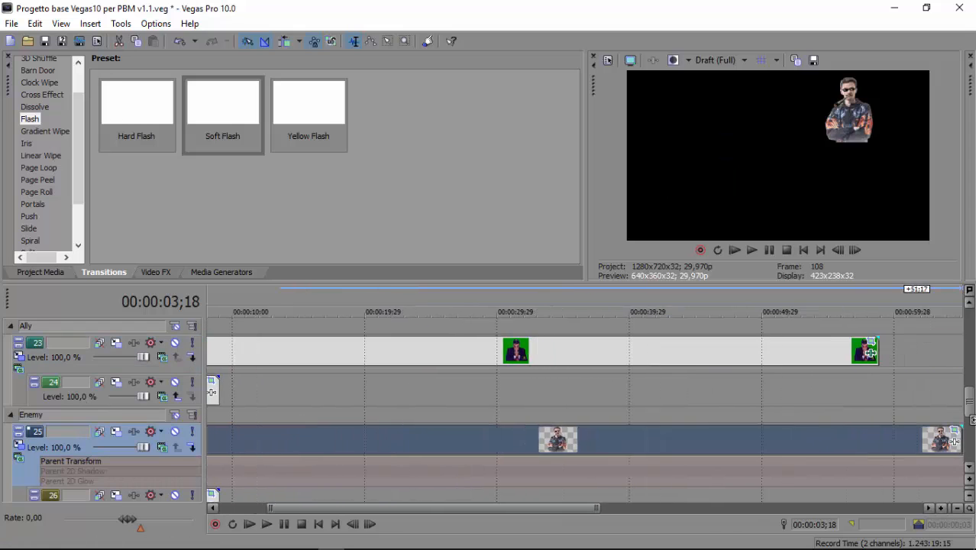
pyautogui.click(800, 343)
pyautogui.scroll(10, 450, 391)
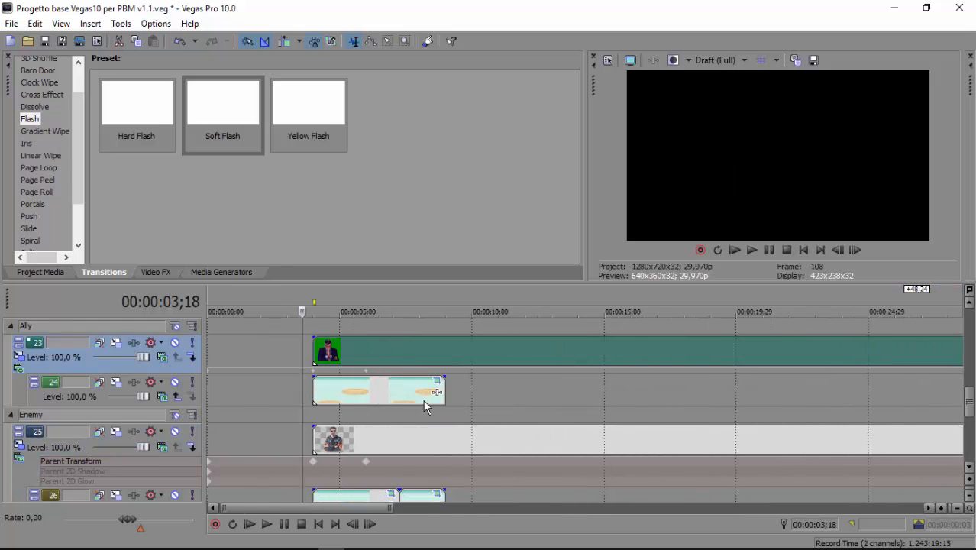
# Replace the sample name with "Rocazzi" in the "Parte la sfida di" text clip on the Testo attivo track
pyautogui.click(10, 326)
pyautogui.click(380, 295)
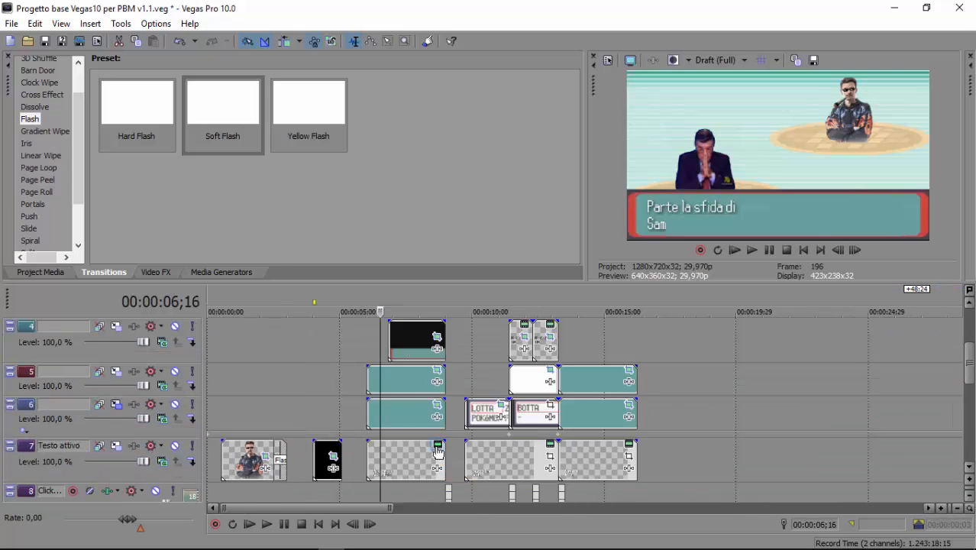
pyautogui.click(437, 445)
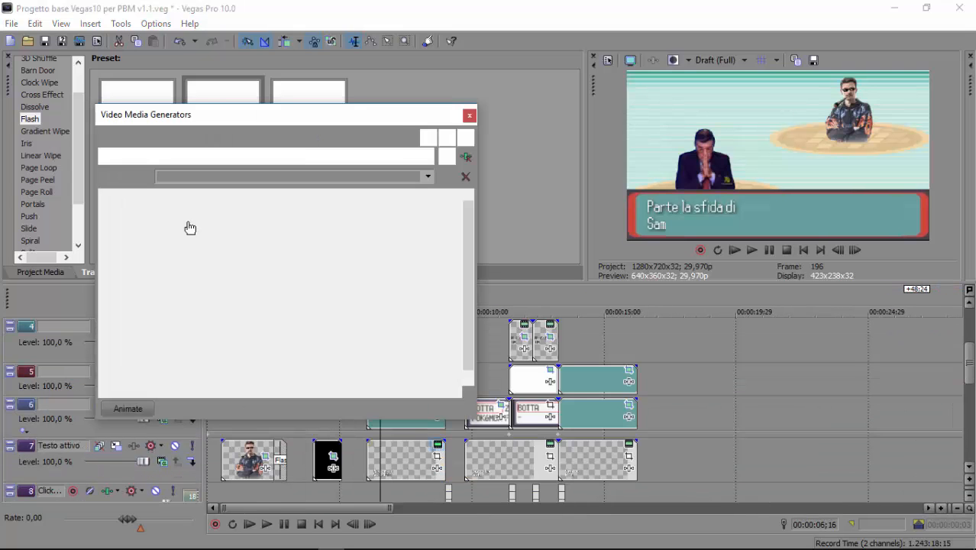
pyautogui.moveTo(395, 114); pyautogui.dragTo(474, 113)
pyautogui.press('BackSpace')
pyautogui.press('BackSpace')
pyautogui.press('BackSpace')
pyautogui.press('BackSpace')
pyautogui.press('BackSpace')
pyautogui.press('BackSpace')
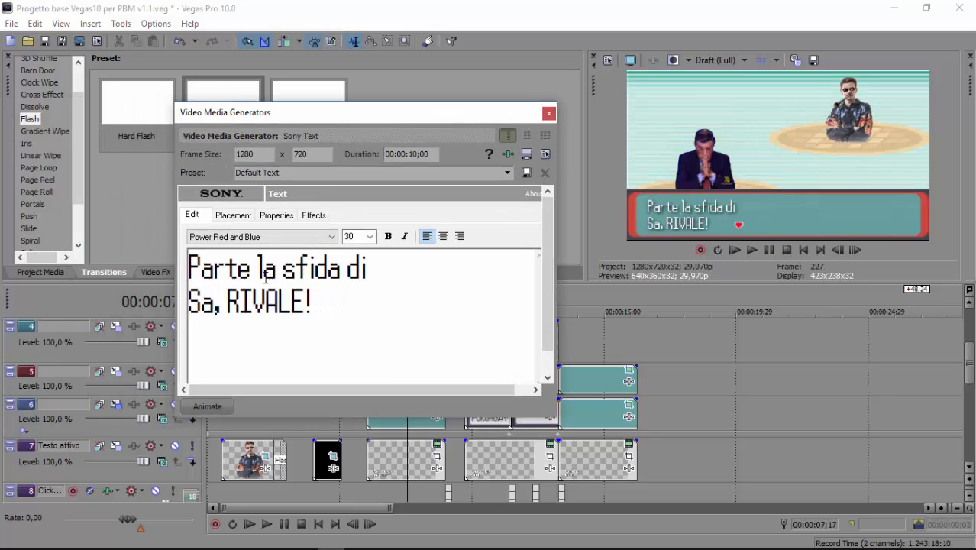
pyautogui.write('Rocazzi')
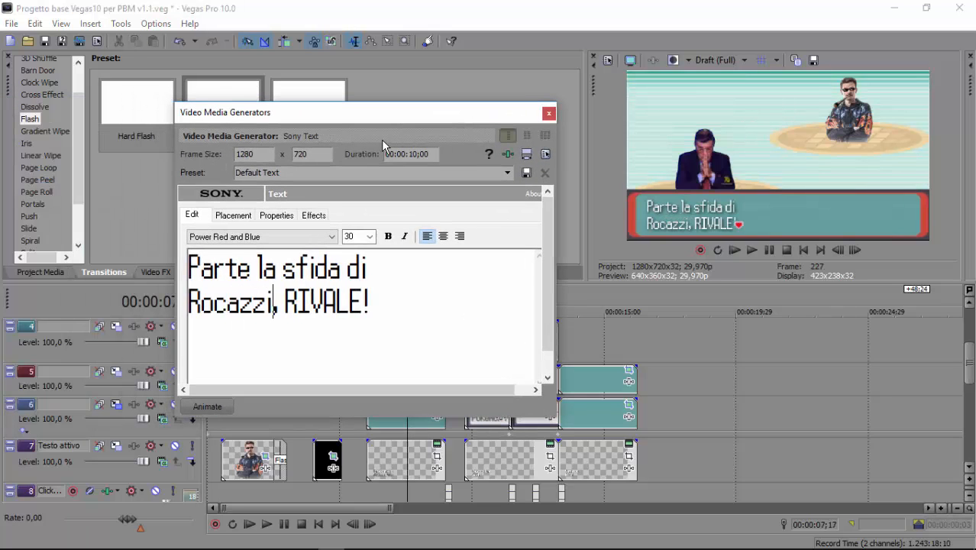
pyautogui.click(548, 113)
# Set the video preview quality to Best (Full)
pyautogui.click(708, 58)
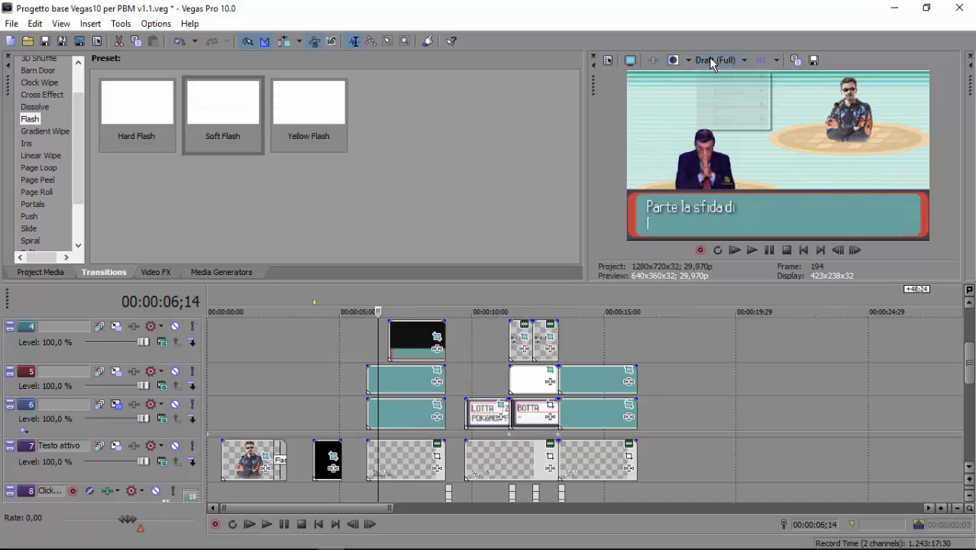
pyautogui.moveTo(733, 120)
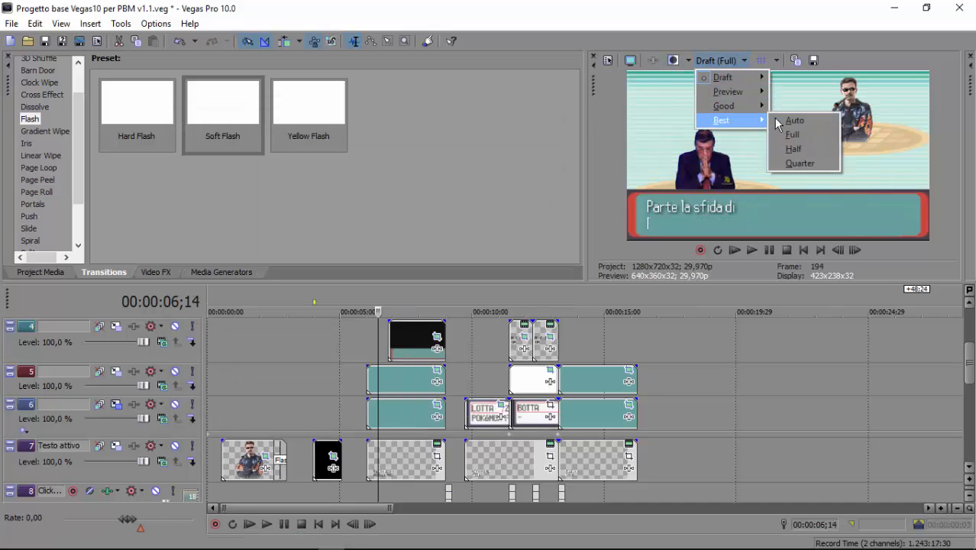
pyautogui.click(791, 136)
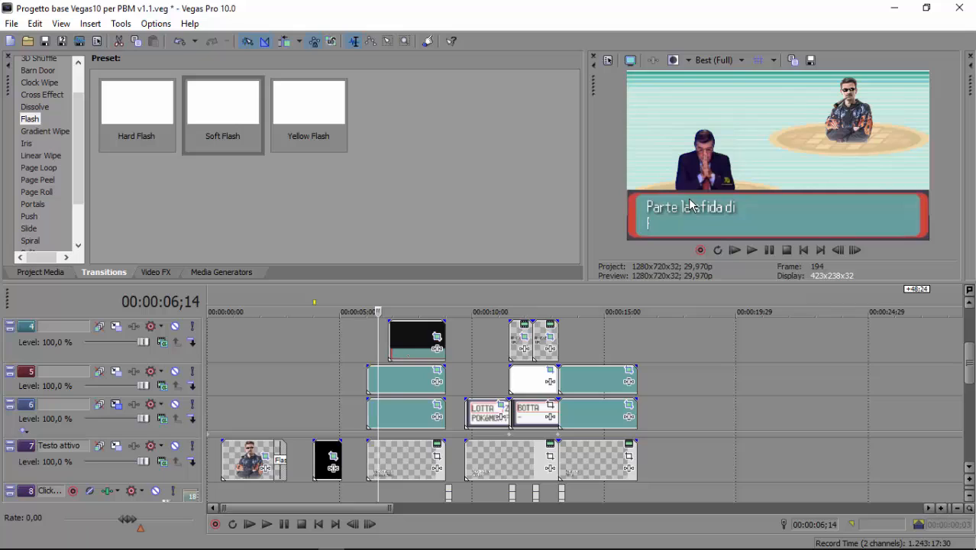
# Shift the FRECCIA_PER_BATTAGLIA clip's framing at its start keyframe to an X centre of 482,2 so the arrow clears the dialogue text
pyautogui.click(406, 298)
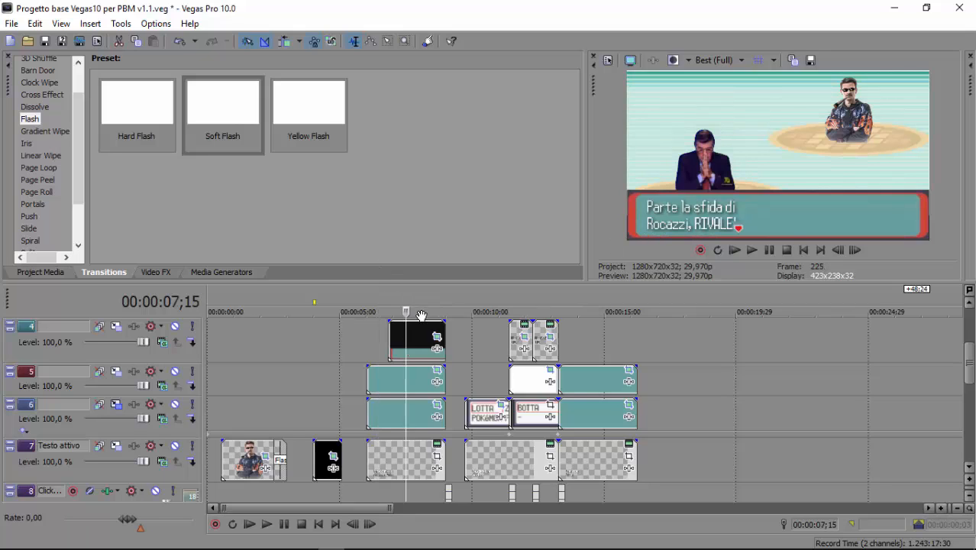
pyautogui.click(436, 336)
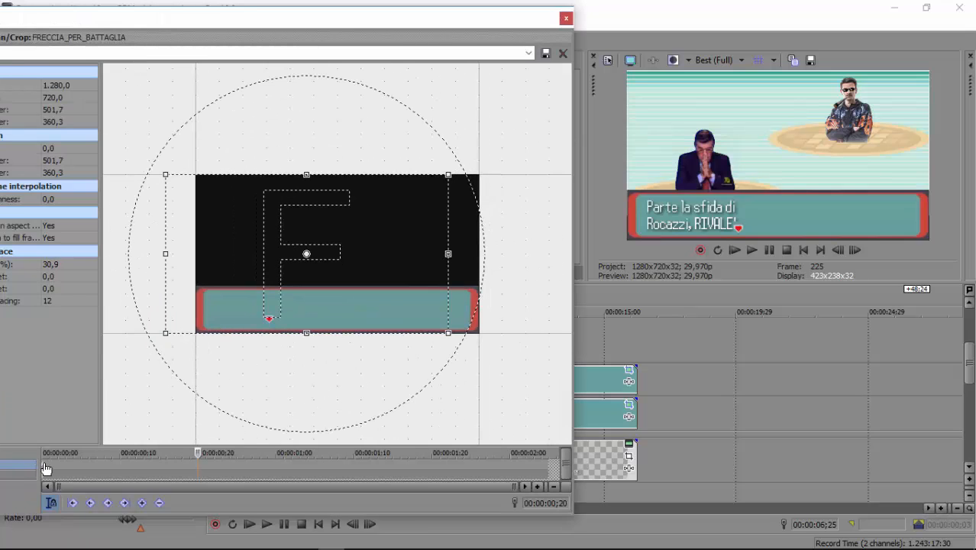
pyautogui.moveTo(258, 247); pyautogui.dragTo(248, 252)
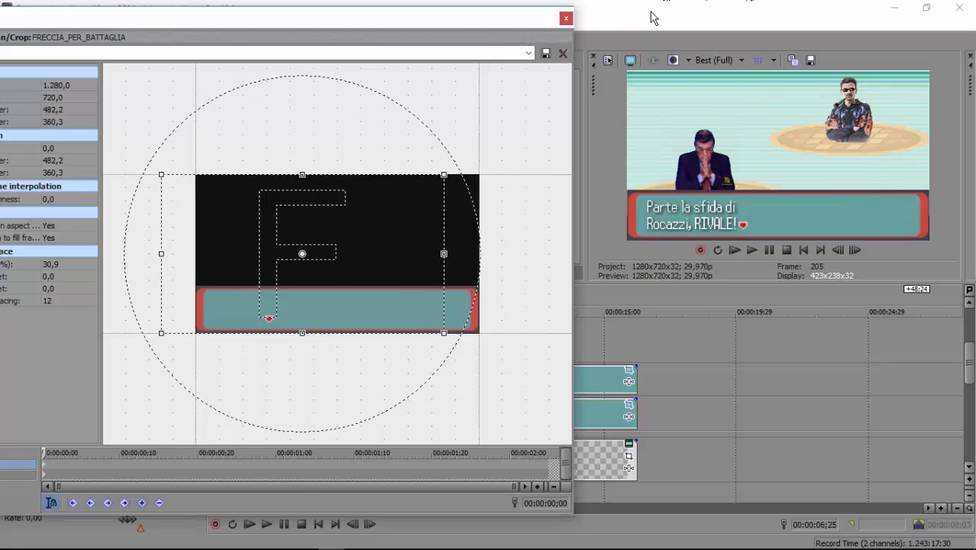
pyautogui.click(566, 17)
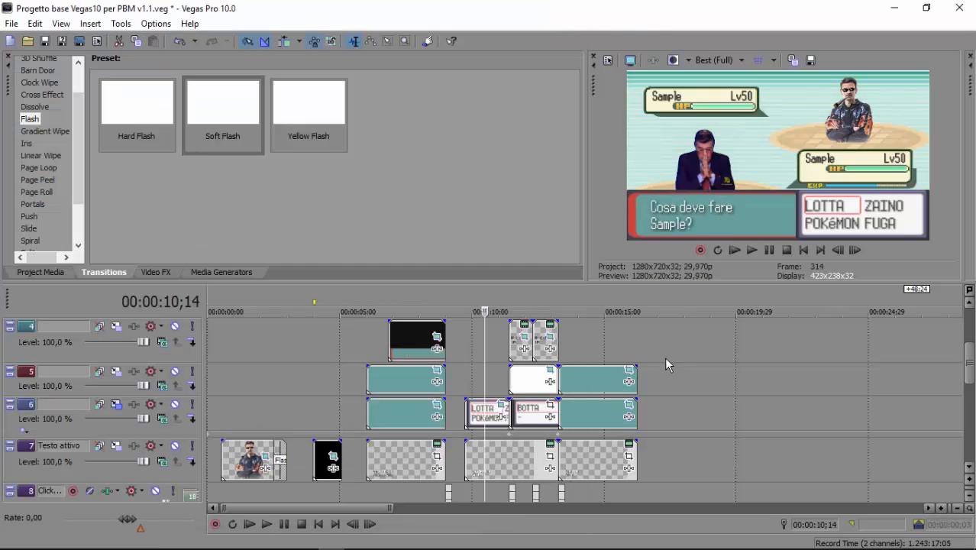
pyautogui.scroll(-5, 664, 357)
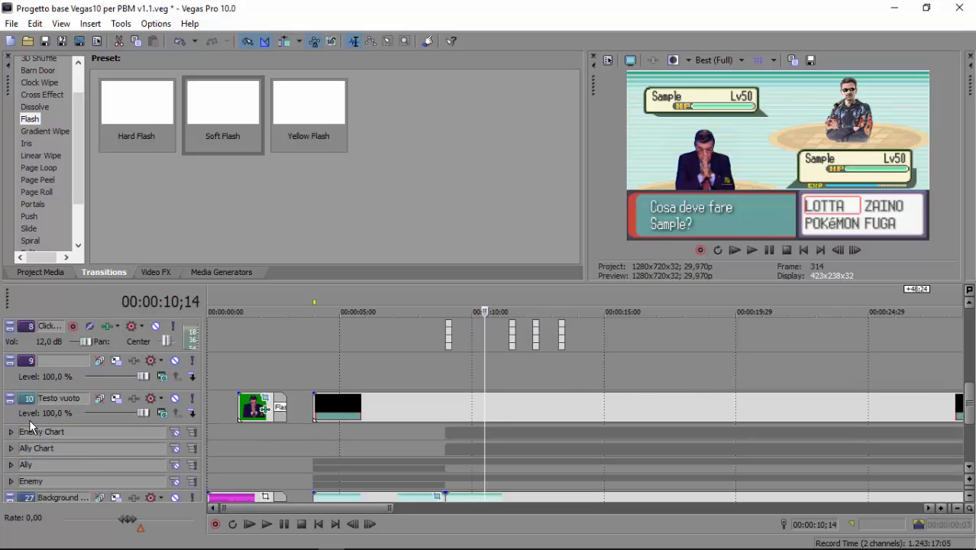
# Replace the sample name with "Rocazzi" in the Enemy Chart's text clip on track 15 and remove surplus spaces to realign the level
pyautogui.click(10, 433)
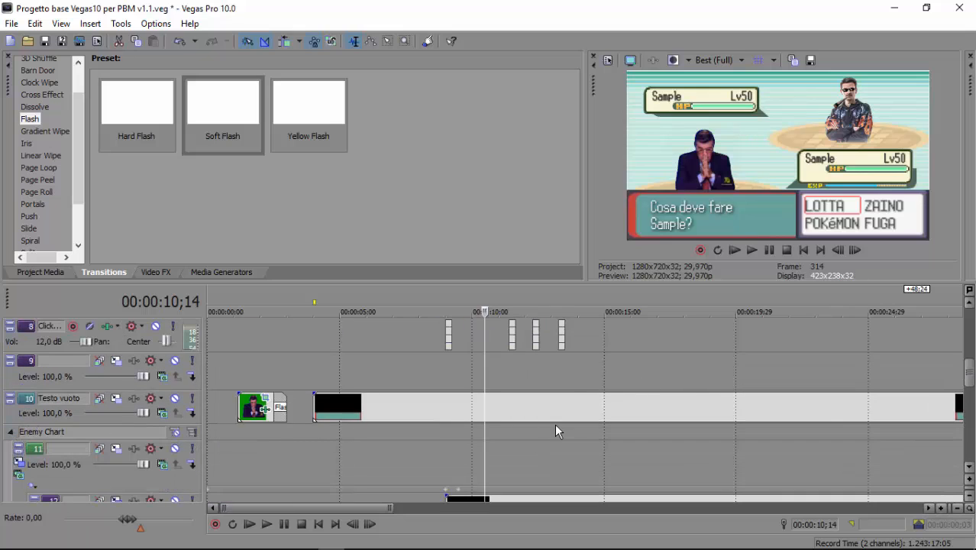
pyautogui.scroll(-2, 555, 431)
pyautogui.scroll(-2, 554, 423)
pyautogui.scroll(-2, 551, 422)
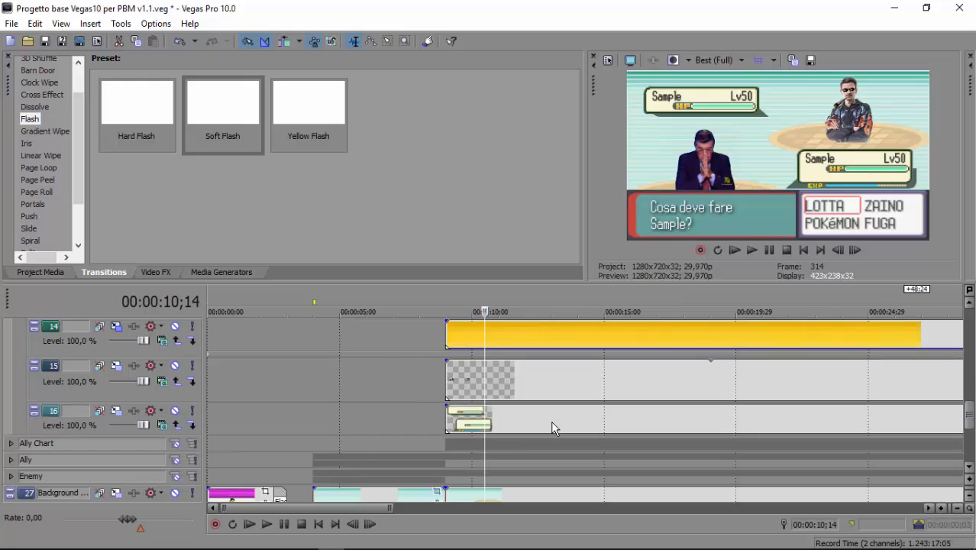
pyautogui.rightClick(550, 380)
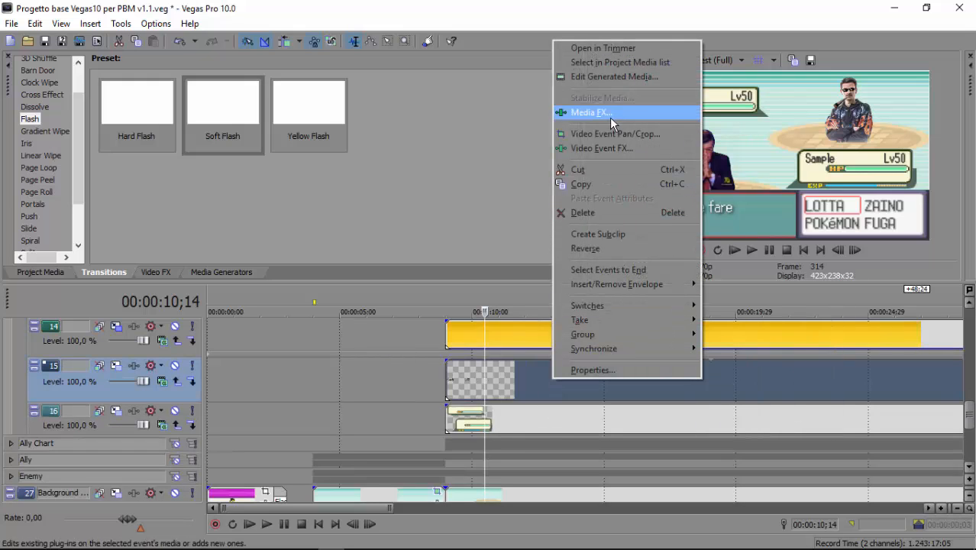
pyautogui.click(632, 77)
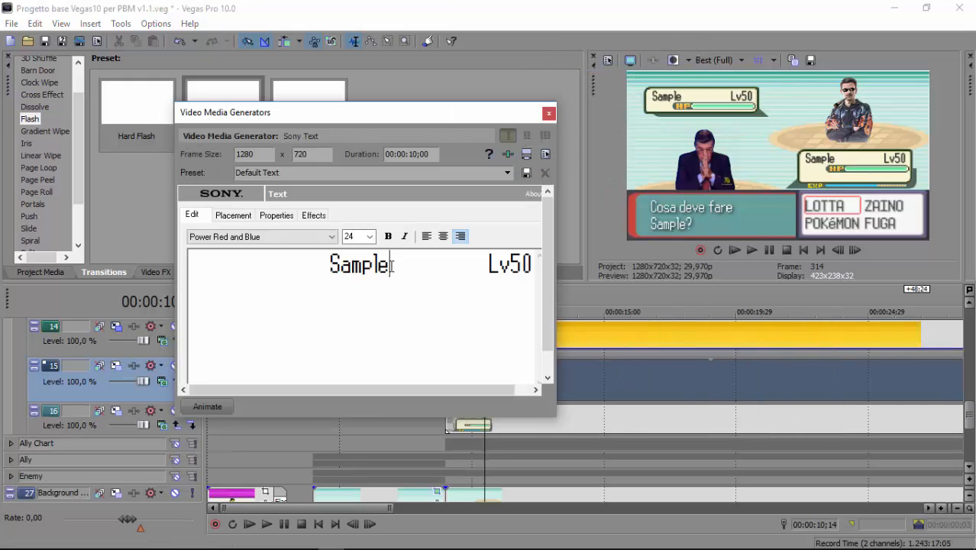
pyautogui.press('BackSpace')
pyautogui.press('BackSpace')
pyautogui.press('BackSpace')
pyautogui.press('BackSpace')
pyautogui.press('BackSpace')
pyautogui.press('BackSpace')
pyautogui.write('Rocazzi')
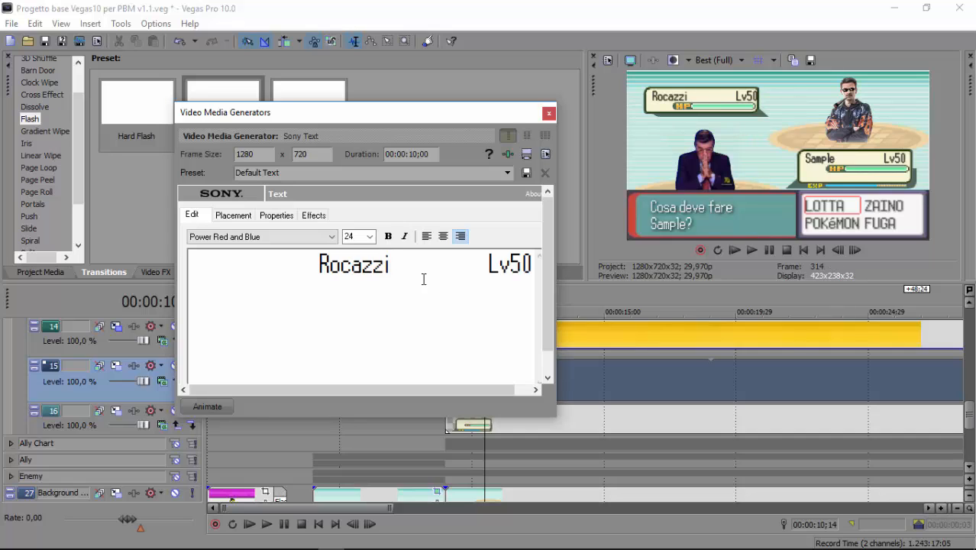
pyautogui.press('BackSpace')
pyautogui.press('BackSpace')
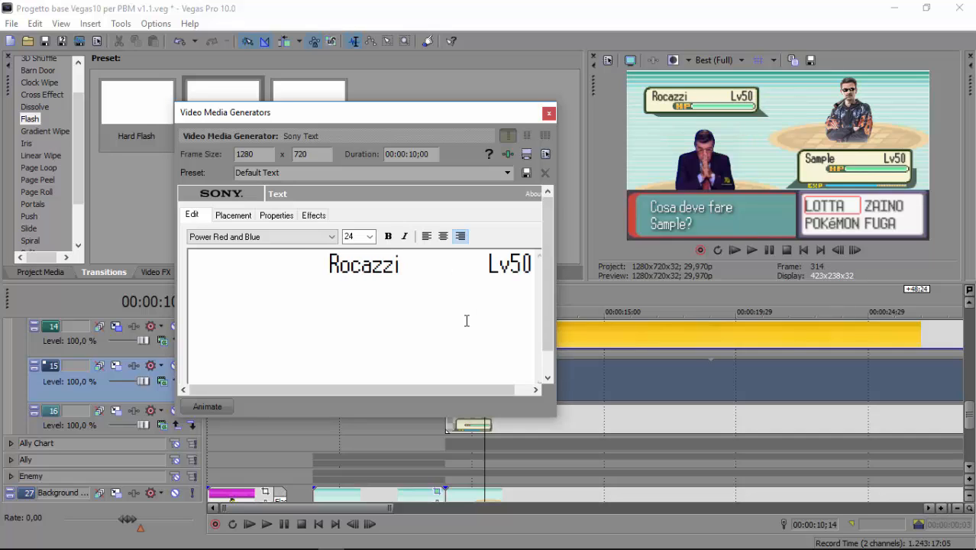
# Try level 70 in the enemy's chart text, restore it to 50 and close the text editor
pyautogui.press('BackSpace')
pyautogui.press('BackSpace')
pyautogui.write('70')
pyautogui.click(520, 264)
pyautogui.press('BackSpace')
pyautogui.write('5')
pyautogui.click(549, 114)
# Replace the sample name with "Germano" in the Ally Chart's text clip on track 21 and remove surplus spaces to realign the level
pyautogui.scroll(5, 225, 394)
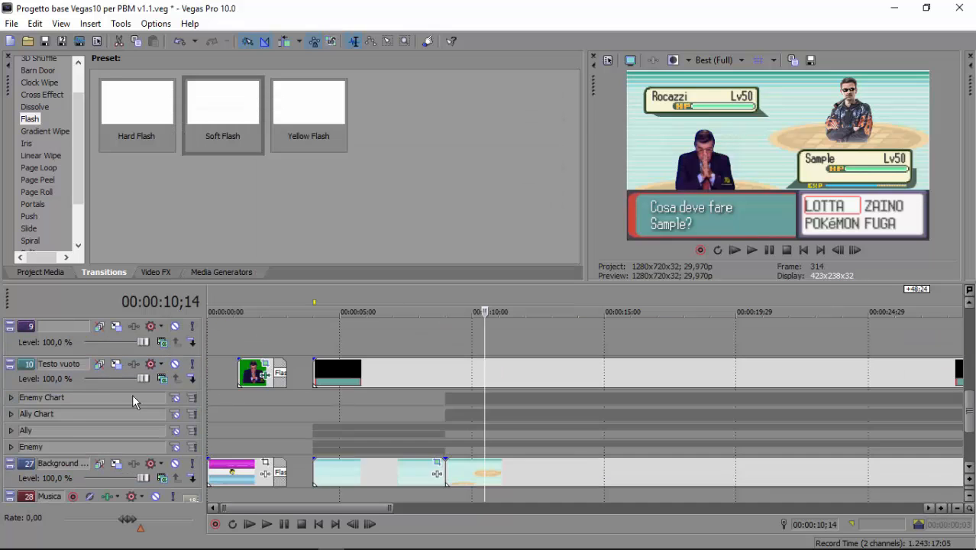
pyautogui.click(12, 413)
pyautogui.scroll(-5, 517, 397)
pyautogui.rightClick(529, 380)
pyautogui.click(586, 75)
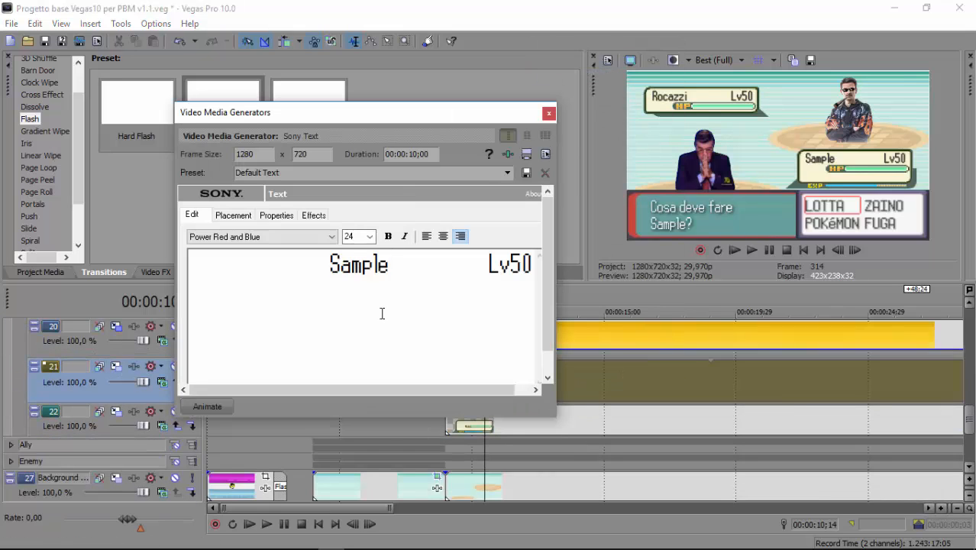
pyautogui.press('BackSpace')
pyautogui.press('BackSpace')
pyautogui.press('BackSpace')
pyautogui.press('BackSpace')
pyautogui.press('BackSpace')
pyautogui.press('BackSpace')
pyautogui.write('Germano')
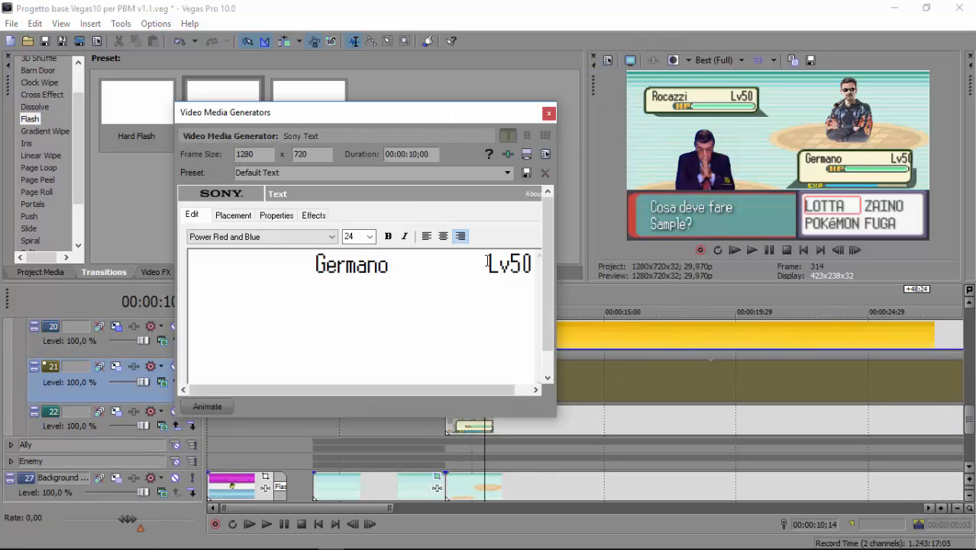
pyautogui.press('Delete')
pyautogui.press('Delete')
pyautogui.press('Delete')
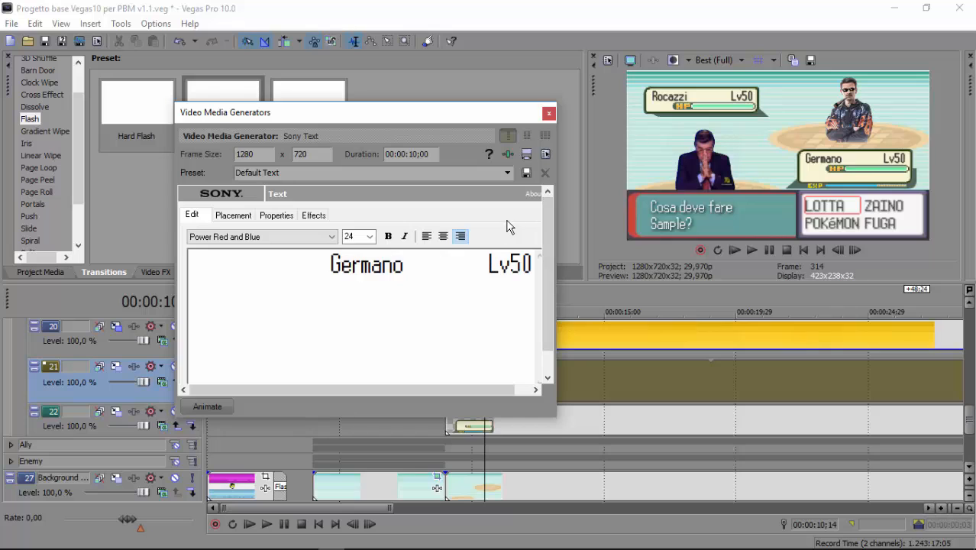
pyautogui.click(549, 114)
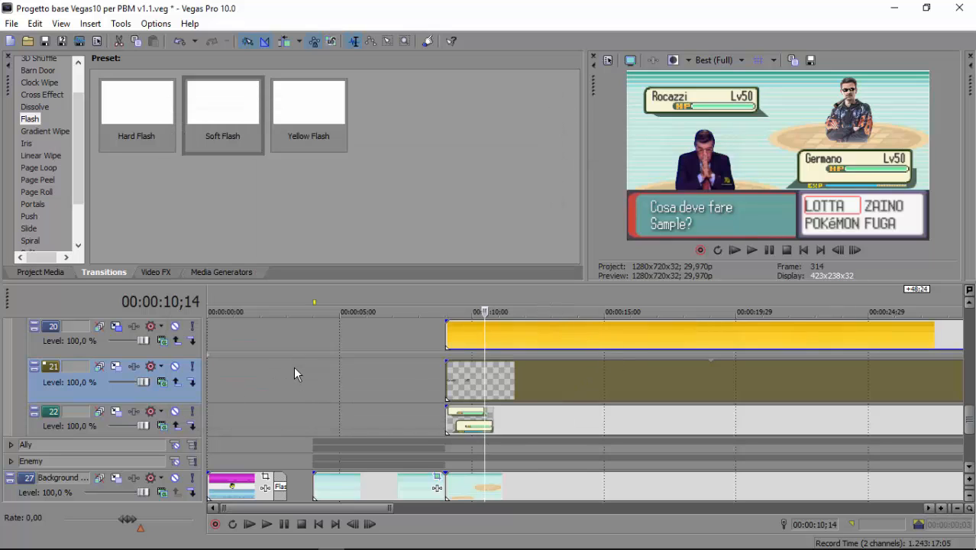
# Collapse the Ally Chart group and replace the sample name with "Germano" in the "Cosa deve fare" text clip on the Testo attivo track
pyautogui.scroll(3, 293, 367)
pyautogui.scroll(4, 288, 370)
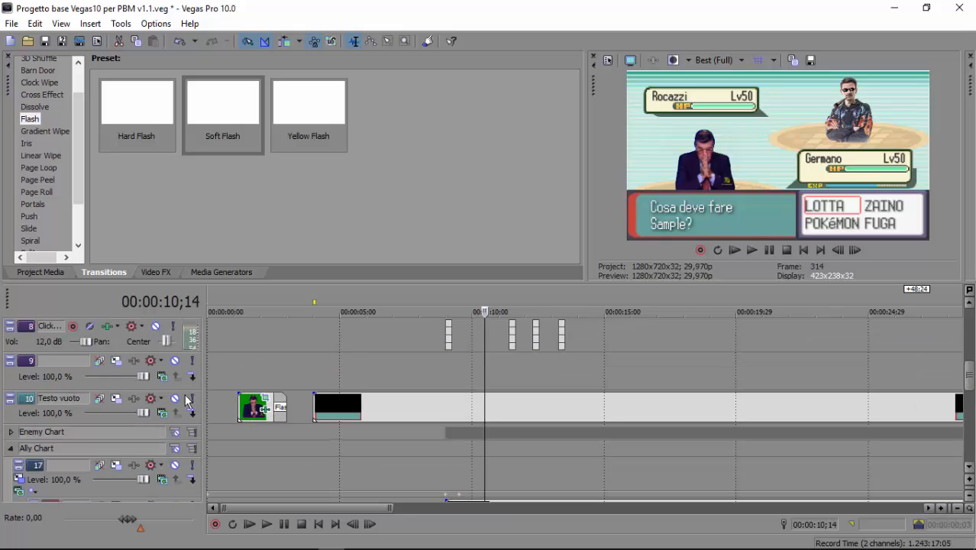
pyautogui.click(11, 448)
pyautogui.scroll(4, 713, 448)
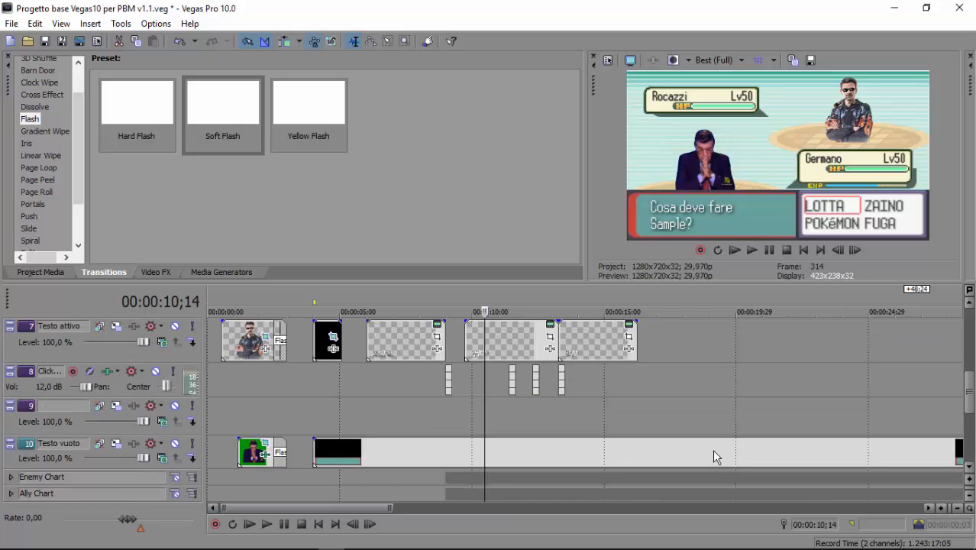
pyautogui.scroll(2, 712, 451)
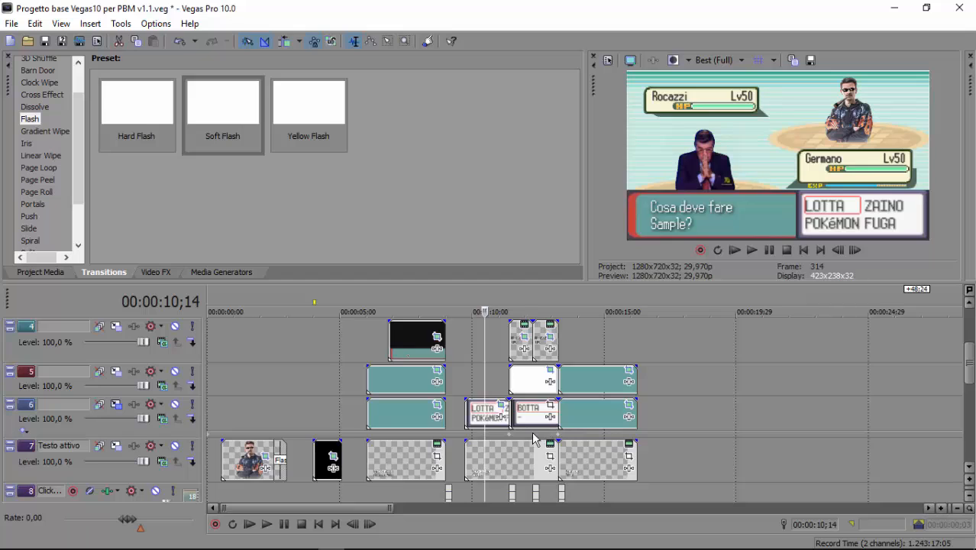
pyautogui.click(551, 443)
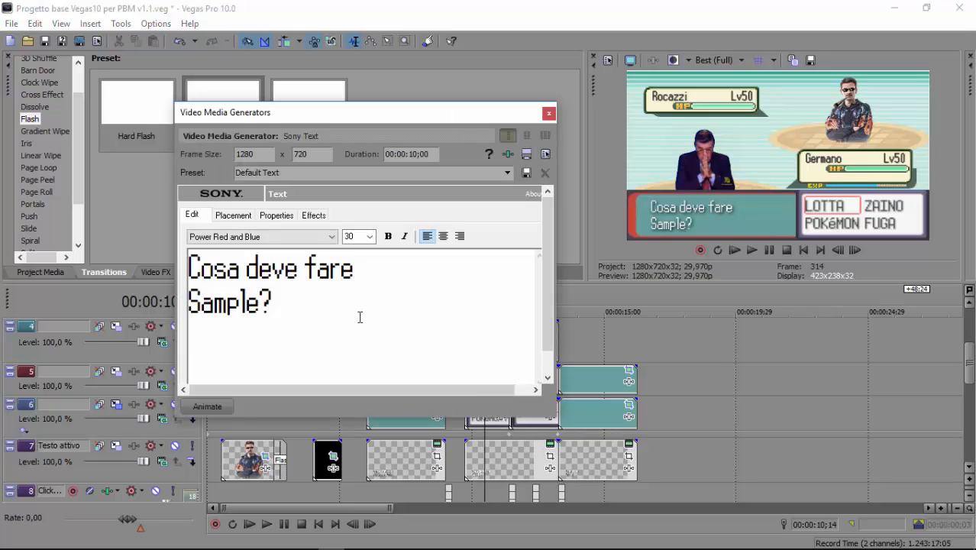
pyautogui.press('BackSpace')
pyautogui.press('BackSpace')
pyautogui.press('BackSpace')
pyautogui.press('BackSpace')
pyautogui.press('BackSpace')
pyautogui.press('BackSpace')
pyautogui.write('Germa')
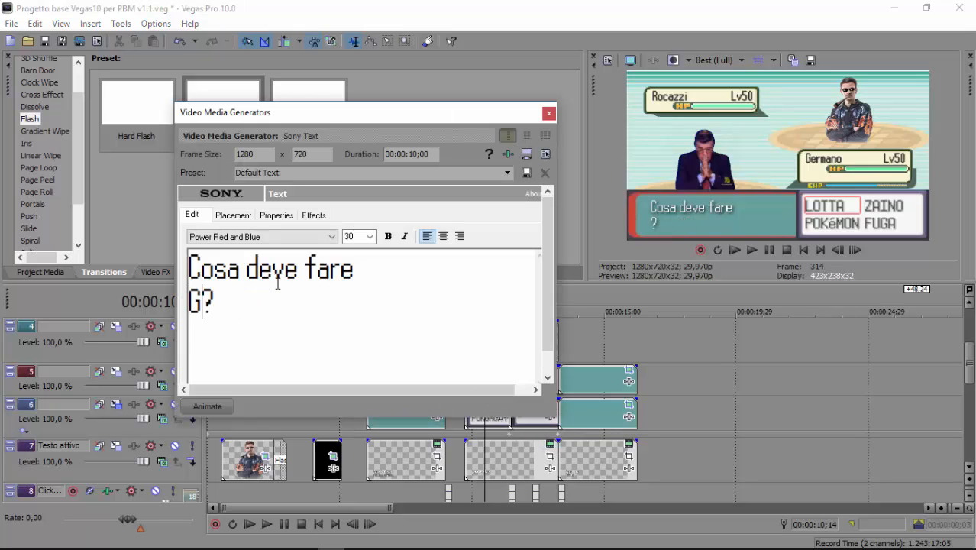
pyautogui.write('ni')
pyautogui.press('BackSpace')
pyautogui.write('o')
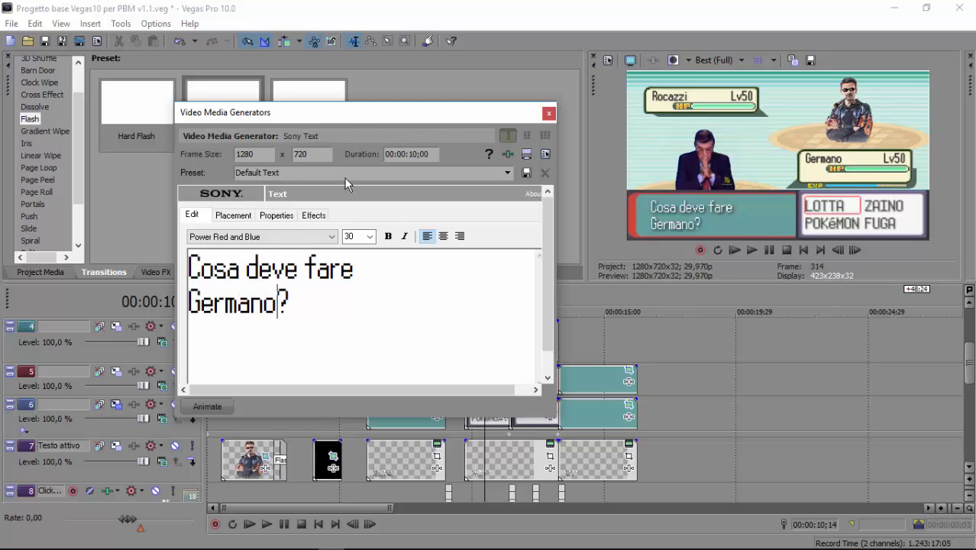
pyautogui.click(548, 113)
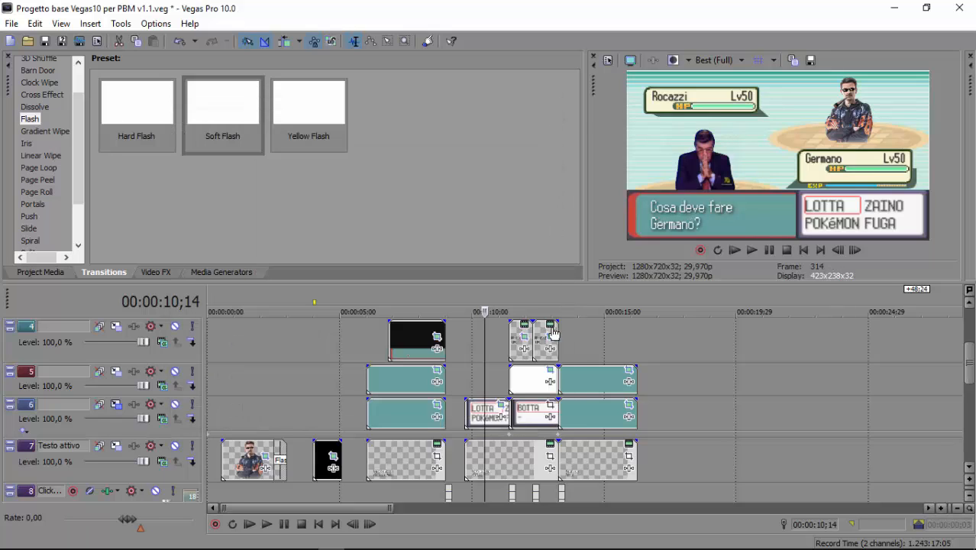
# Play back the battle scene from the "Parte la sfida di" dialogue up to the move selection menu
pyautogui.click(515, 303)
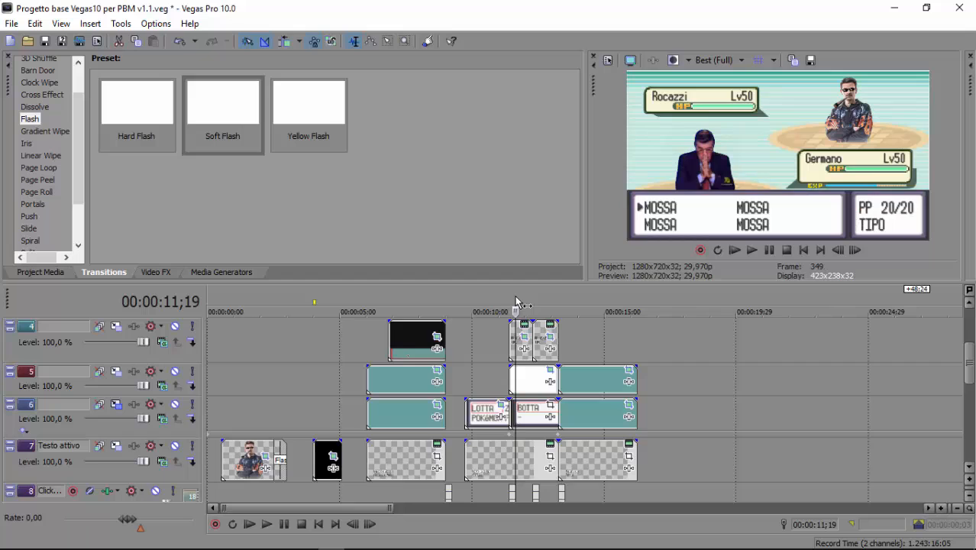
pyautogui.click(509, 304)
pyautogui.click(451, 304)
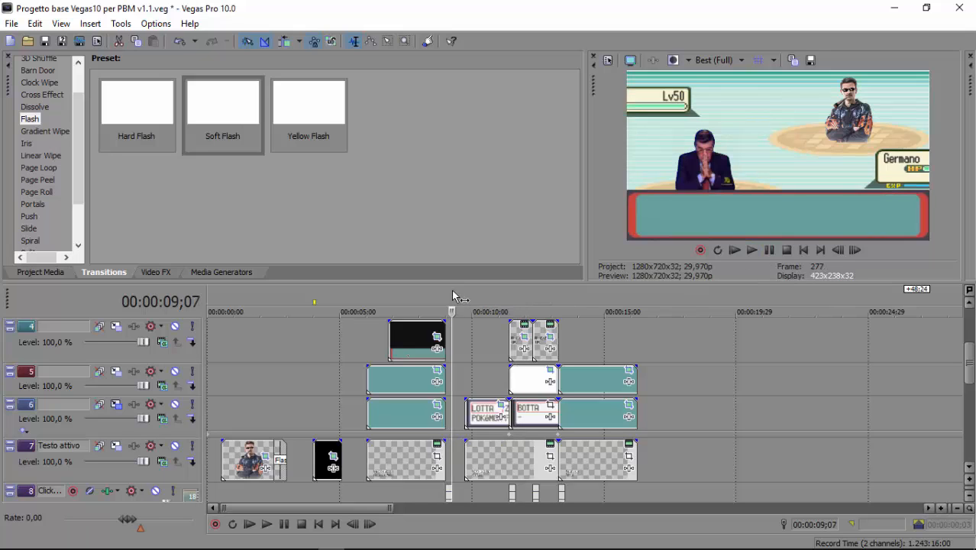
pyautogui.click(416, 295)
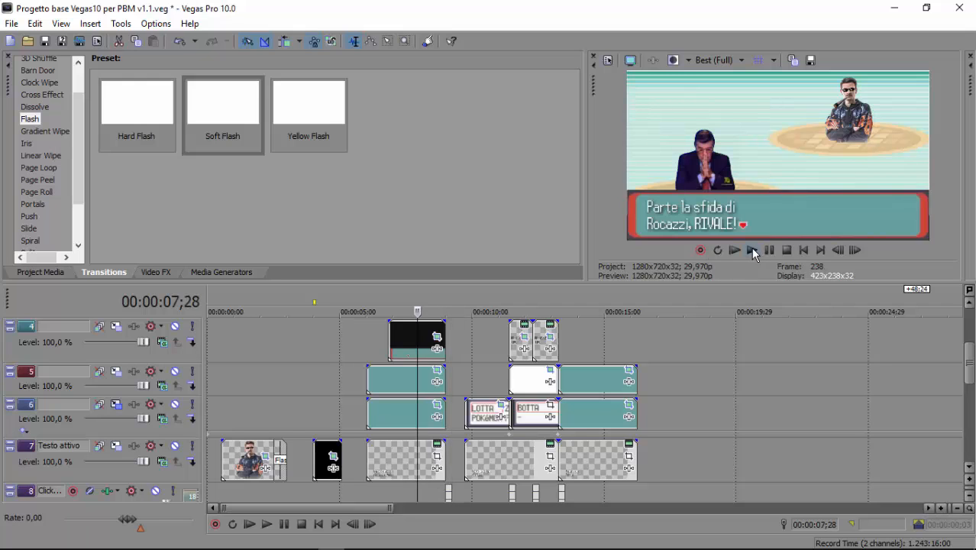
pyautogui.click(751, 250)
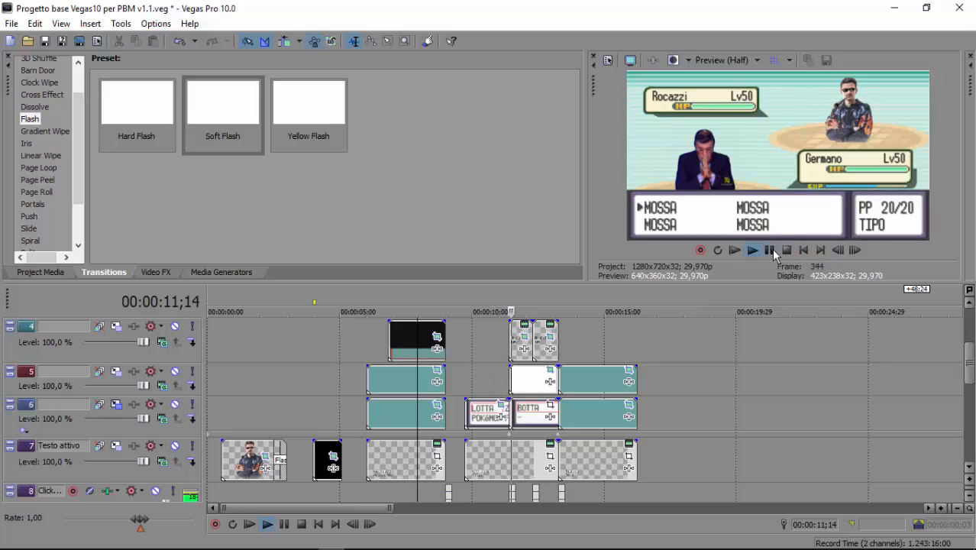
pyautogui.click(771, 251)
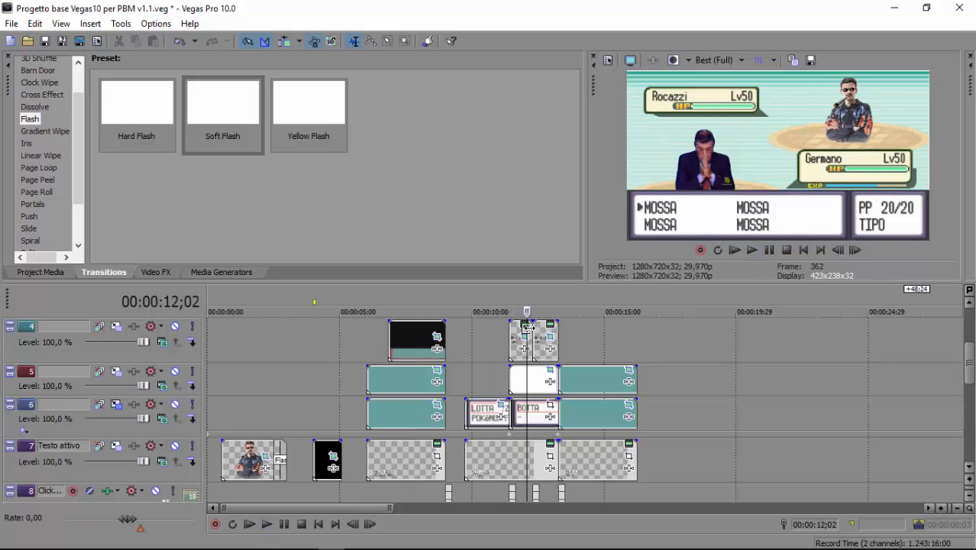
# Rename the first-column moves to "CAMAJA" and "PUNIO" in the move list text clip on track 3
pyautogui.scroll(3, 655, 359)
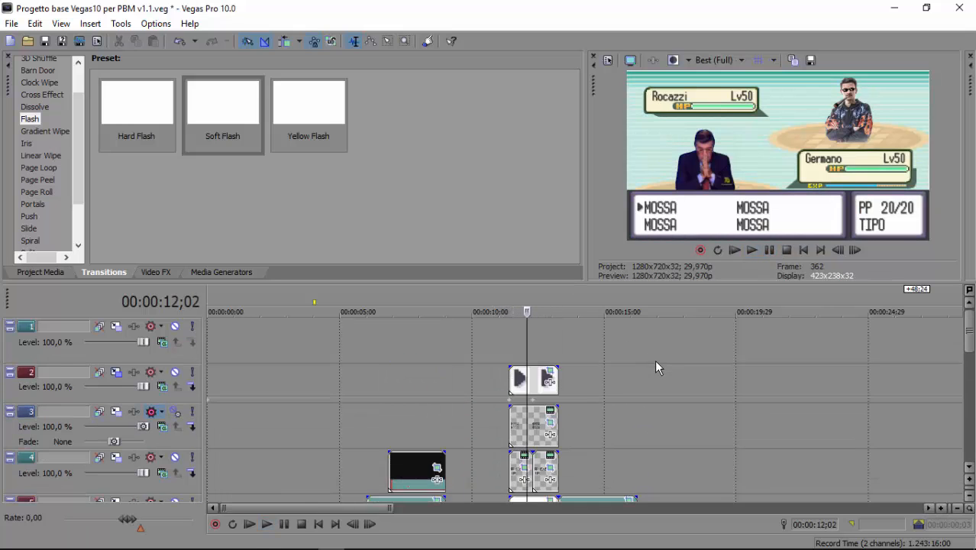
pyautogui.click(551, 413)
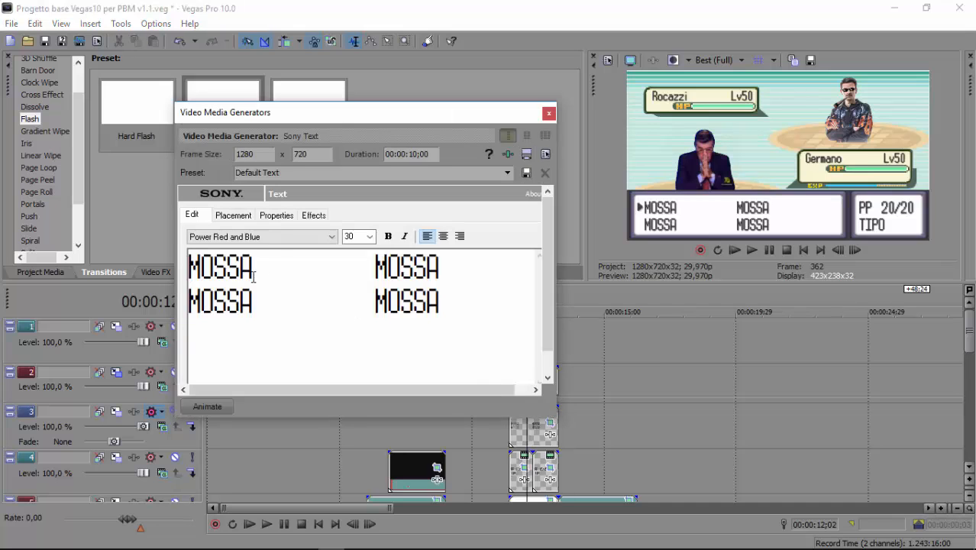
pyautogui.click(253, 267)
pyautogui.press('BackSpace')
pyautogui.press('BackSpace')
pyautogui.press('BackSpace')
pyautogui.press('BackSpace')
pyautogui.press('BackSpace')
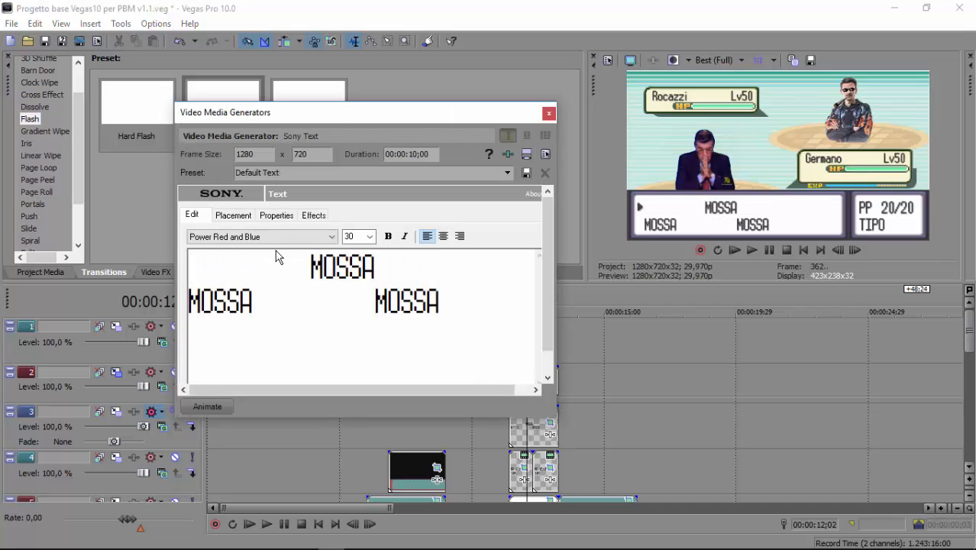
pyautogui.write('CAMAJA')
pyautogui.click(256, 298)
pyautogui.press('BackSpace')
pyautogui.press('BackSpace')
pyautogui.press('BackSpace')
pyautogui.press('BackSpace')
pyautogui.press('BackSpace')
pyautogui.write('PUNIO')
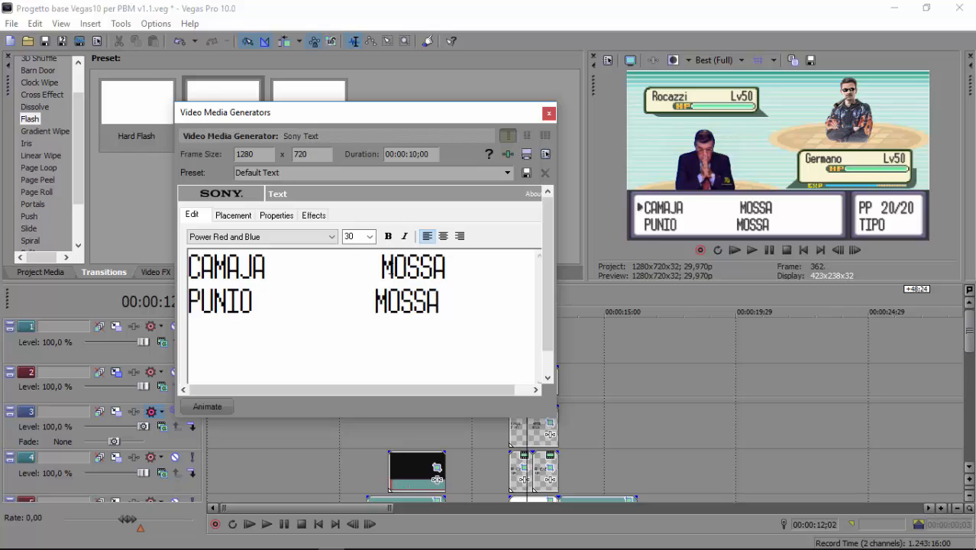
# Rename the second-column moves to "MACHEOH" and "PORCODIO" in the move list text and close the text editor
pyautogui.click(456, 268)
pyautogui.press('BackSpace')
pyautogui.press('BackSpace')
pyautogui.press('BackSpace')
pyautogui.press('BackSpace')
pyautogui.press('BackSpace')
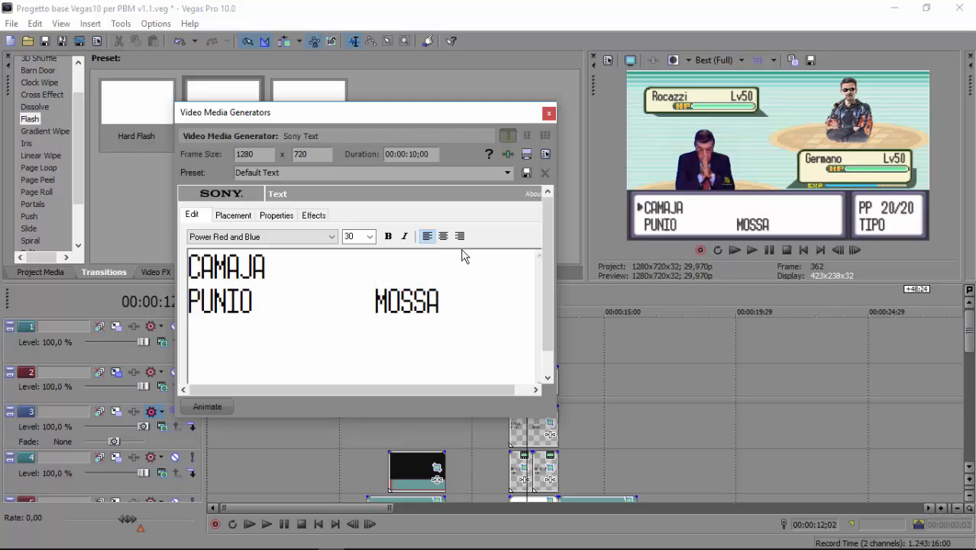
pyautogui.write('MACHEOH')
pyautogui.click(474, 285)
pyautogui.press('BackSpace')
pyautogui.press('BackSpace')
pyautogui.press('BackSpace')
pyautogui.press('BackSpace')
pyautogui.press('BackSpace')
pyautogui.write('PORCODI')
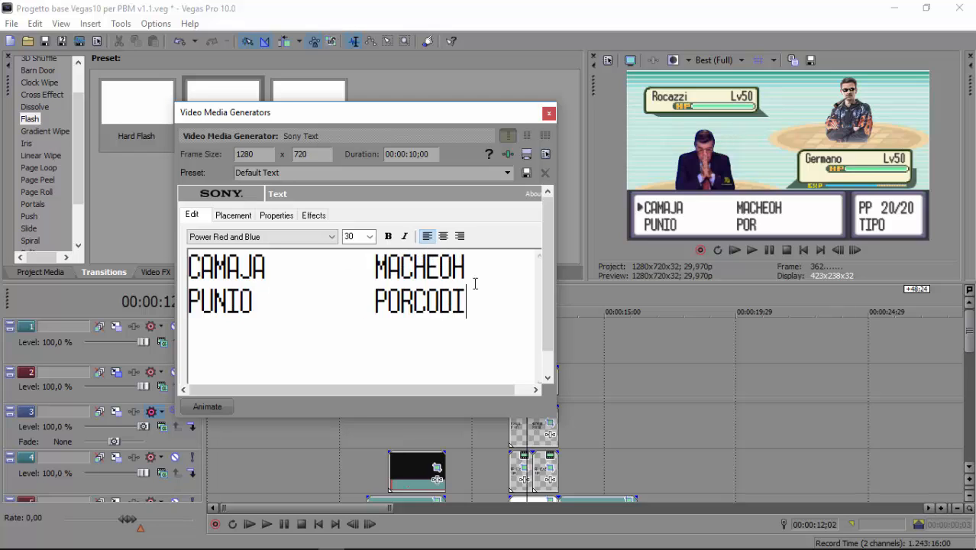
pyautogui.write('O')
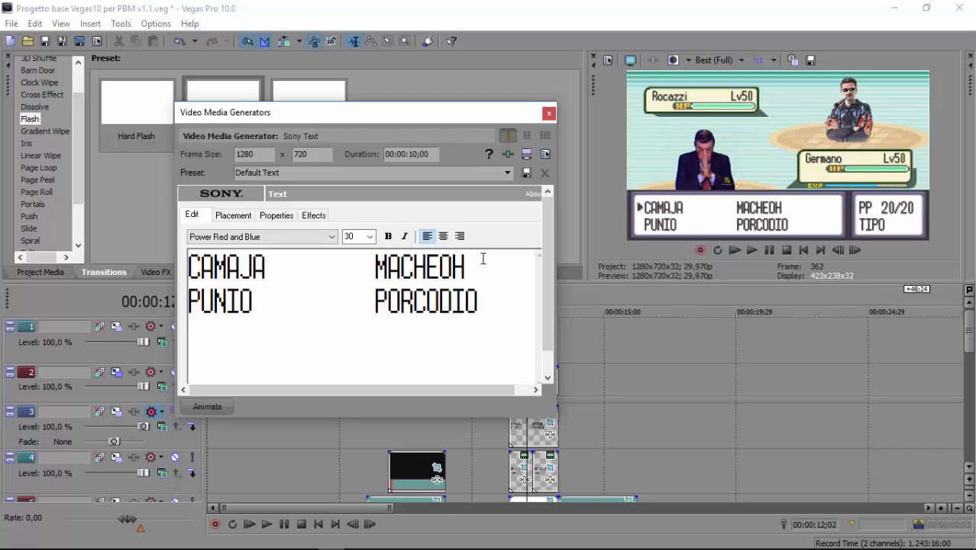
pyautogui.click(549, 113)
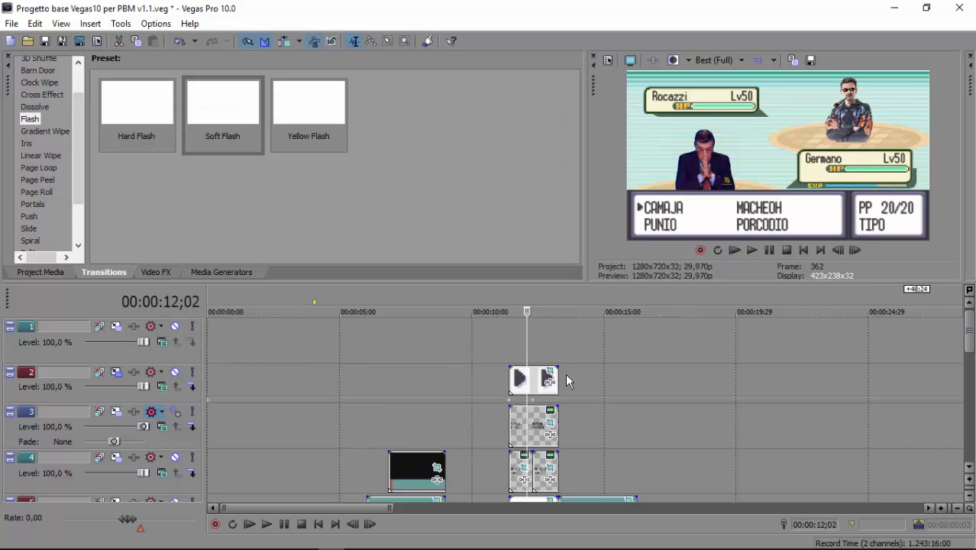
# Replace "TIPO" with "BLASFEMIA" in the first PP text clip on track 4
pyautogui.scroll(-1, 567, 386)
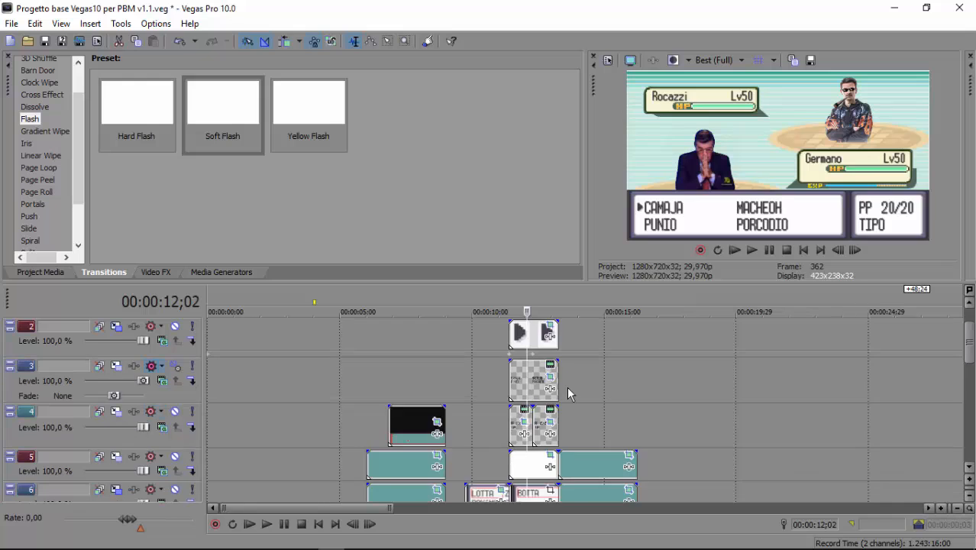
pyautogui.click(525, 413)
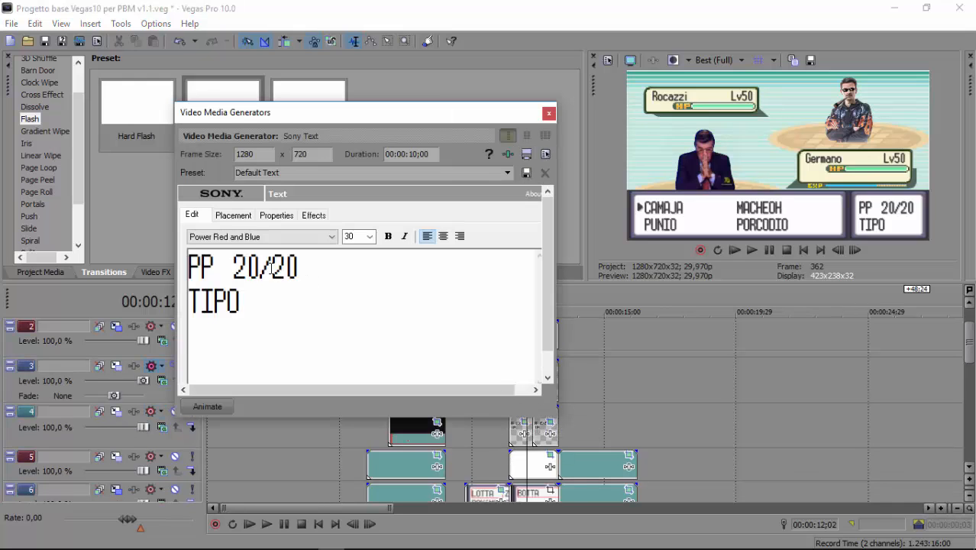
pyautogui.click(270, 303)
pyautogui.press('BackSpace')
pyautogui.press('BackSpace')
pyautogui.press('BackSpace')
pyautogui.press('BackSpace')
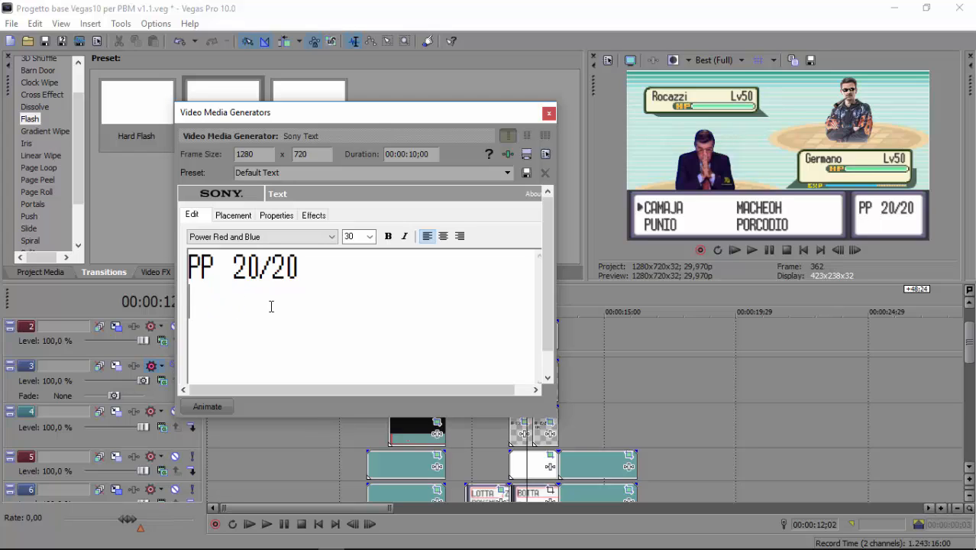
pyautogui.write('BLASFEMIA')
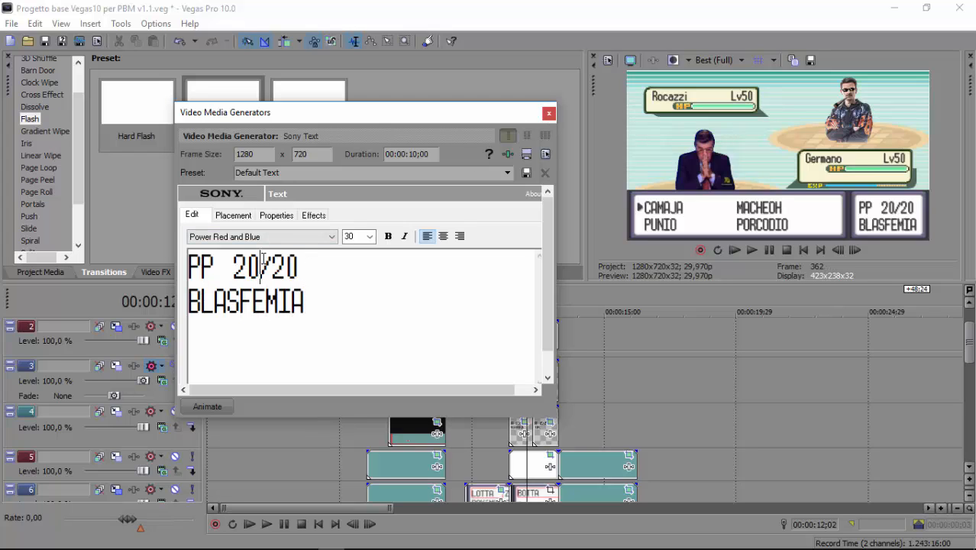
# Set the PP count to "15/15" in the first PP text clip on track 4
pyautogui.click(262, 260)
pyautogui.press('BackSpace')
pyautogui.press('BackSpace')
pyautogui.write('15')
pyautogui.click(301, 268)
pyautogui.press('BackSpace')
pyautogui.press('BackSpace')
pyautogui.write('15')
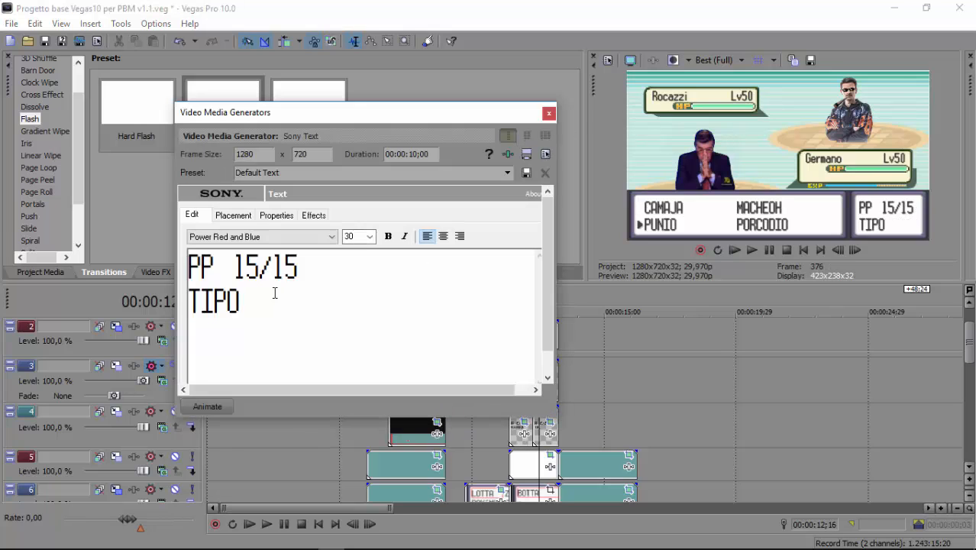
# Change the second PP text clip on track 4 to "PP 25/25" with the type "LOTTA", and close the text editor
pyautogui.press('BackSpace')
pyautogui.press('BackSpace')
pyautogui.press('BackSpace')
pyautogui.press('BackSpace')
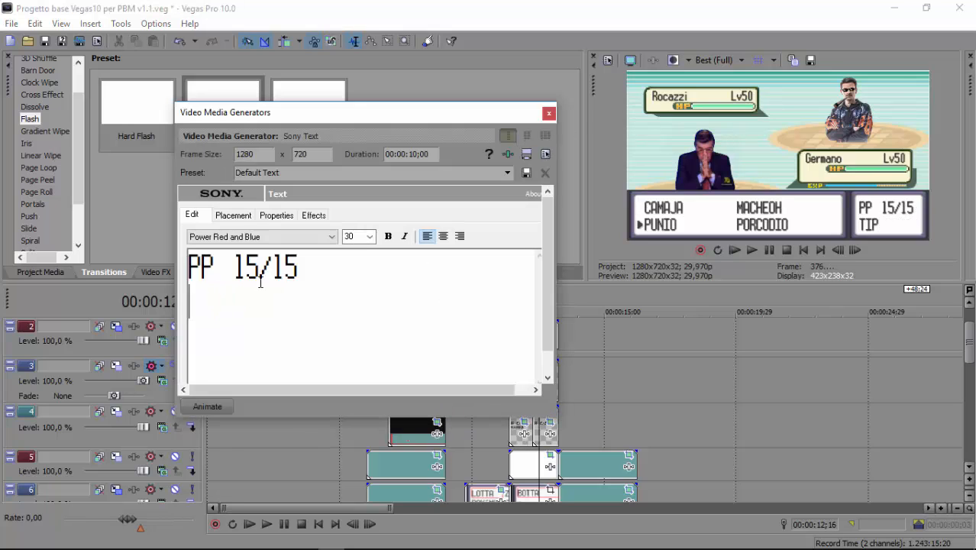
pyautogui.write('LOTTA')
pyautogui.click(262, 266)
pyautogui.press('BackSpace')
pyautogui.press('BackSpace')
pyautogui.write('25')
pyautogui.click(287, 264)
pyautogui.press('BackSpace')
pyautogui.write('2')
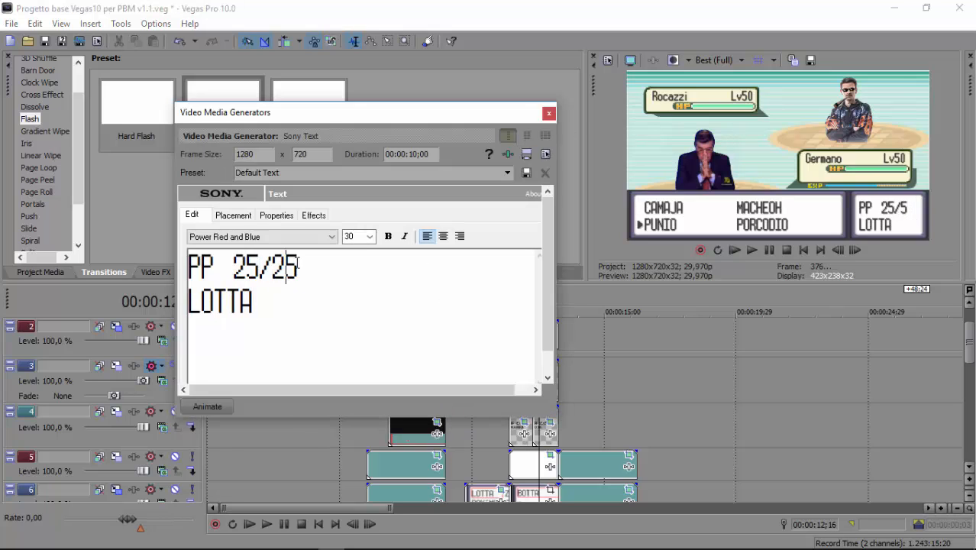
pyautogui.click(548, 113)
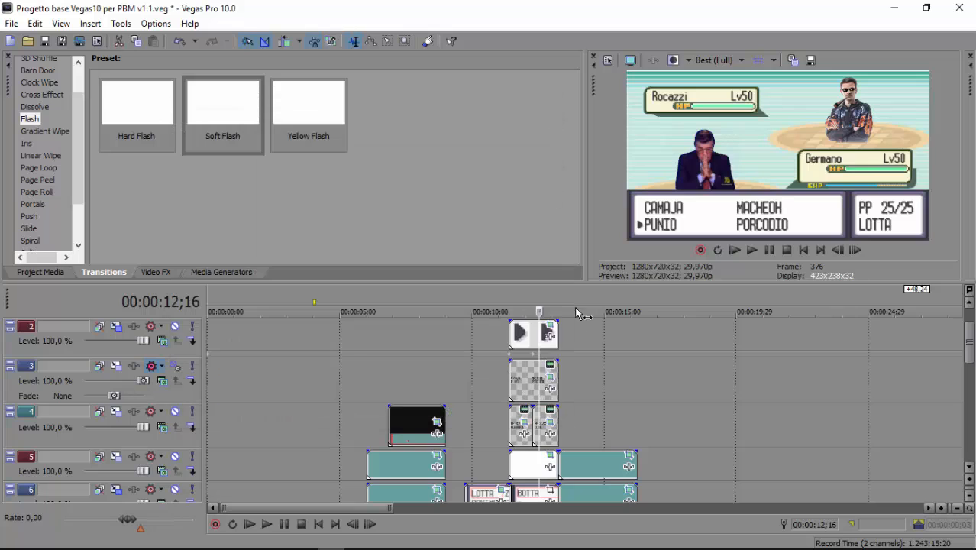
# Examine how the selection arrow's track motion keyframes on track 2 line up with the two PP text clips
pyautogui.click(517, 305)
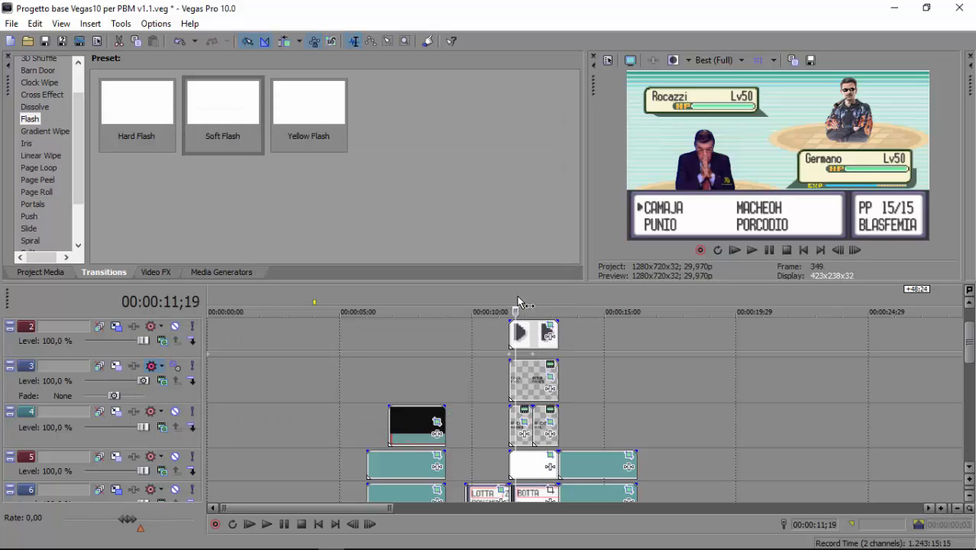
pyautogui.click(532, 304)
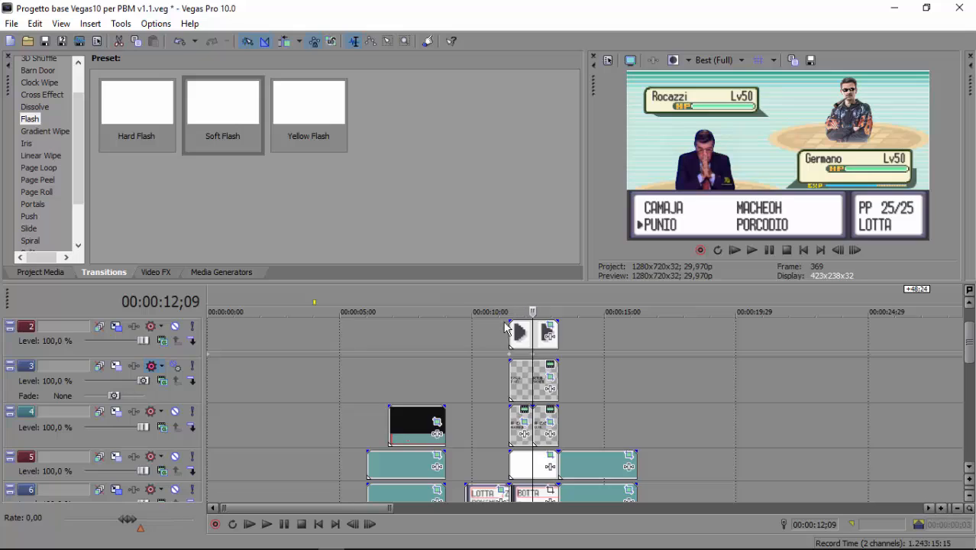
pyautogui.click(522, 308)
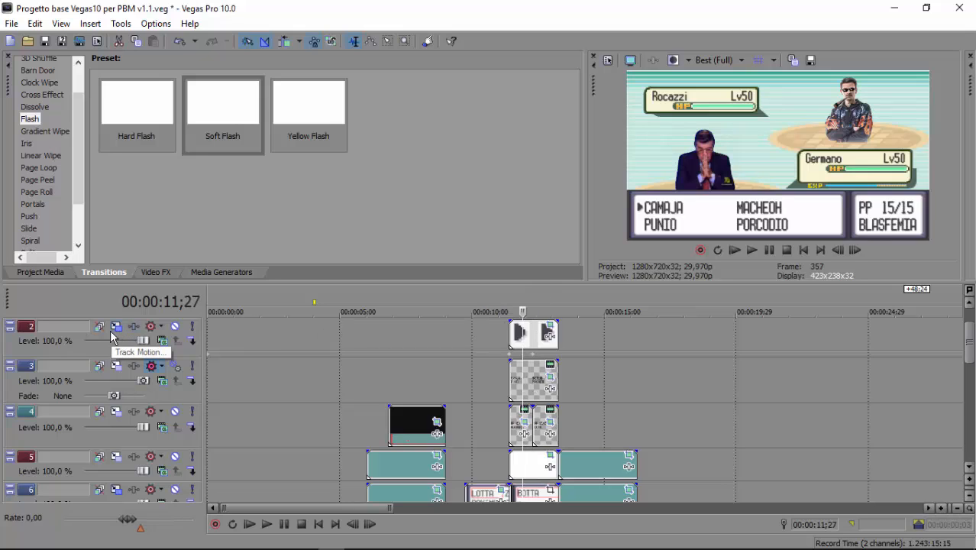
pyautogui.click(116, 328)
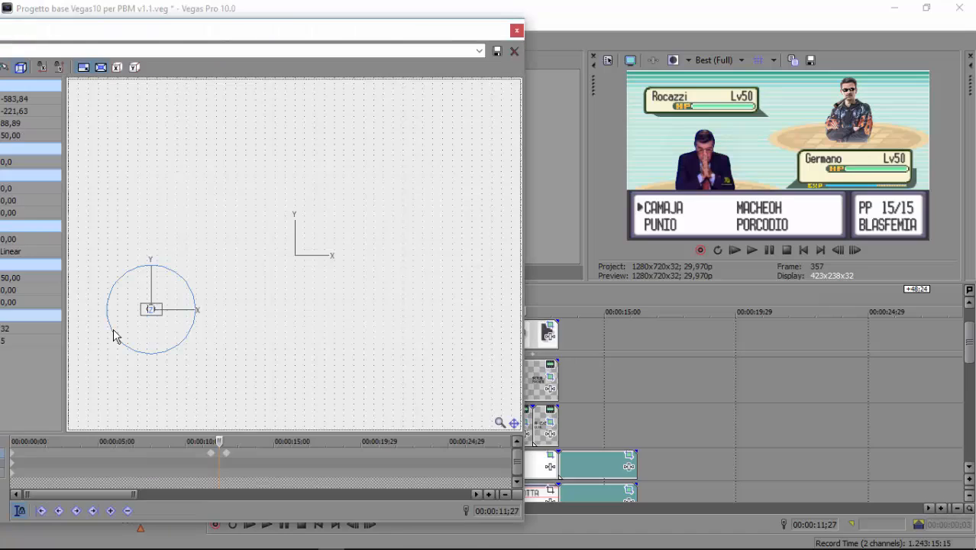
pyautogui.click(213, 454)
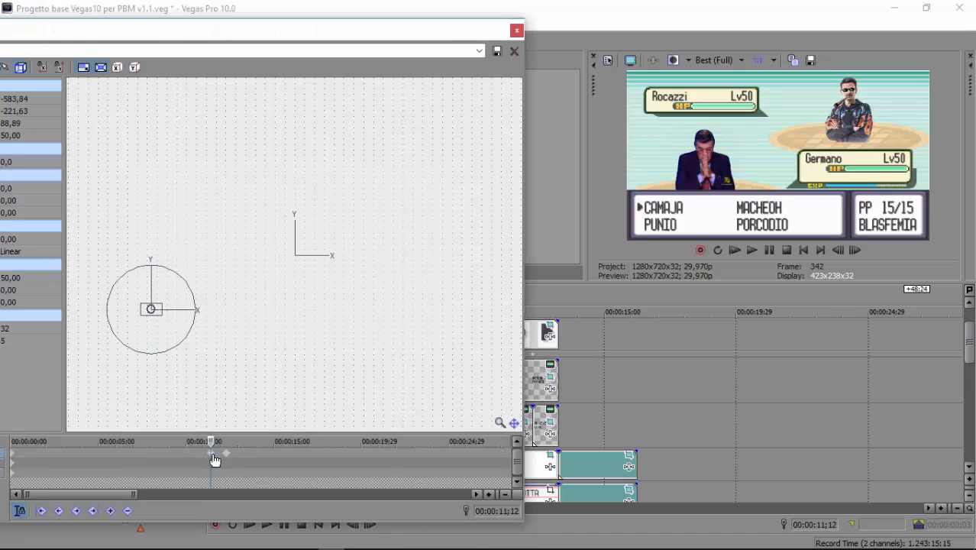
pyautogui.click(227, 454)
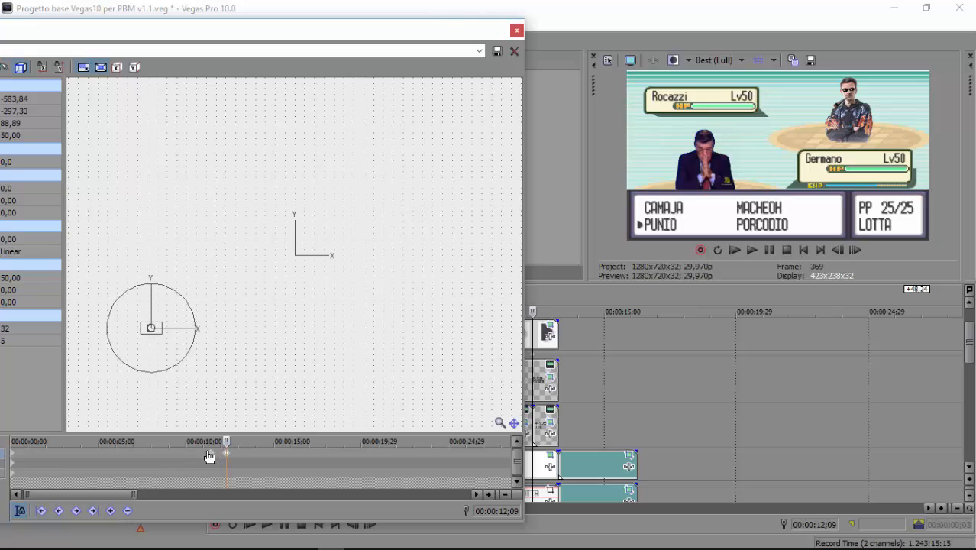
pyautogui.click(209, 454)
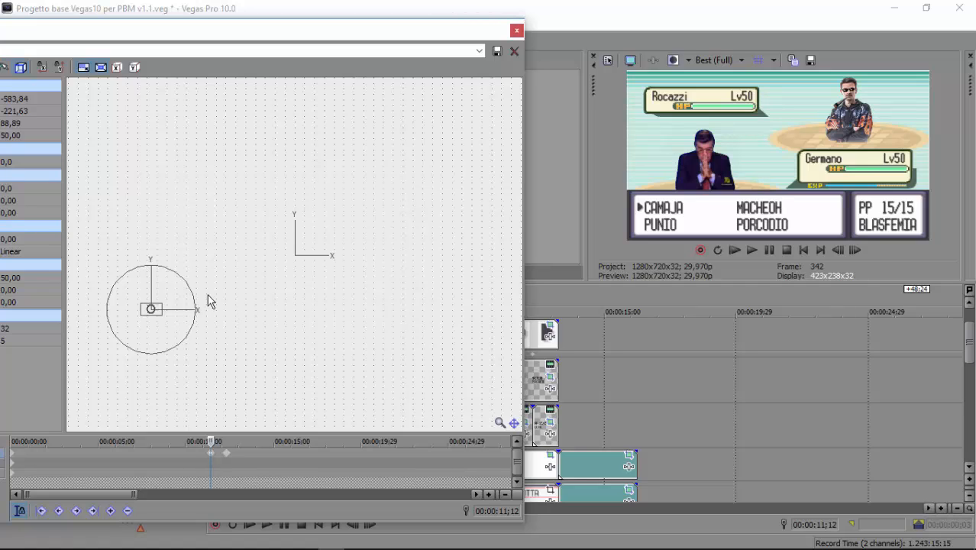
pyautogui.click(517, 31)
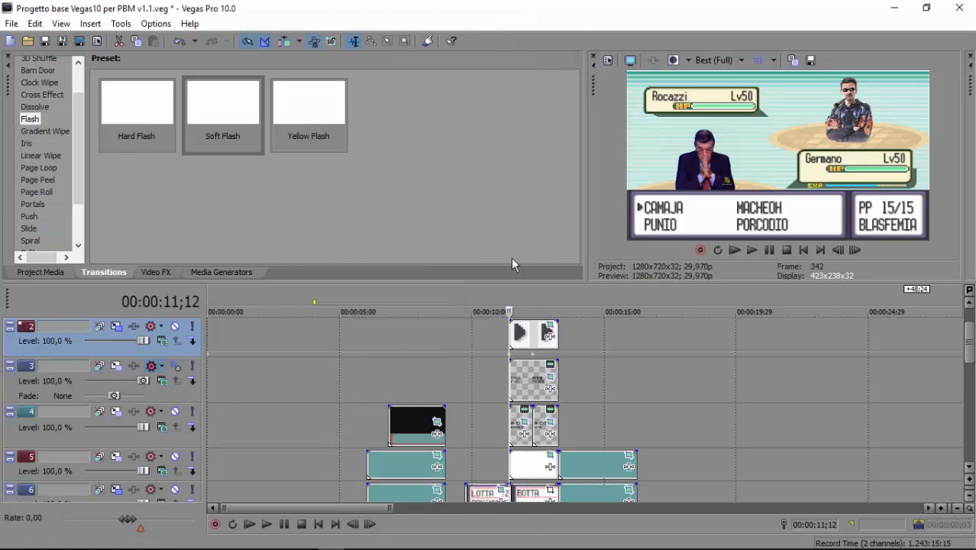
# Replace "Sample" with "Germano" in the "Sample usa MOSSA!" text clip on track 7
pyautogui.click(558, 305)
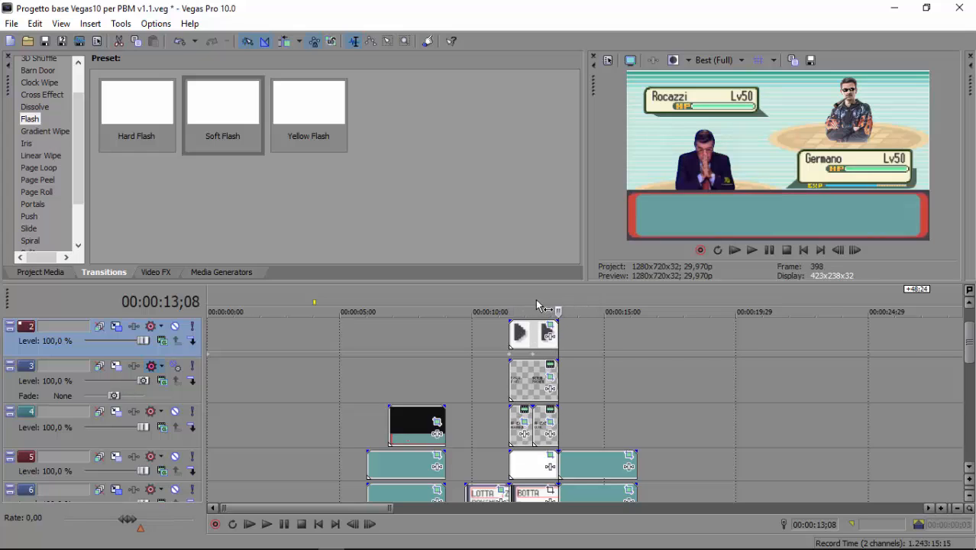
pyautogui.click(615, 306)
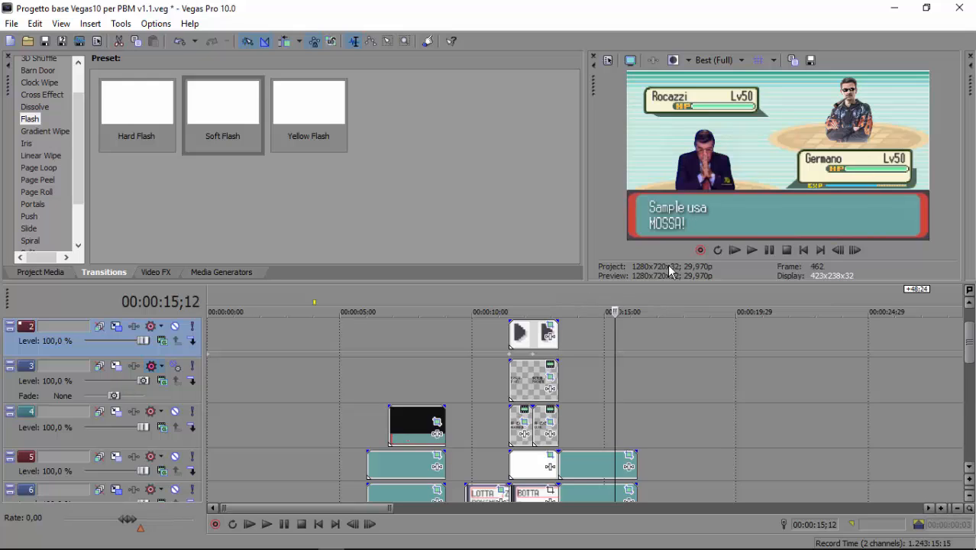
pyautogui.scroll(-2, 681, 435)
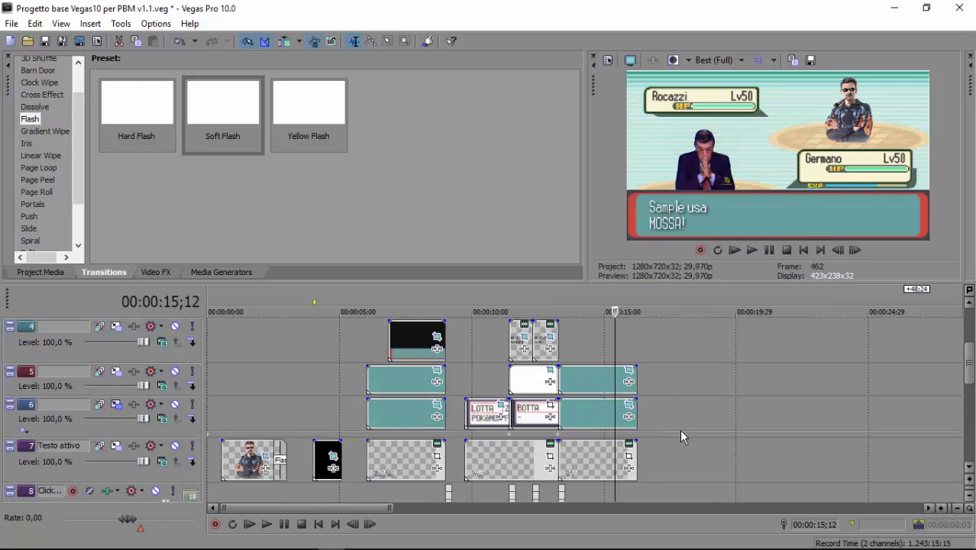
pyautogui.click(546, 306)
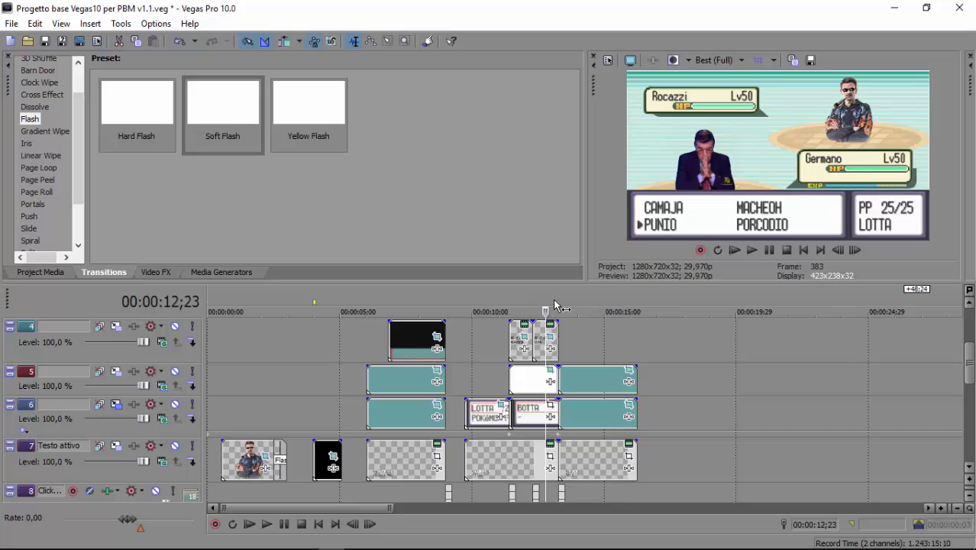
pyautogui.click(593, 304)
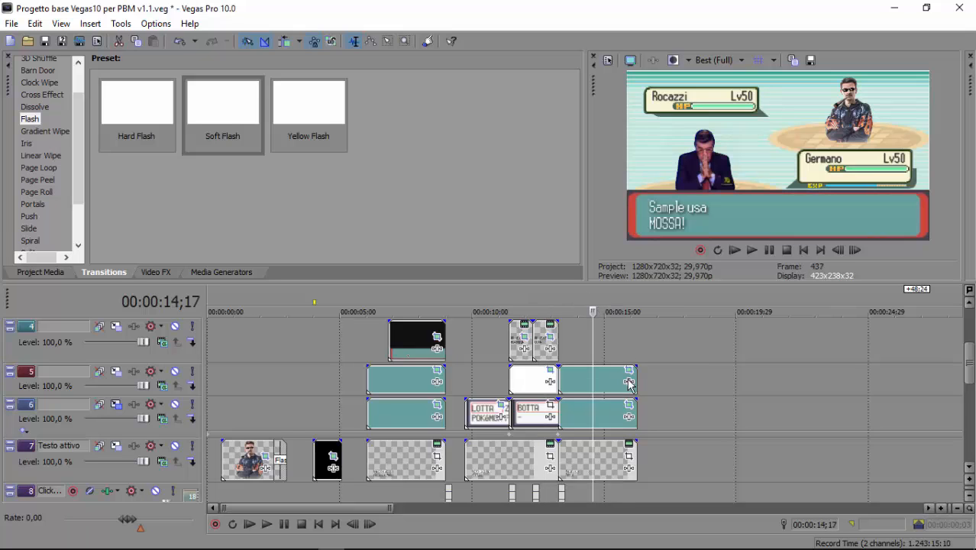
pyautogui.click(628, 447)
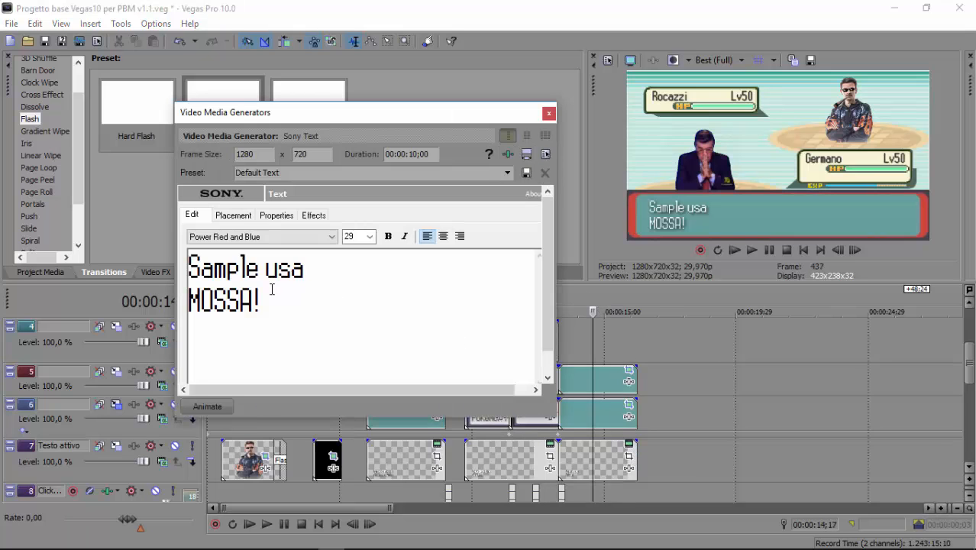
pyautogui.press('BackSpace')
pyautogui.press('BackSpace')
pyautogui.press('BackSpace')
pyautogui.press('BackSpace')
pyautogui.press('BackSpace')
pyautogui.press('BackSpace')
pyautogui.write('g')
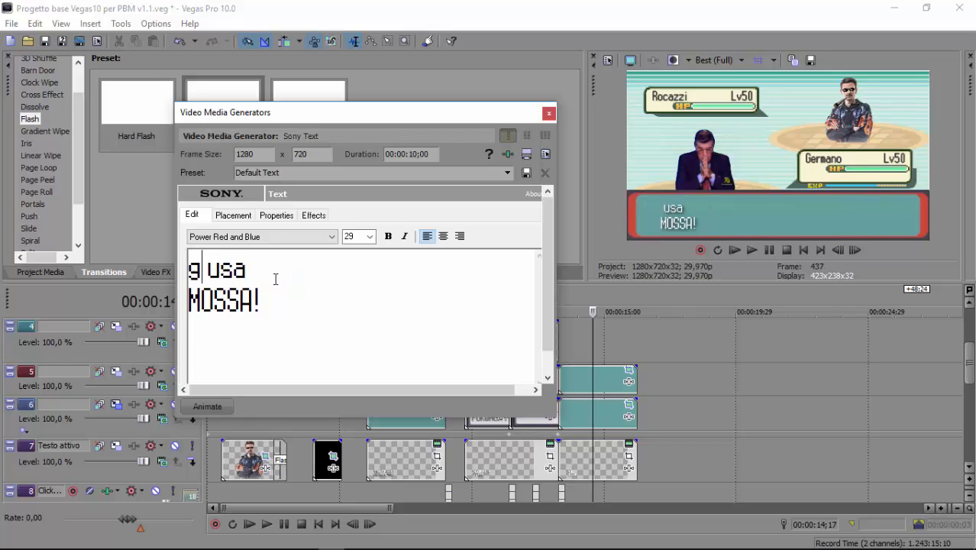
pyautogui.press('BackSpace')
pyautogui.write('Germano')
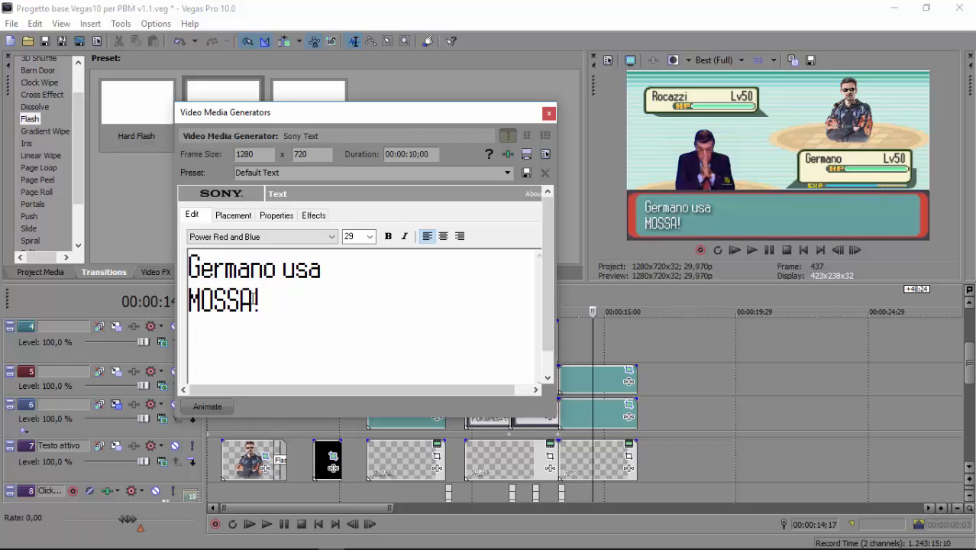
# Complete the attack dialogue text so it reads "Germano Mosconi usa PUNIO!"
pyautogui.moveTo(253, 301); pyautogui.dragTo(184, 302)
pyautogui.write('PUNIO!')
pyautogui.click(284, 268)
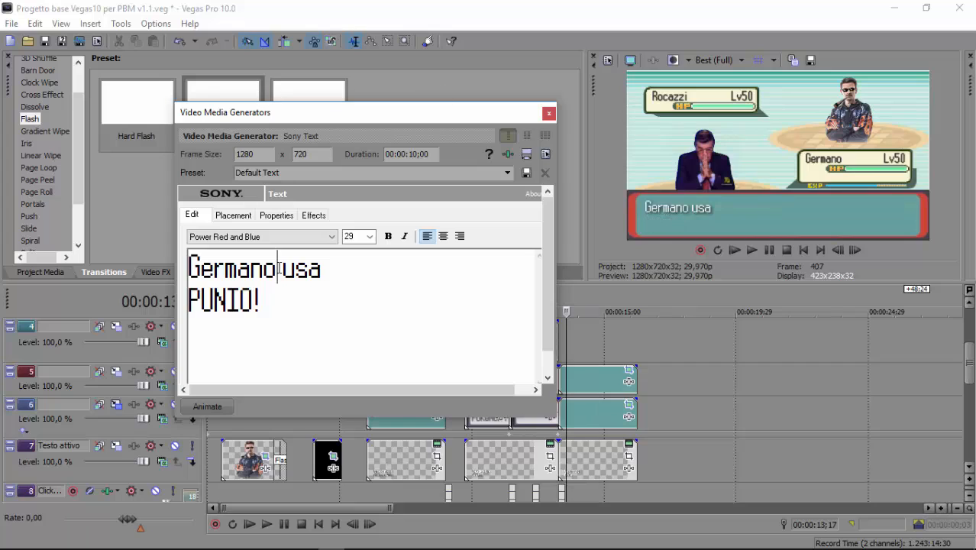
pyautogui.write('Mosconi')
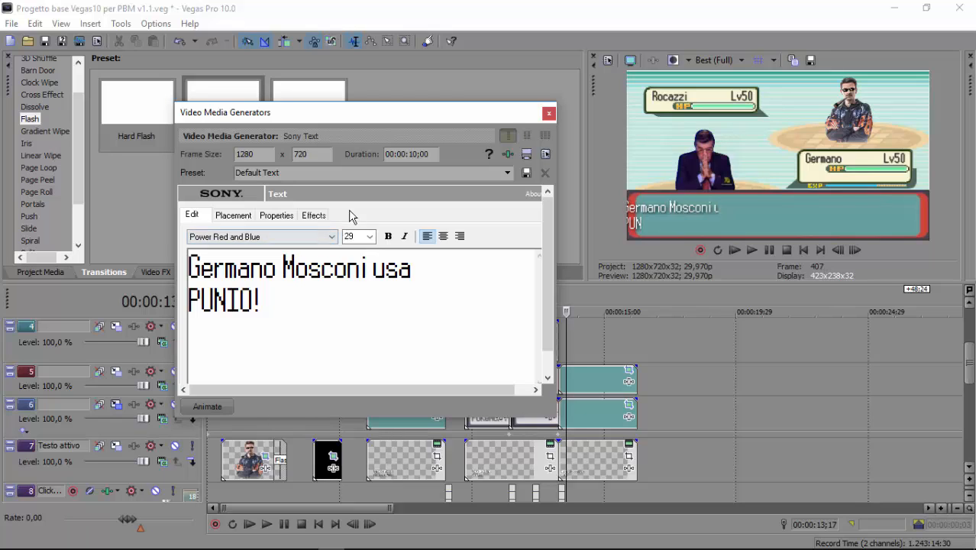
# Shift the attack dialogue text's placement to X -0,528 and Y 0,702, and close the text editor
pyautogui.click(233, 216)
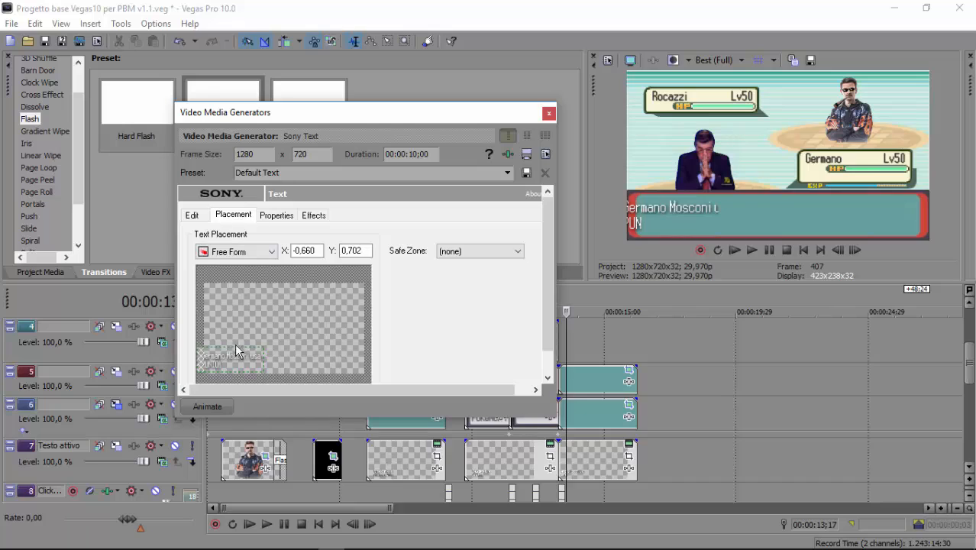
pyautogui.moveTo(236, 357); pyautogui.dragTo(239, 356)
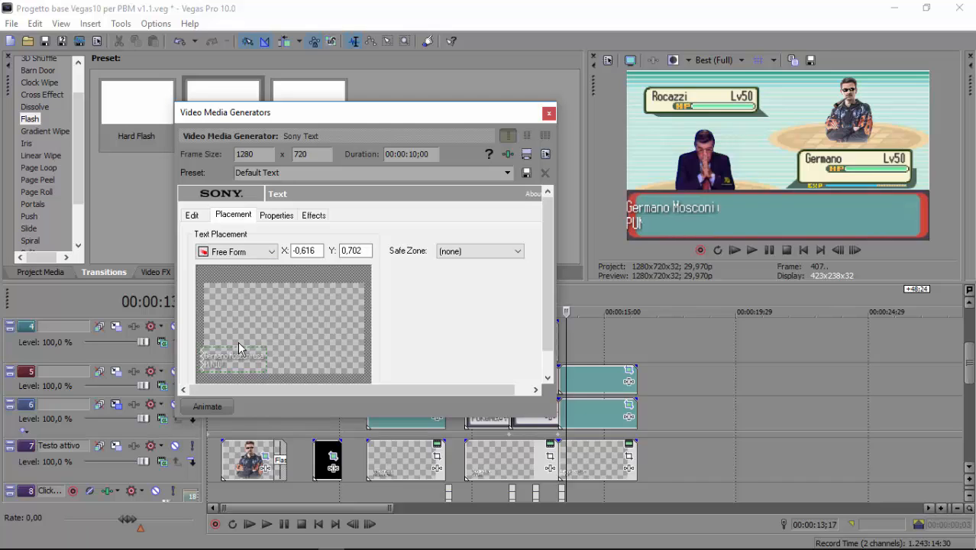
pyautogui.press('Right')
pyautogui.press('Right')
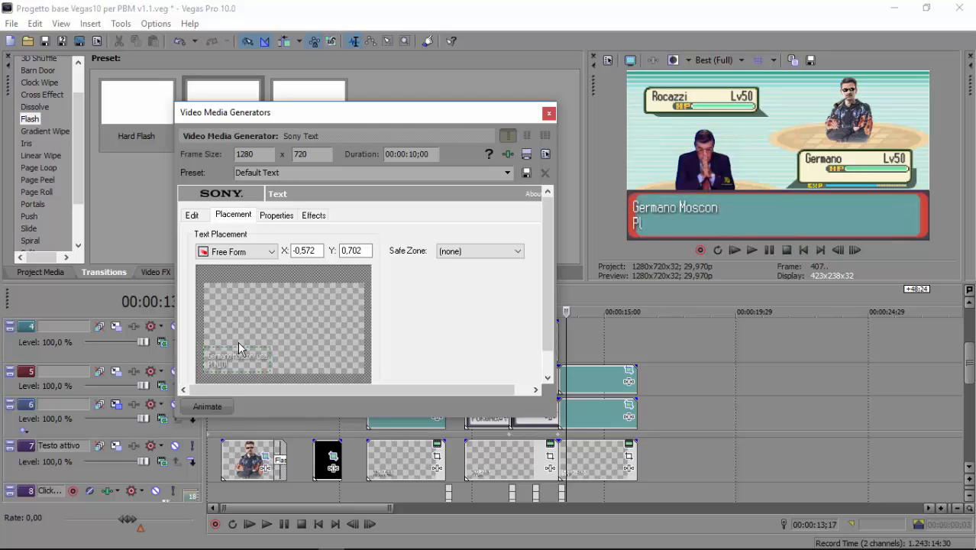
pyautogui.press('Right')
pyautogui.press('Right')
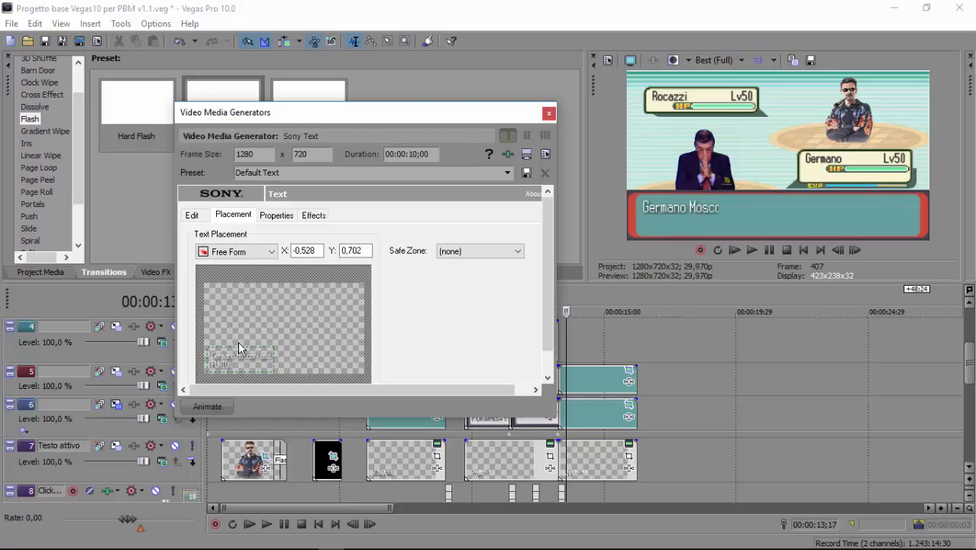
pyautogui.click(547, 114)
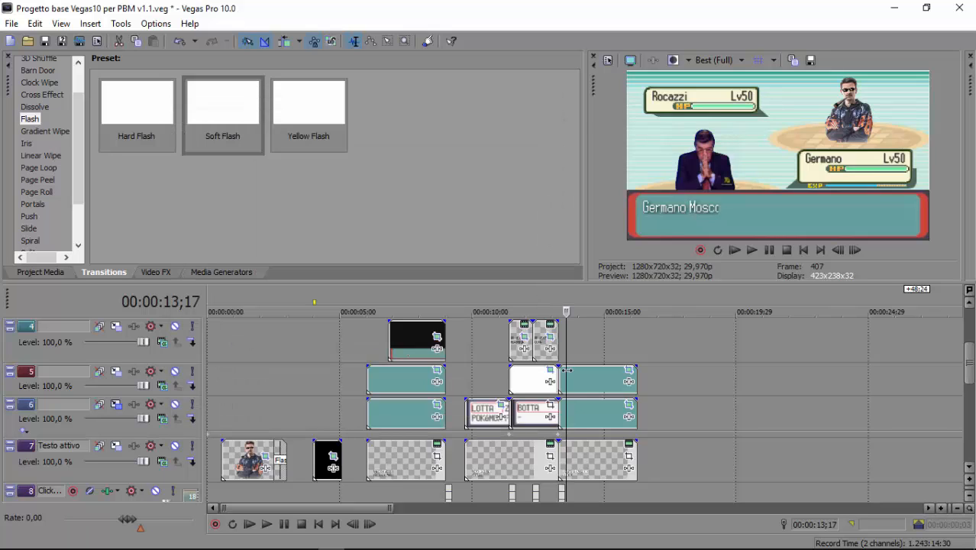
# Check the pan/crop keyframes of the last teal cover clip on track 5 against the dialogue's text reveal
pyautogui.click(628, 371)
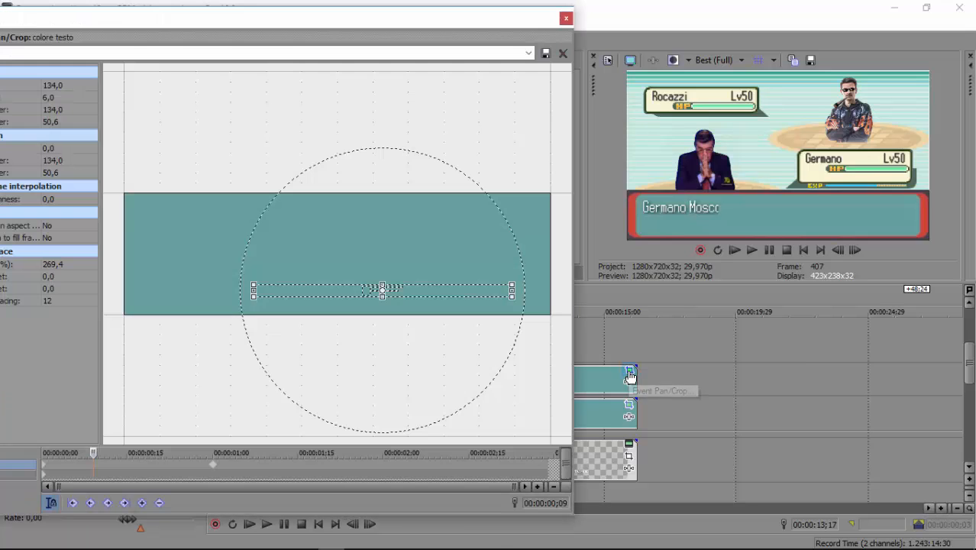
pyautogui.moveTo(91, 453); pyautogui.dragTo(88, 453)
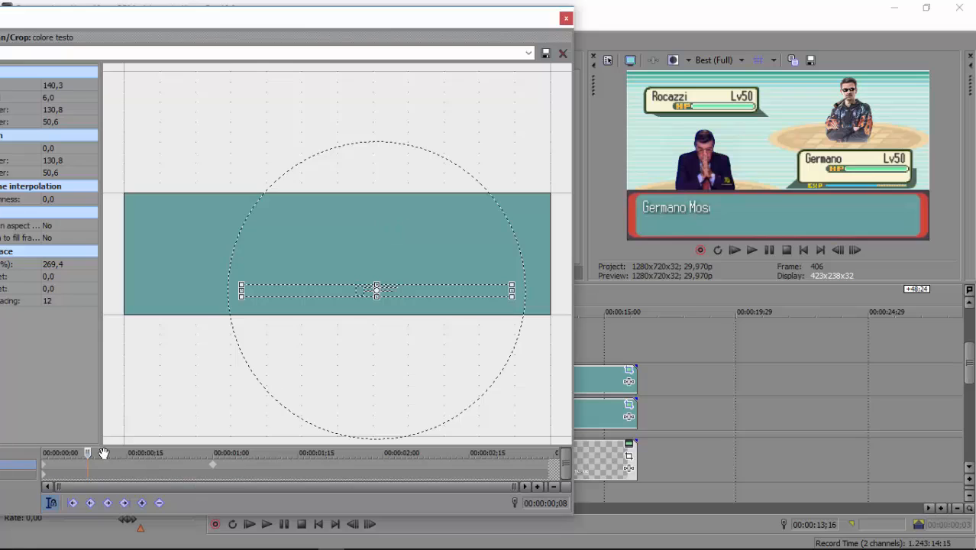
pyautogui.click(214, 468)
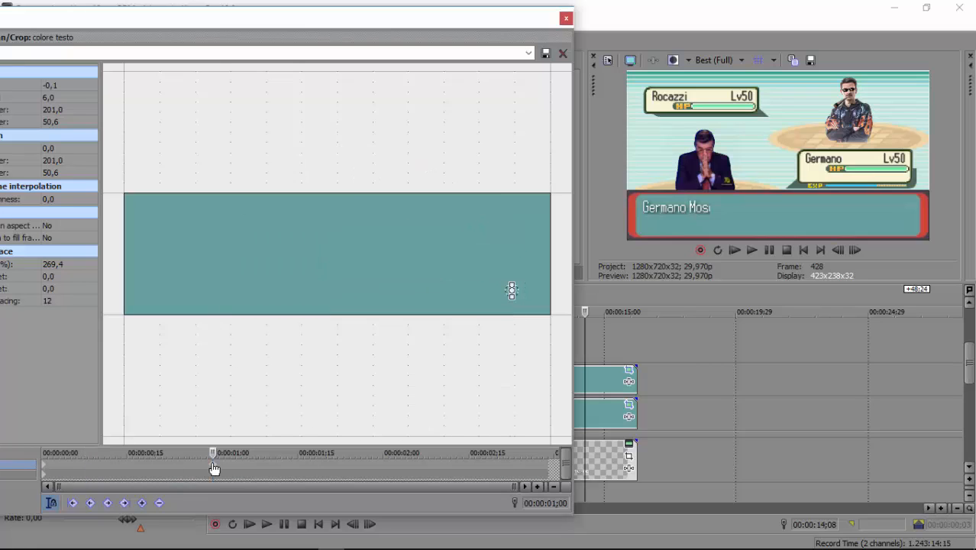
pyautogui.click(565, 17)
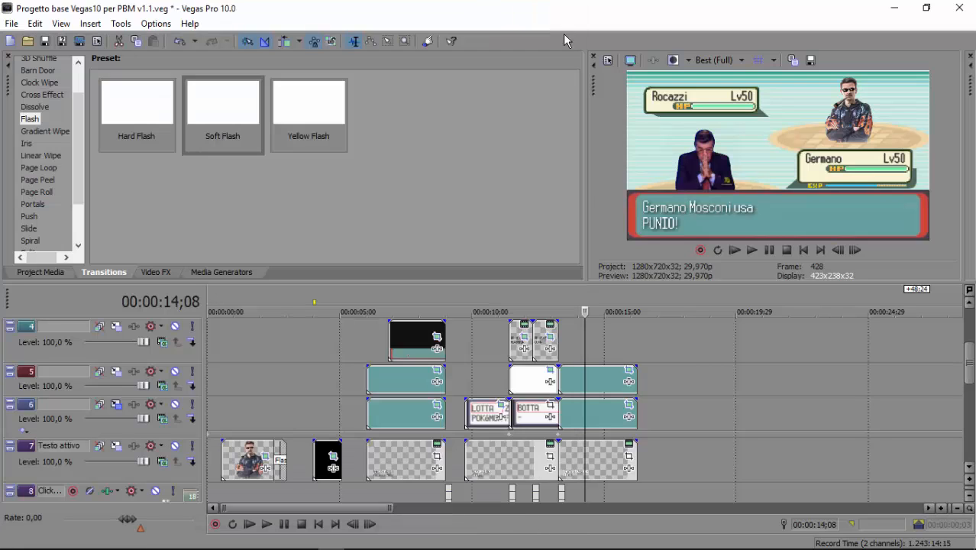
# Move the 00:00:00;09 pan/crop keyframe of the last teal cover clip on track 6 to 00:00:00;14
pyautogui.click(628, 405)
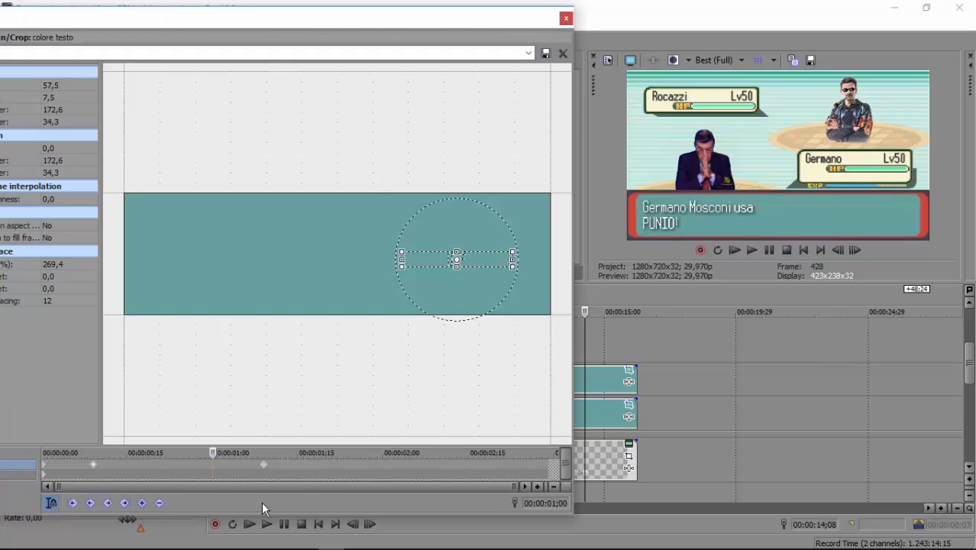
pyautogui.click(97, 469)
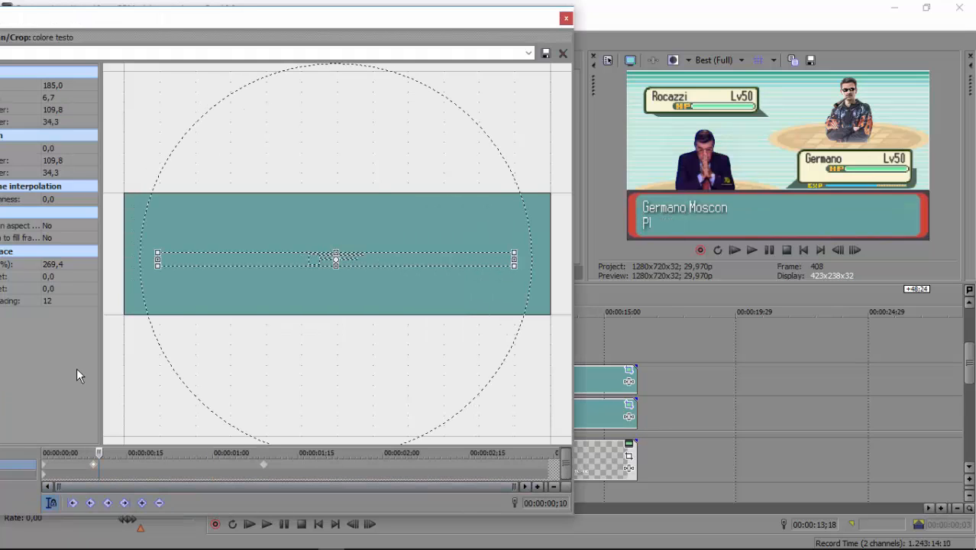
pyautogui.press('Right')
pyautogui.press('Right')
pyautogui.press('Right')
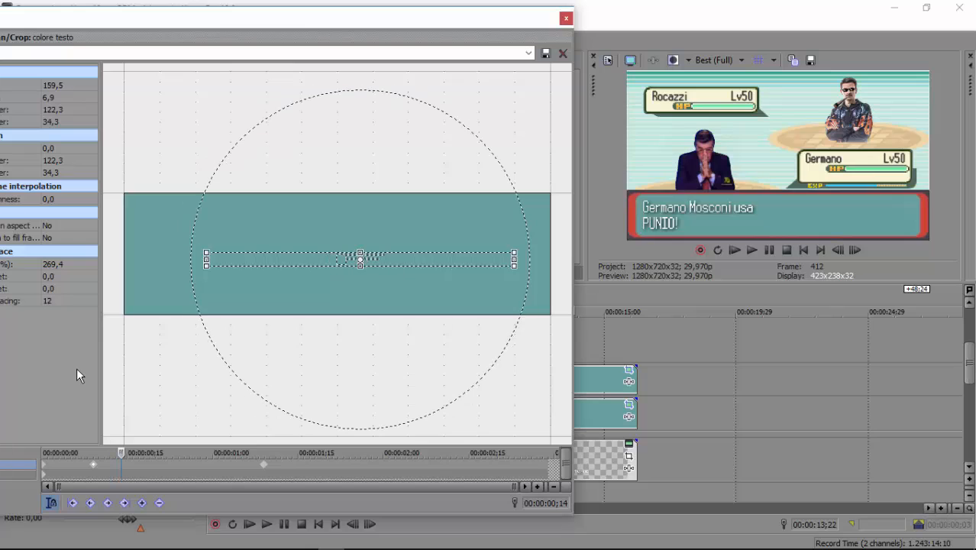
pyautogui.moveTo(92, 464); pyautogui.dragTo(121, 464)
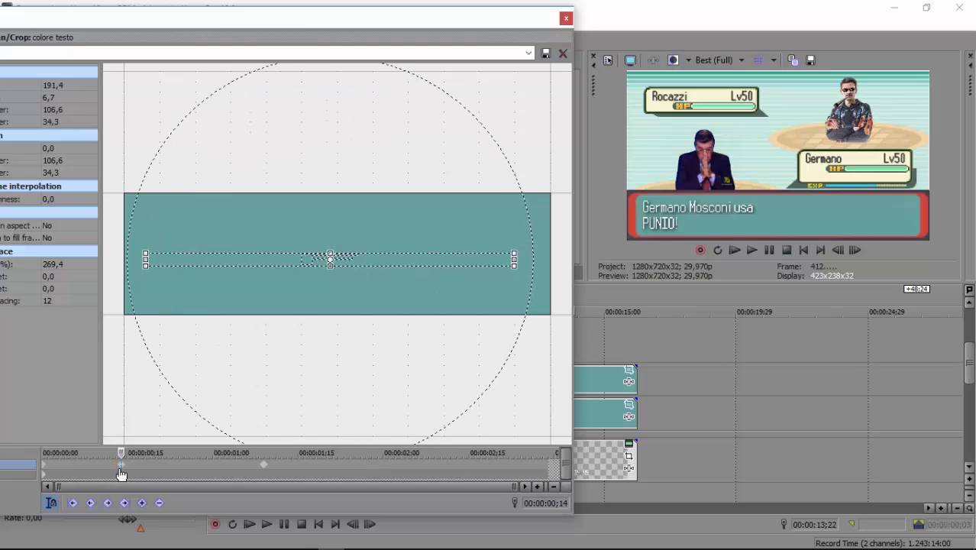
# Move the 00:00:01;09 pan/crop keyframe of the last teal cover clip on track 6 to 00:00:01;14 and close the pan/crop window
pyautogui.click(265, 470)
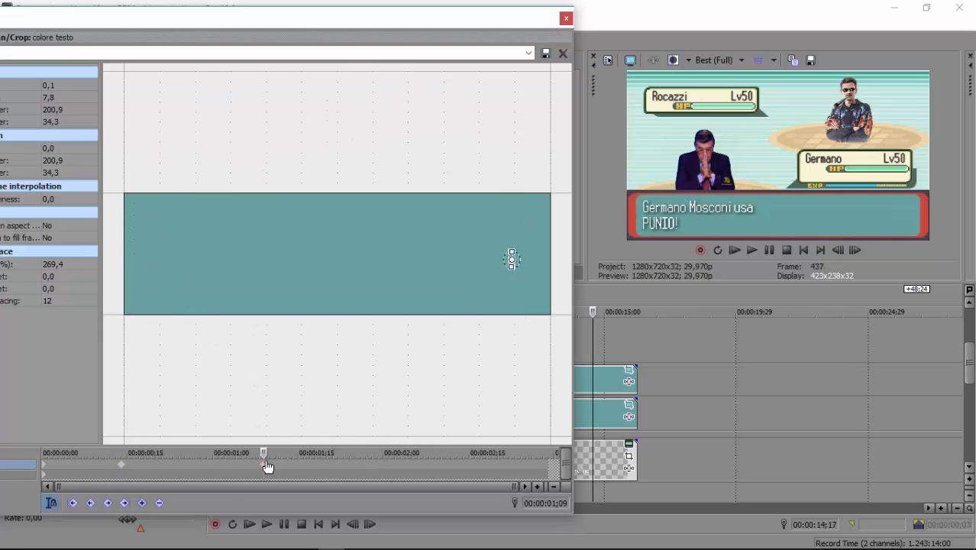
pyautogui.press('Right')
pyautogui.press('Right')
pyautogui.press('Right')
pyautogui.press('Right')
pyautogui.press('Right')
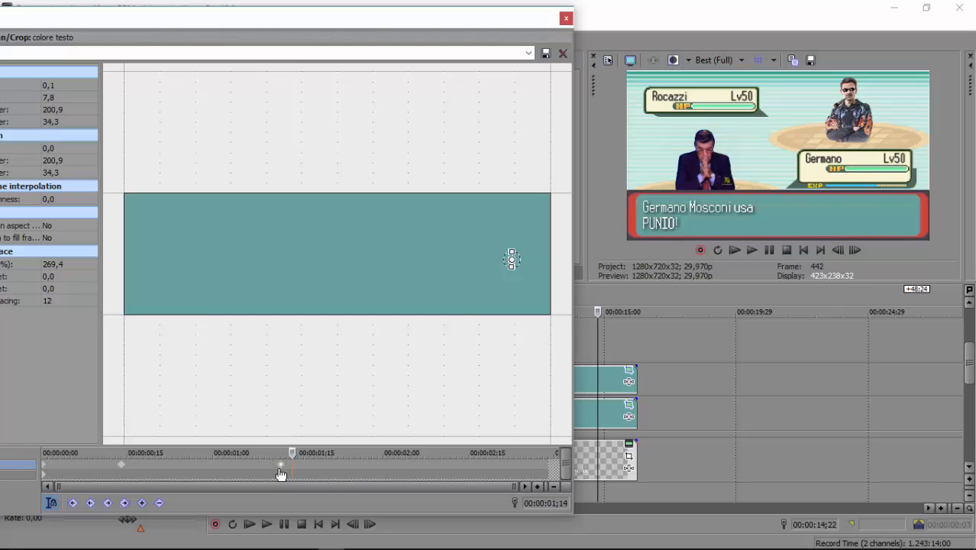
pyautogui.click(567, 18)
# Insert the Colpo Efficacia 1x.wav hit sound on track 8 at 00:00:15;16
pyautogui.click(619, 309)
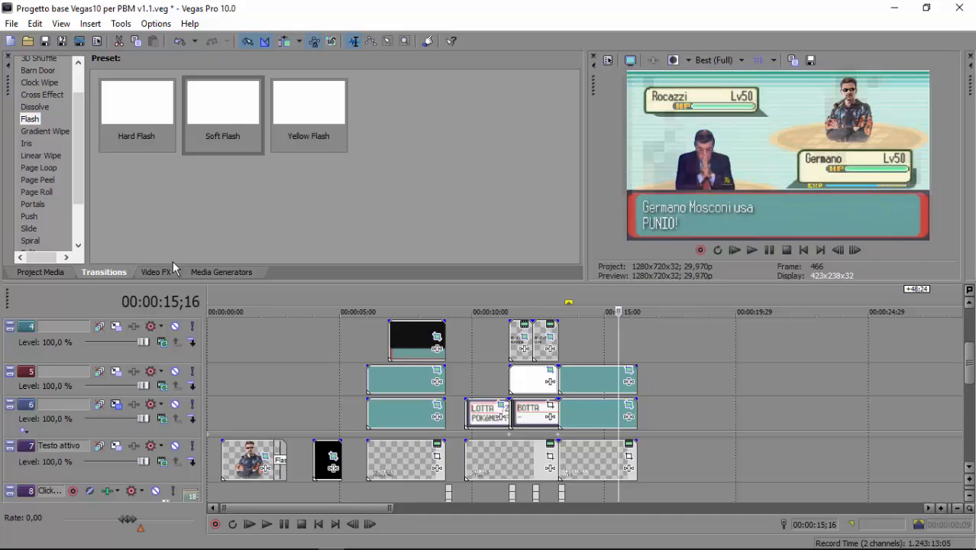
pyautogui.click(46, 272)
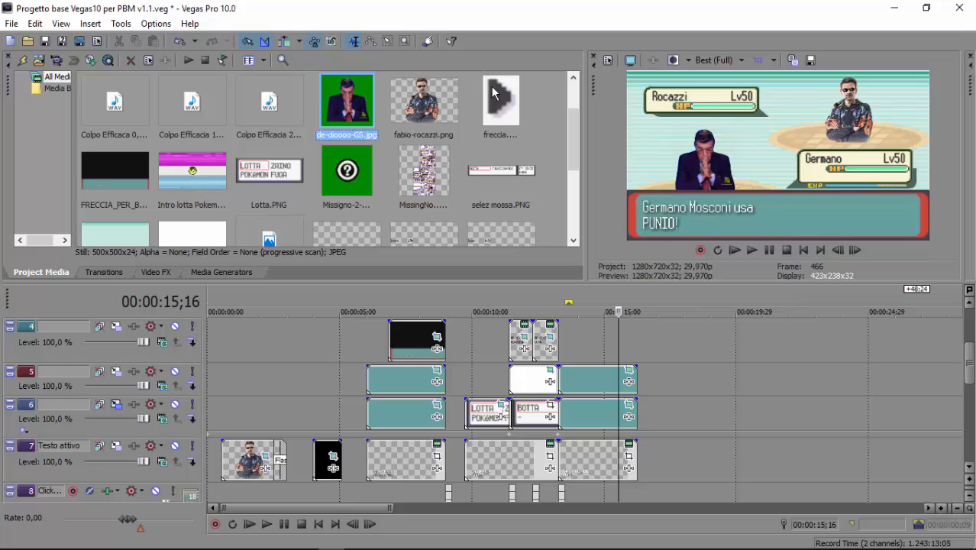
pyautogui.moveTo(174, 111)
pyautogui.mouseDown()
pyautogui.moveTo(204, 118)
pyautogui.moveTo(601, 424)
pyautogui.moveTo(633, 495)
pyautogui.moveTo(645, 463)
pyautogui.mouseUp()
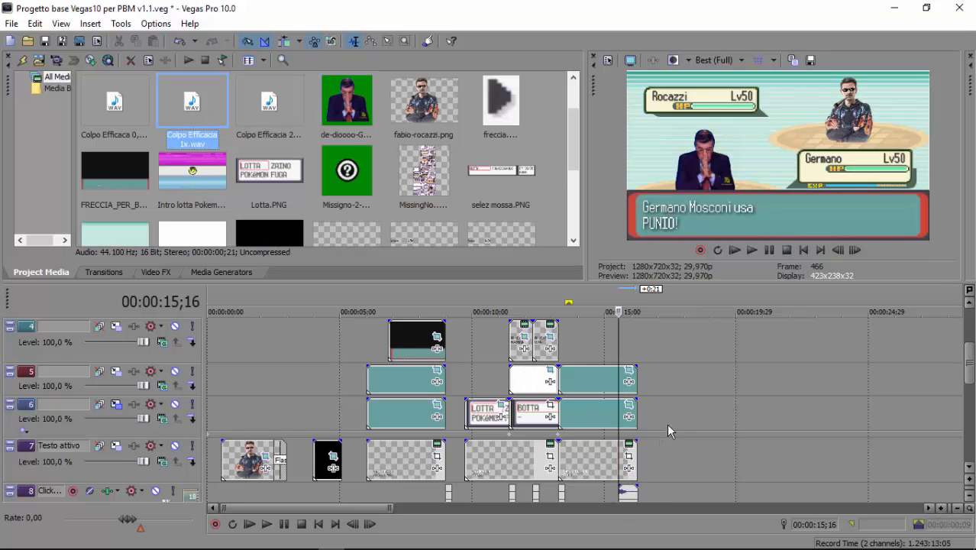
# Expand the Enemy track group and split the enemy character clip on track 25 at 00:00:15;16
pyautogui.scroll(-2, 672, 424)
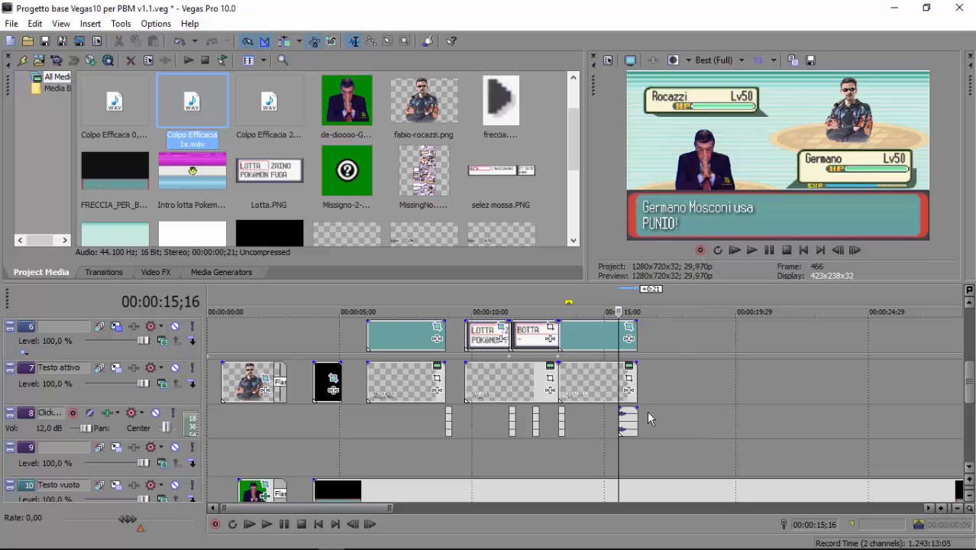
pyautogui.scroll(-3, 652, 395)
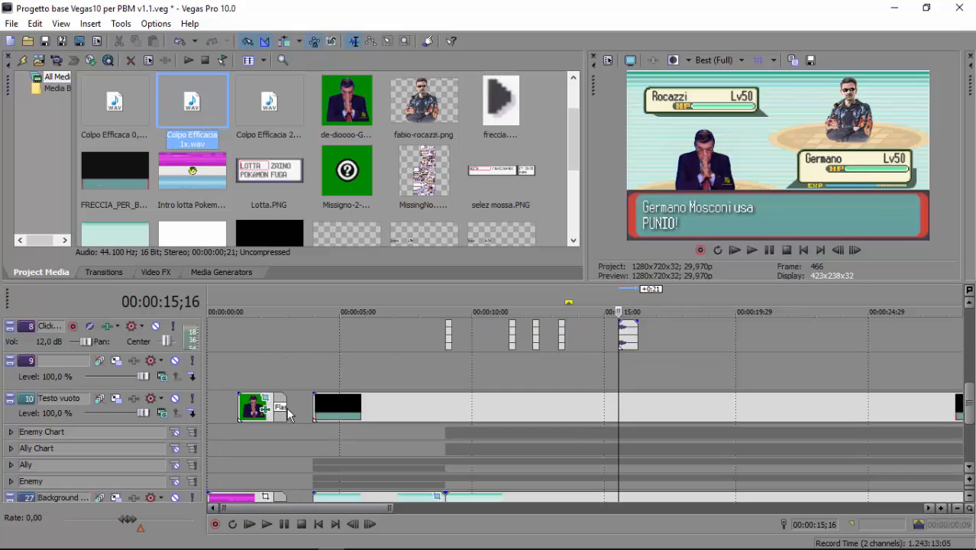
pyautogui.click(11, 447)
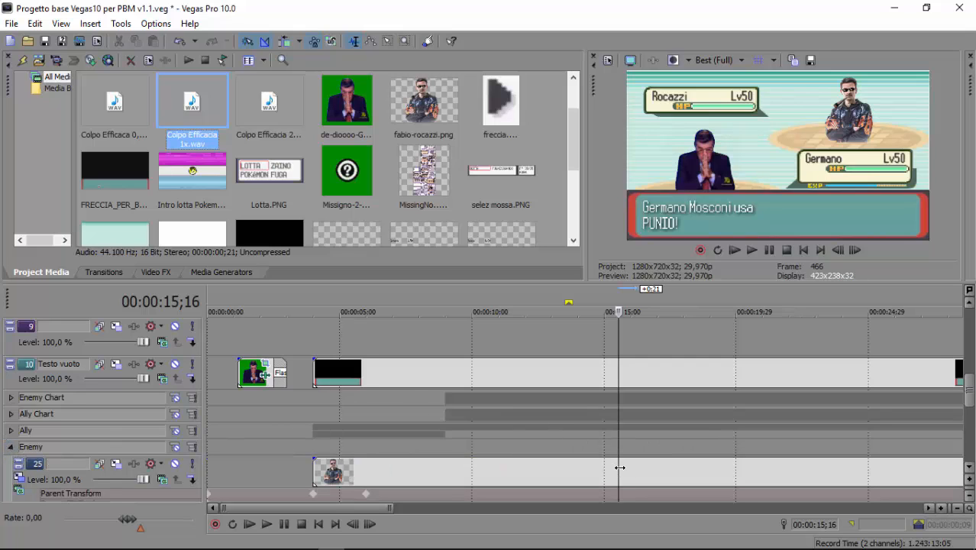
pyautogui.scroll(3, 619, 467)
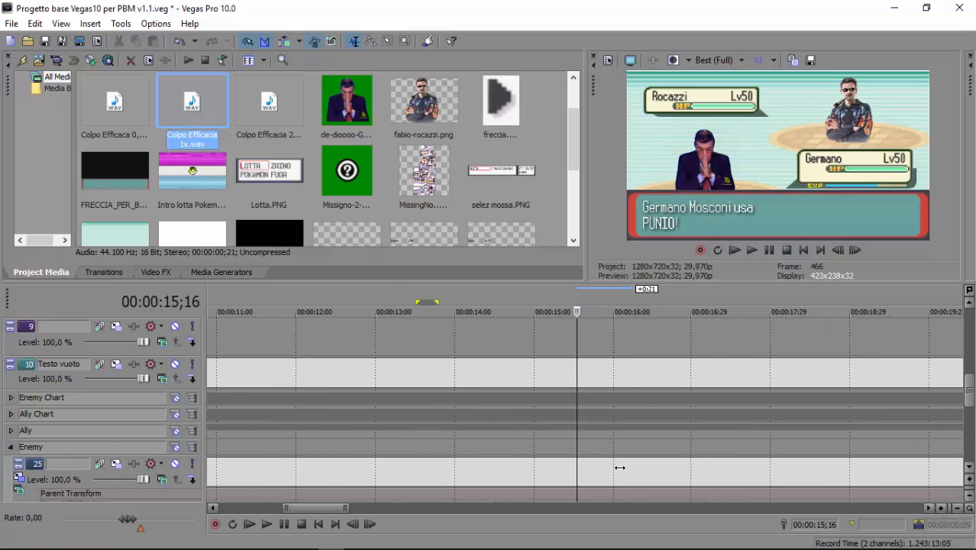
pyautogui.click(575, 468)
pyautogui.press('s')
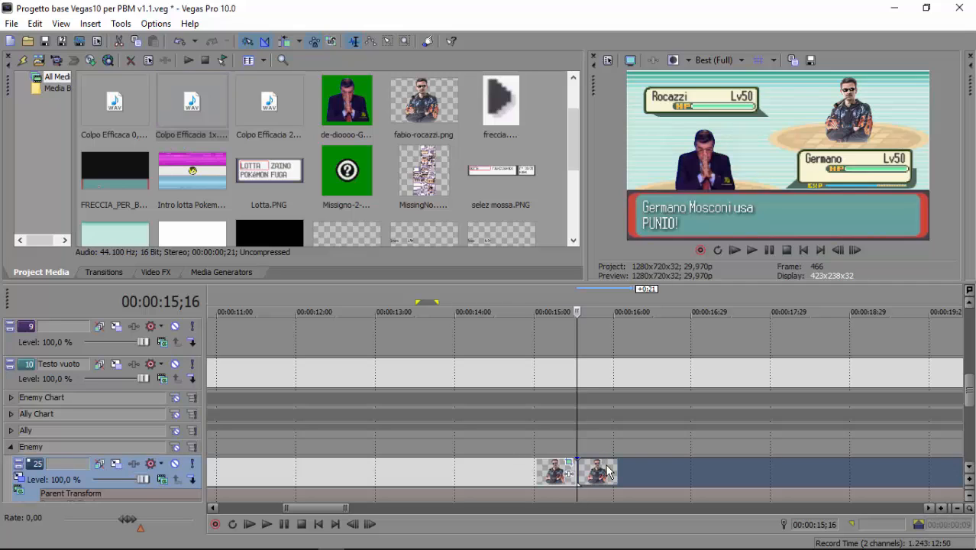
# Split the enemy clip every five frames, at 00:00:15;21, 00:00:15;26 and 00:00:16;01
pyautogui.press('Right')
pyautogui.press('Right')
pyautogui.press('Right')
pyautogui.press('Right')
pyautogui.press('Right')
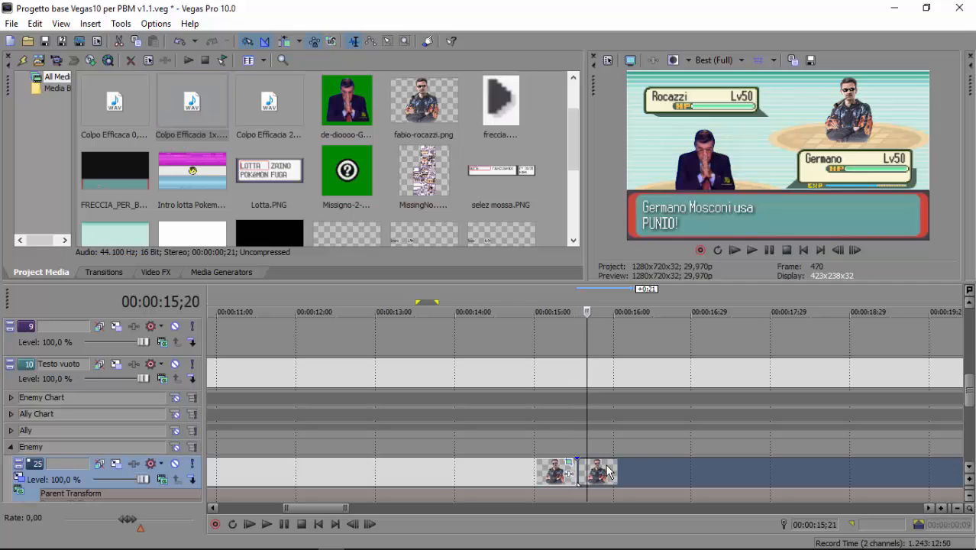
pyautogui.press('s')
pyautogui.press('Right')
pyautogui.press('Right')
pyautogui.press('Right')
pyautogui.press('Right')
pyautogui.press('Right')
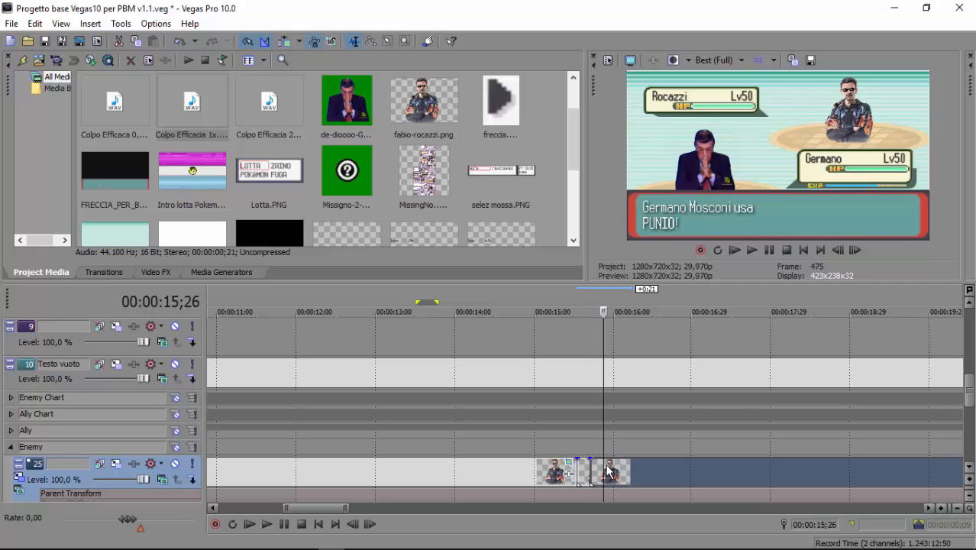
pyautogui.press('s')
pyautogui.press('Right')
pyautogui.press('Right')
pyautogui.press('Right')
pyautogui.press('Right')
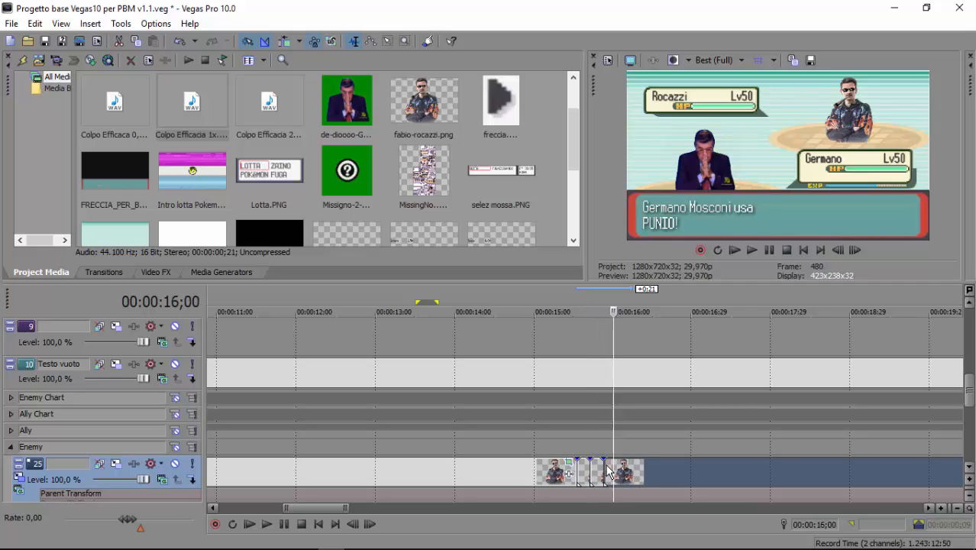
pyautogui.press('Right')
pyautogui.press('s')
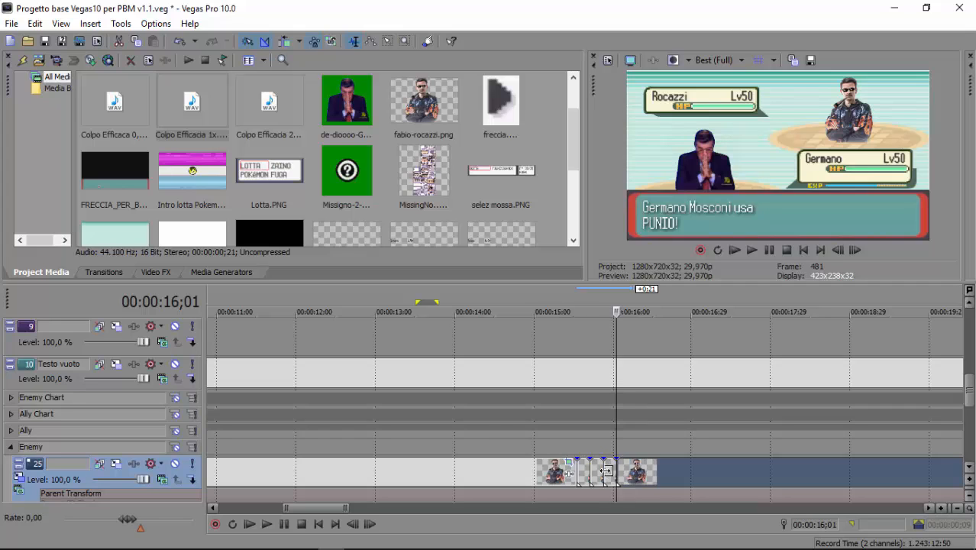
# Delete the first and third five-frame pieces of the enemy clip so the character blinks when hit
pyautogui.click(609, 469)
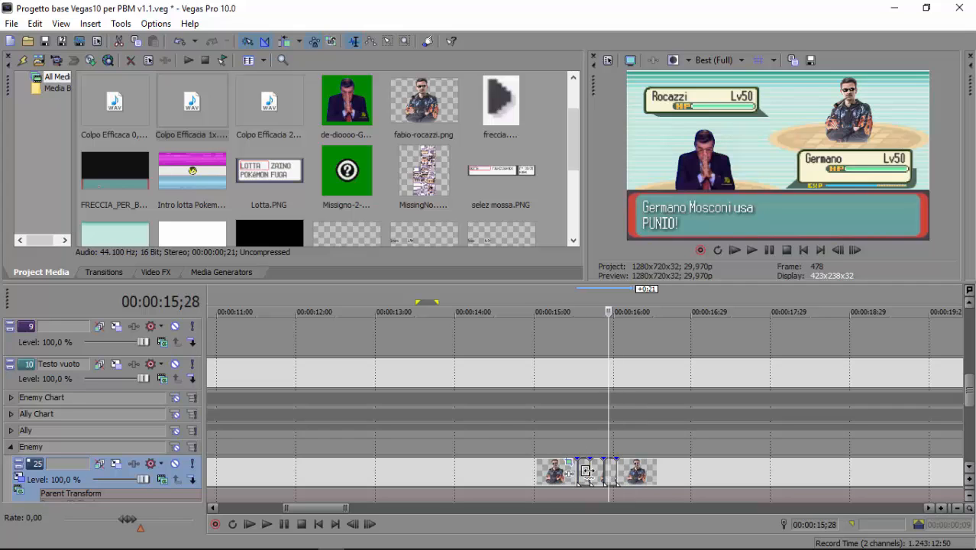
pyautogui.press('Delete')
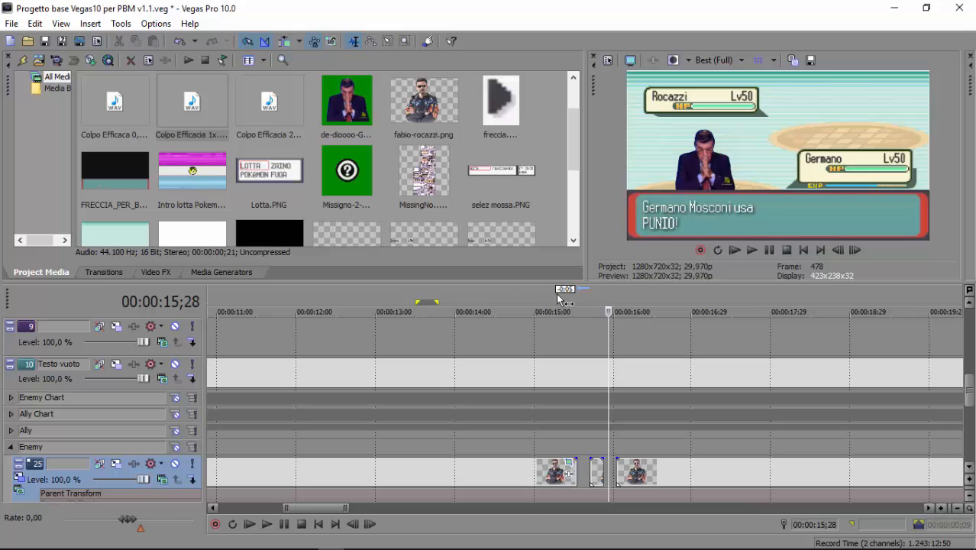
pyautogui.click(555, 468)
# Set the video preview quality to Preview (Full)
pyautogui.click(718, 60)
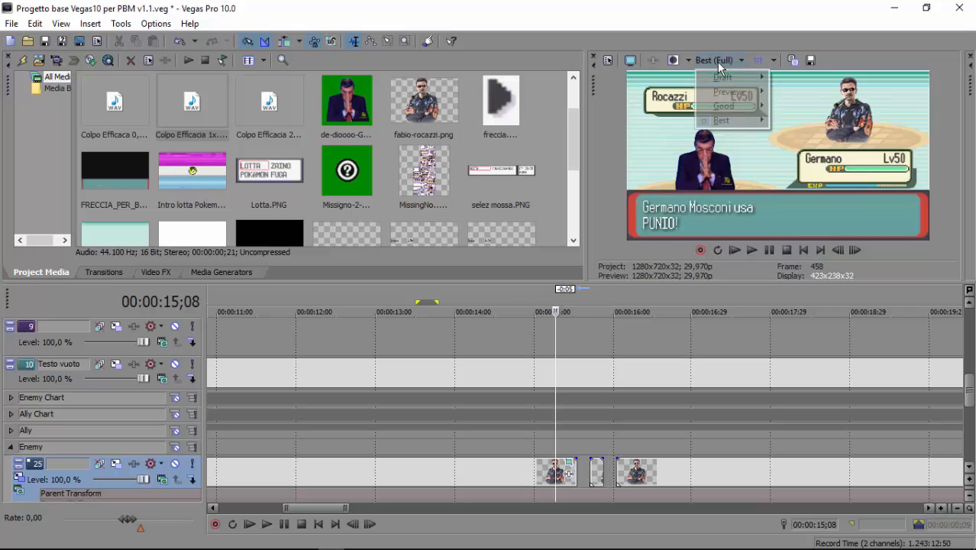
pyautogui.moveTo(751, 92)
pyautogui.click(793, 105)
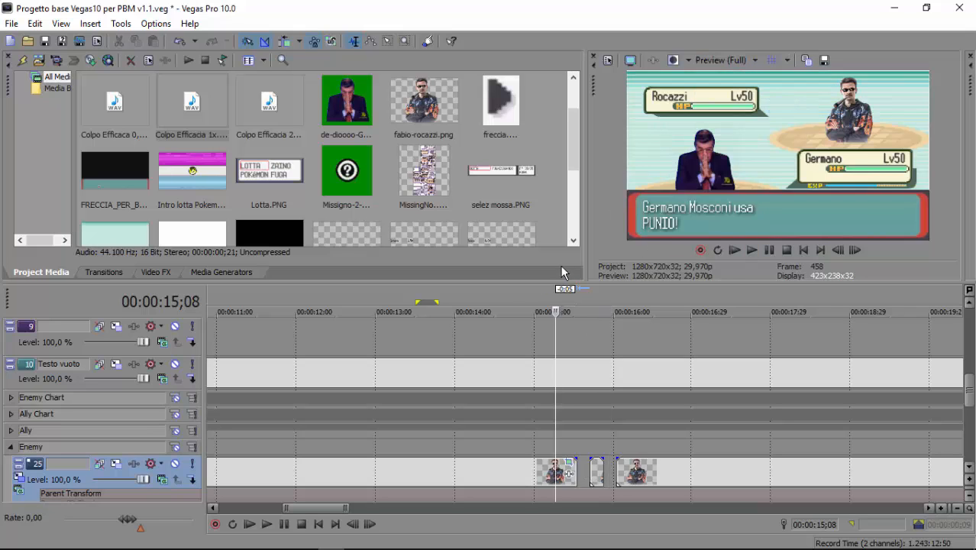
# Play the attack from 00:00:14;16 and scrub through the gaps to check the enemy's blinking
pyautogui.click(497, 307)
pyautogui.click(751, 250)
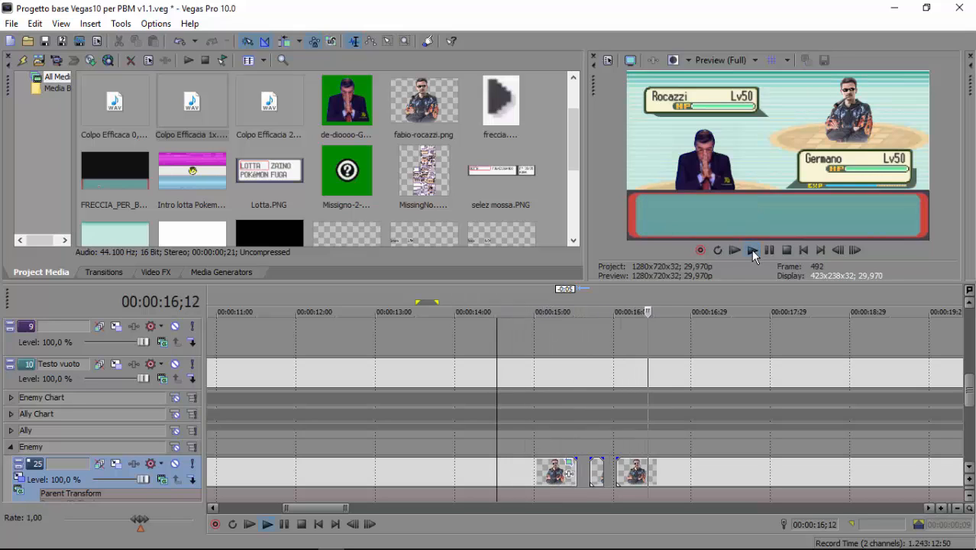
pyautogui.click(786, 250)
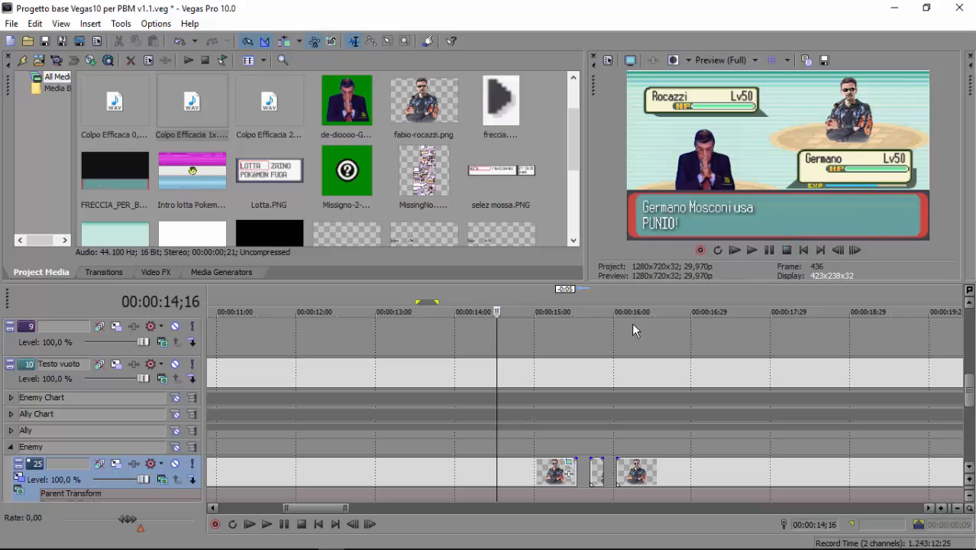
pyautogui.click(572, 303)
pyautogui.click(578, 304)
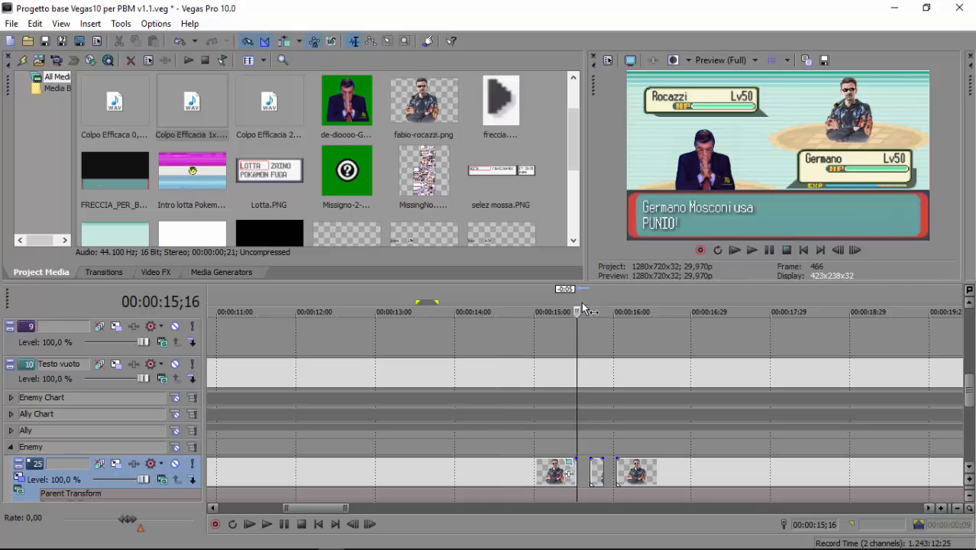
pyautogui.click(603, 304)
# With the playhead at 00:00:16;07, expand the Enemy Chart group and open the pan/crop settings of its track 12 clip
pyautogui.click(633, 308)
pyautogui.click(11, 447)
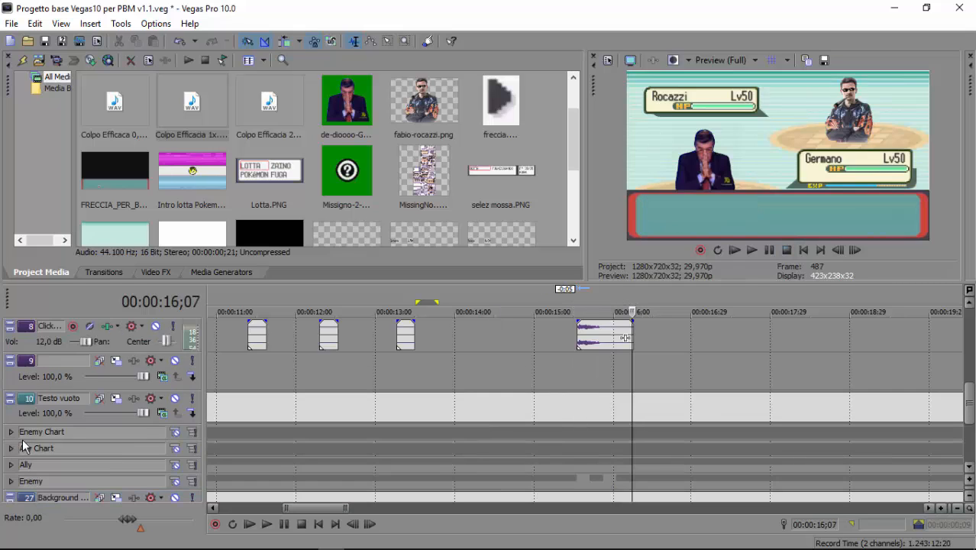
pyautogui.click(11, 433)
pyautogui.scroll(-3, 654, 413)
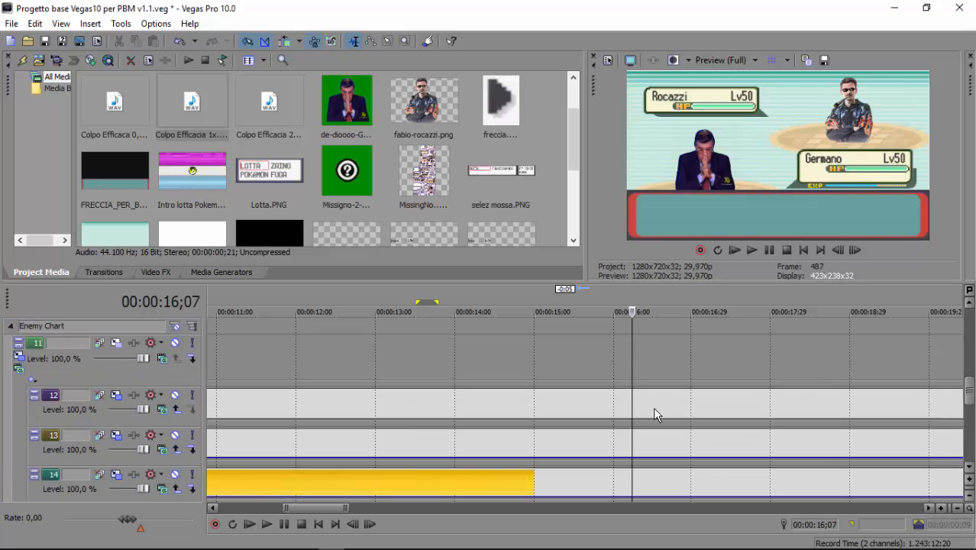
pyautogui.click(632, 398)
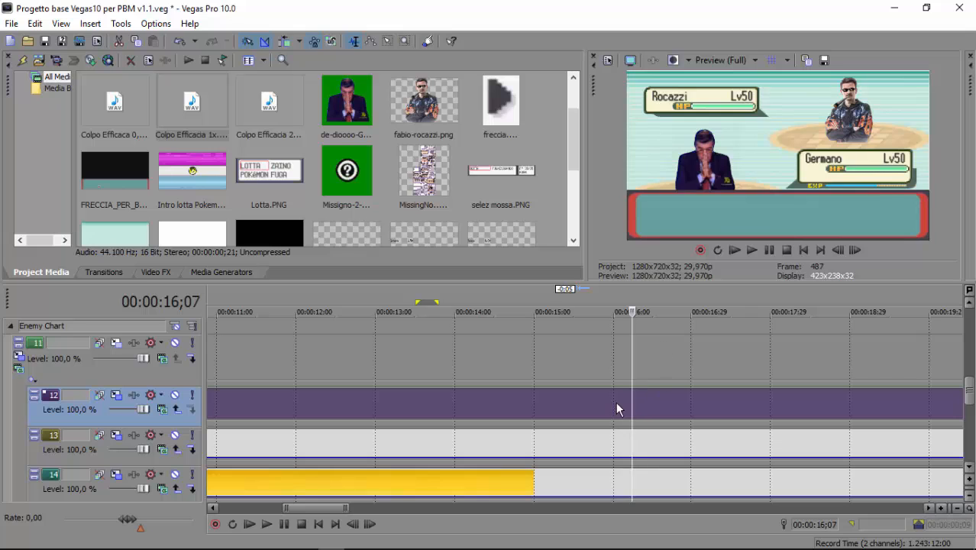
pyautogui.rightClick(632, 402)
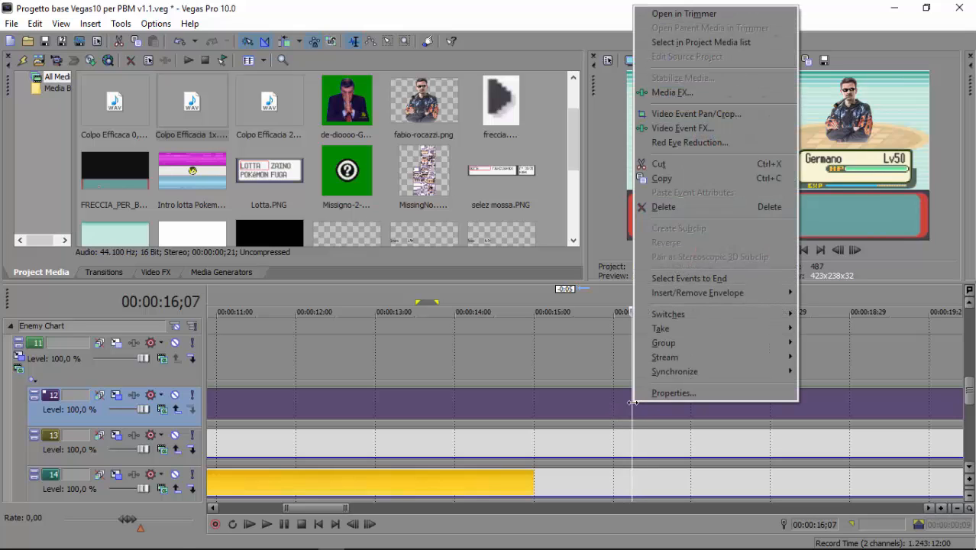
pyautogui.click(679, 114)
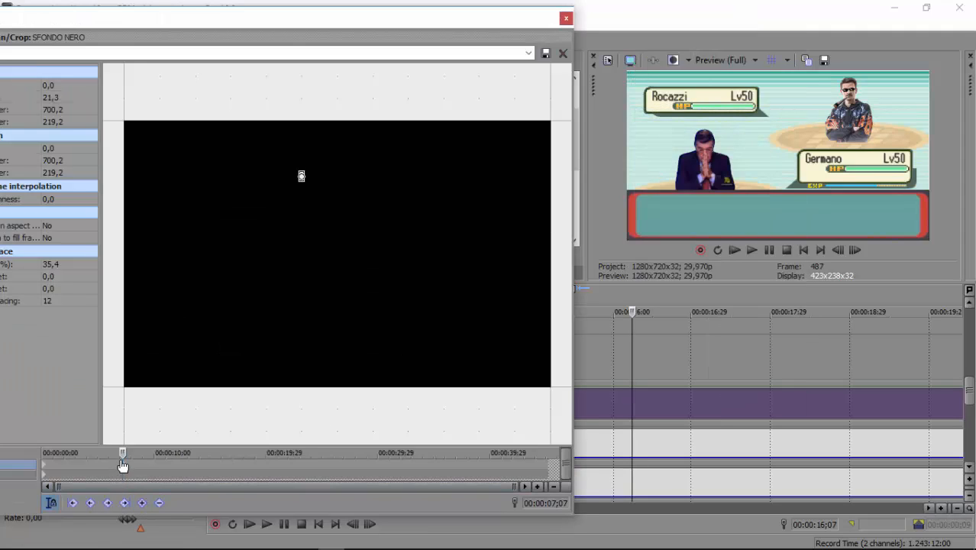
# Add position keyframes to the SFONDO NERO clip at 00:00:07;07 and 00:00:07;26
pyautogui.scroll(4, 125, 475)
pyautogui.scroll(2, 296, 469)
pyautogui.press('space')
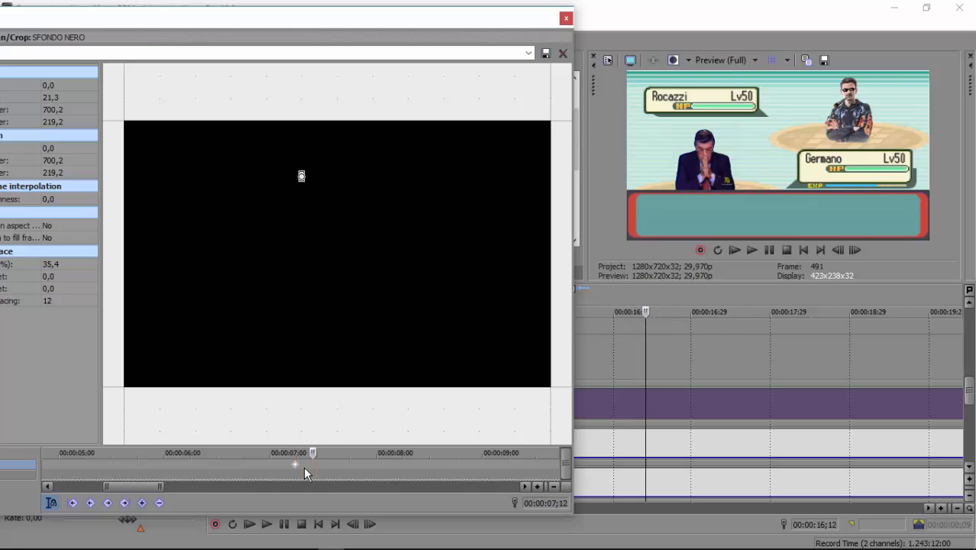
pyautogui.press('Right')
pyautogui.press('Right')
pyautogui.press('Right')
pyautogui.press('Right')
pyautogui.press('Right')
pyautogui.press('Right')
pyautogui.press('Right')
pyautogui.press('Right')
pyautogui.press('Right')
pyautogui.press('Right')
pyautogui.press('Right')
pyautogui.press('Right')
pyautogui.press('Right')
pyautogui.press('Right')
pyautogui.click(142, 502)
# At the 00:00:07;26 keyframe, stretch the crop frame to a width of about -129,9 to cover part of the enemy's HP bar
pyautogui.scroll(5, 304, 182)
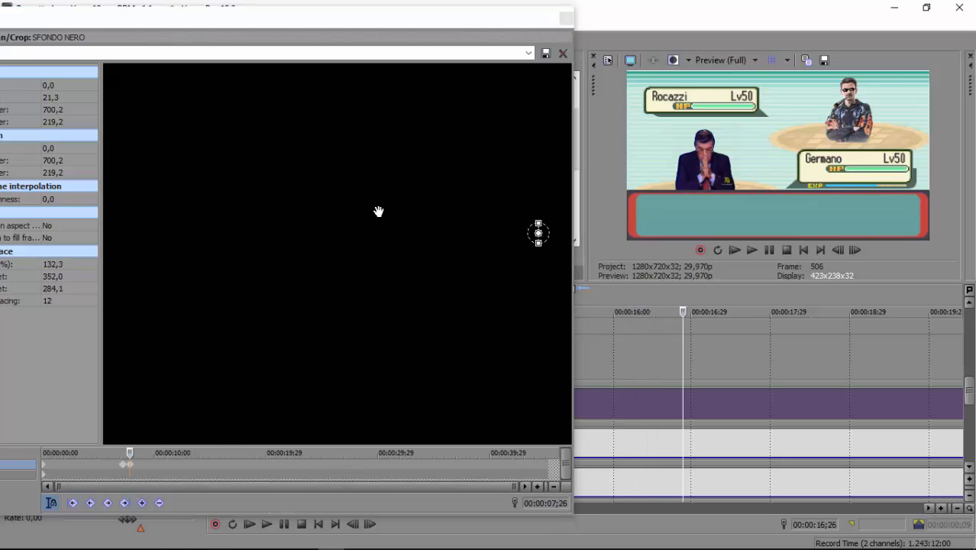
pyautogui.moveTo(72, 26); pyautogui.dragTo(124, 26)
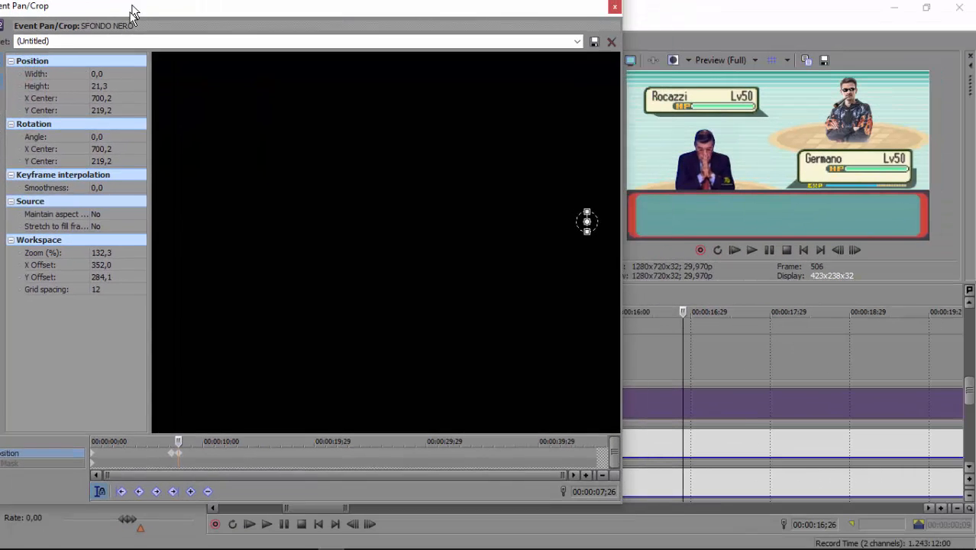
pyautogui.scroll(2, 566, 229)
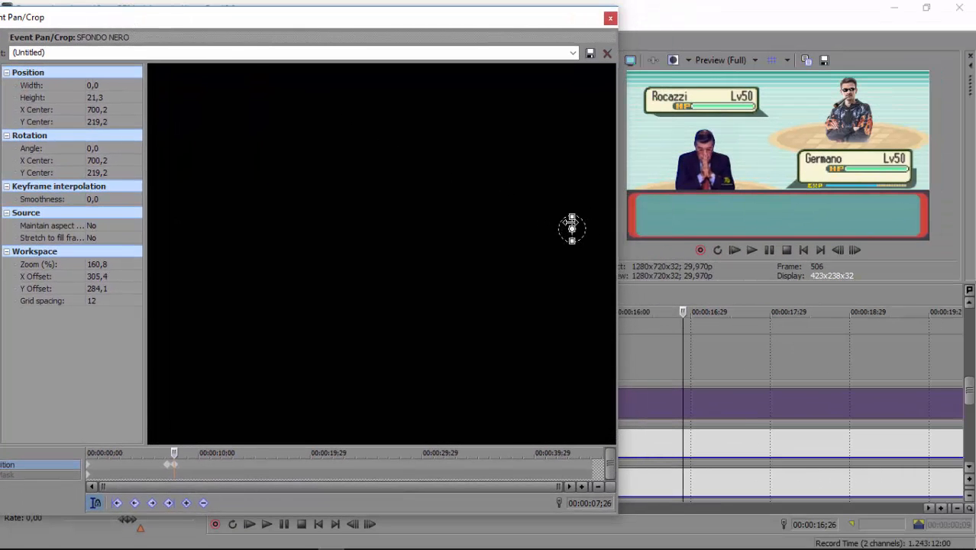
pyautogui.moveTo(567, 227); pyautogui.dragTo(409, 228)
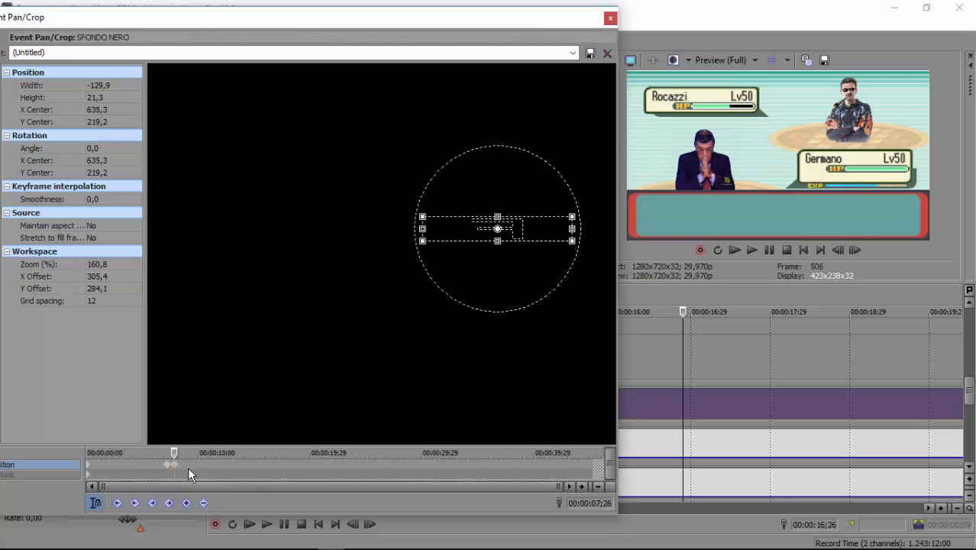
# Move the HP-drain end keyframe to shortly after 00:00:08;00 and play back the drain to check its speed
pyautogui.click(167, 464)
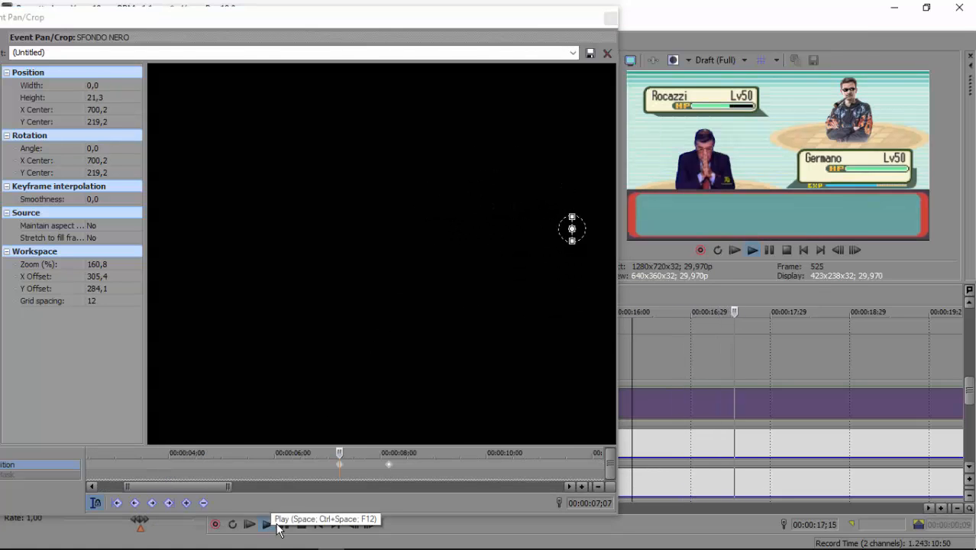
pyautogui.click(301, 523)
pyautogui.click(391, 471)
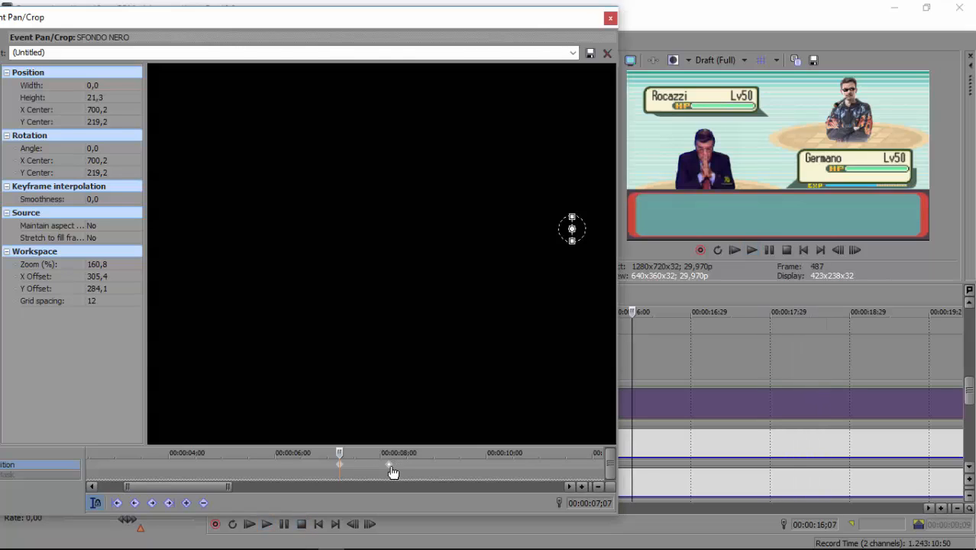
pyautogui.click(266, 524)
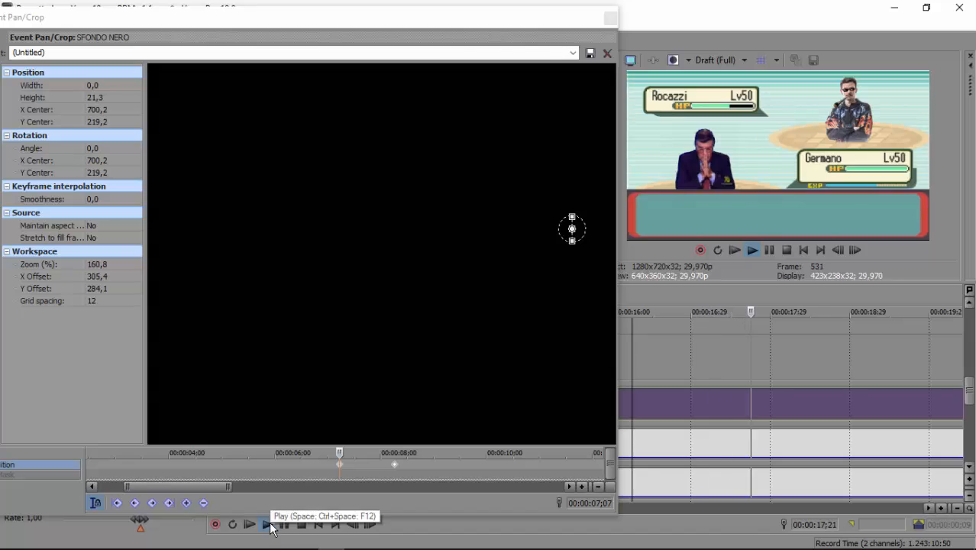
pyautogui.click(302, 523)
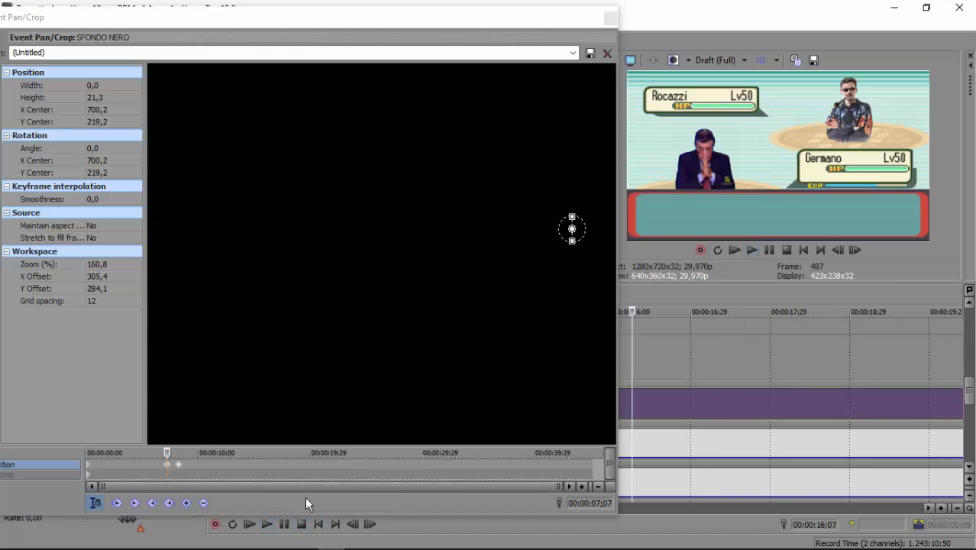
# At the 00:00:08;08 keyframe of the SFONDO NERO clip, stretch the crop frame to a width of about -188,4
pyautogui.click(179, 465)
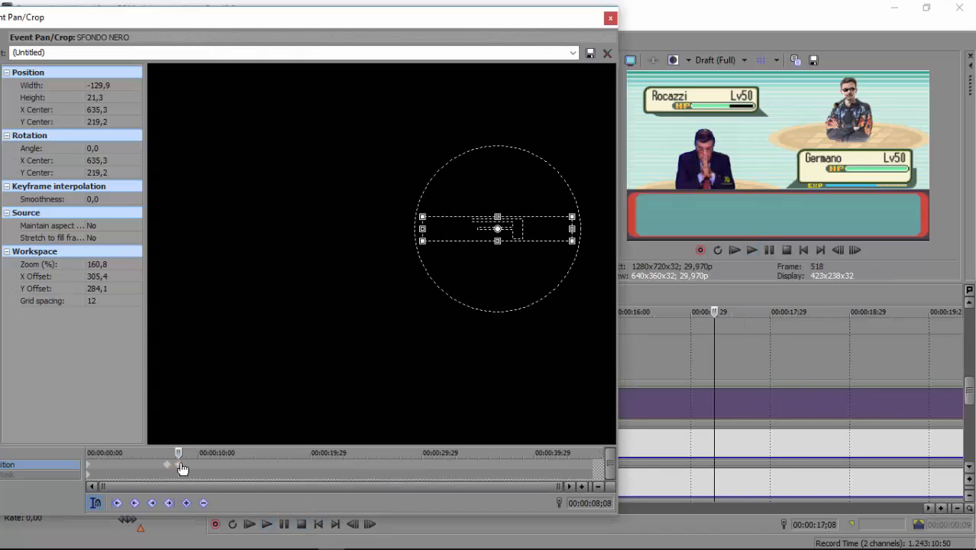
pyautogui.moveTo(420, 218); pyautogui.dragTo(355, 217)
pyautogui.scroll(1, 225, 405)
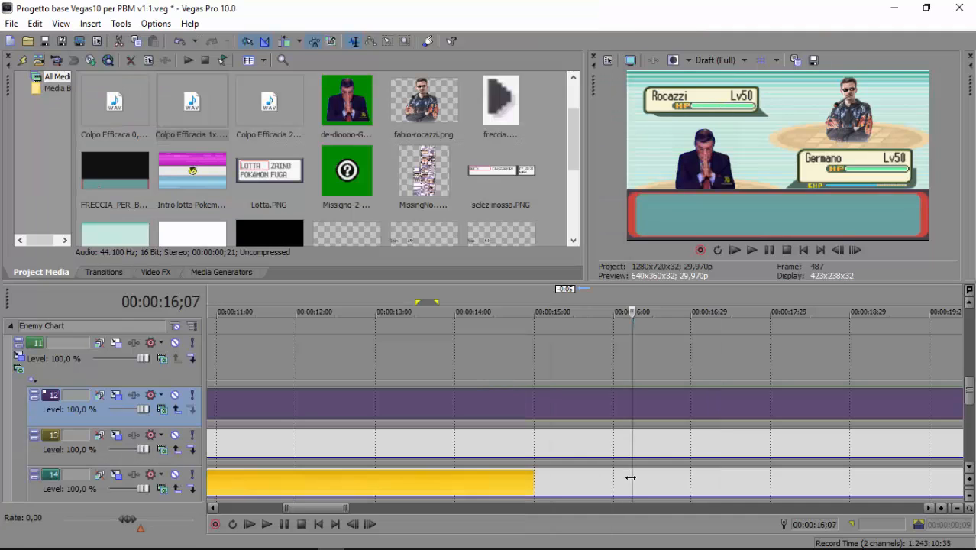
# Split the yellow bar clip on track 14 at 00:00:16;07 and delete the part before the cut
pyautogui.click(630, 477)
pyautogui.press('s')
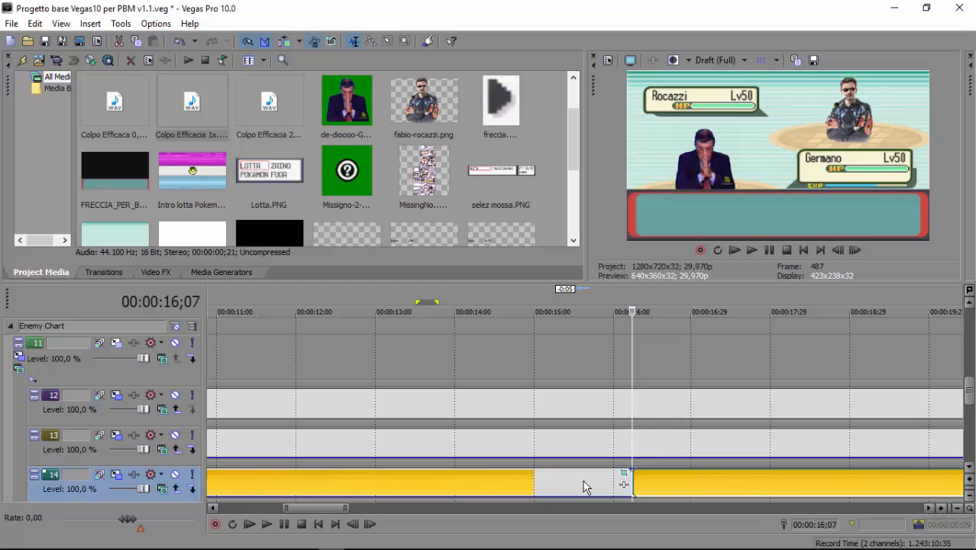
pyautogui.click(584, 486)
pyautogui.press('Delete')
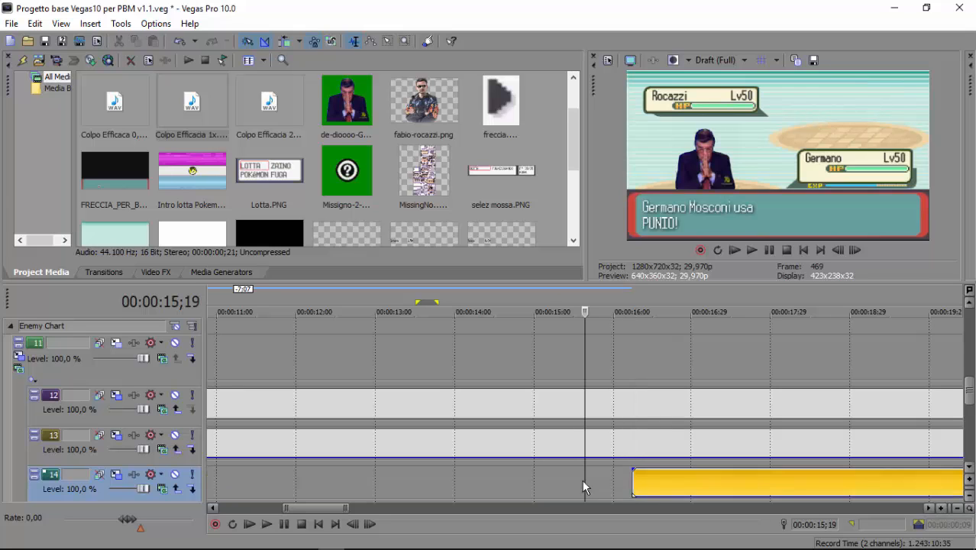
# Step through the HP drain frame by frame from 00:00:16;07 to examine where the yellow bar should start
pyautogui.click(632, 482)
pyautogui.press('Right')
pyautogui.press('Right')
pyautogui.press('Right')
pyautogui.press('Right')
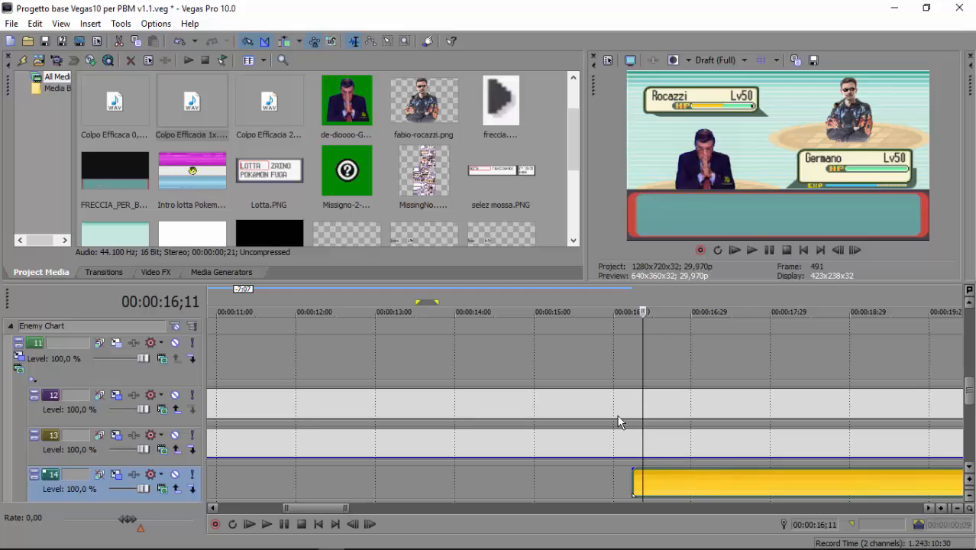
pyautogui.moveTo(655, 299); pyautogui.dragTo(722, 294)
pyautogui.press('Right')
pyautogui.press('Right')
pyautogui.press('Right')
pyautogui.press('Right')
pyautogui.press('Right')
pyautogui.press('Right')
pyautogui.press('Right')
pyautogui.press('Right')
pyautogui.press('Right')
pyautogui.press('Right')
pyautogui.press('Right')
pyautogui.press('Right')
pyautogui.press('Right')
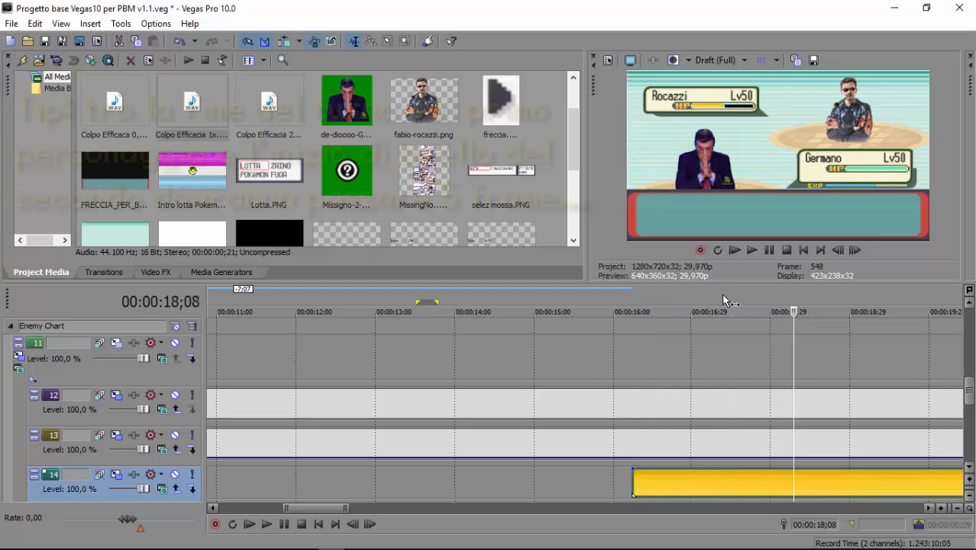
# Set the preview quality to Best (Full) and trim the start of track 14's yellow bar clip to 00:00:18;11
pyautogui.click(744, 59)
pyautogui.click(784, 127)
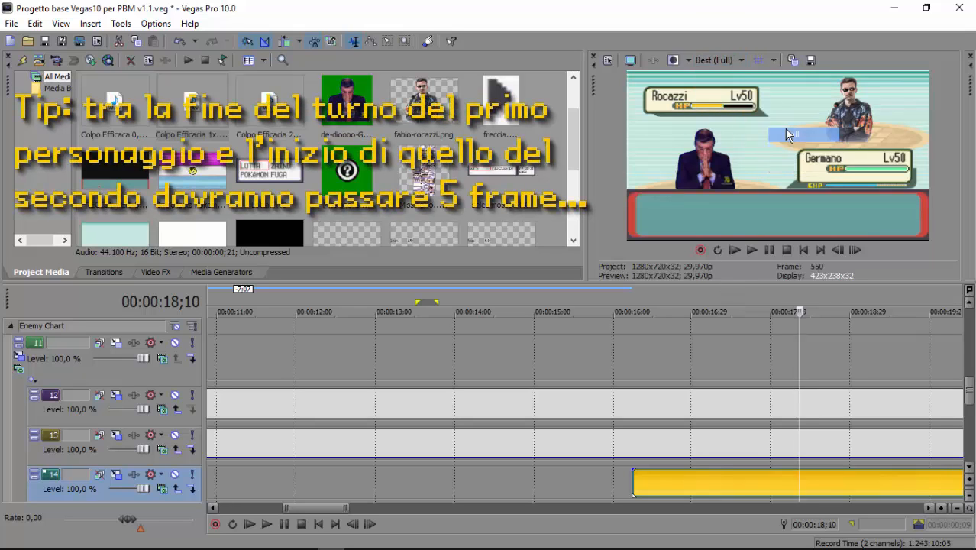
pyautogui.press('Right')
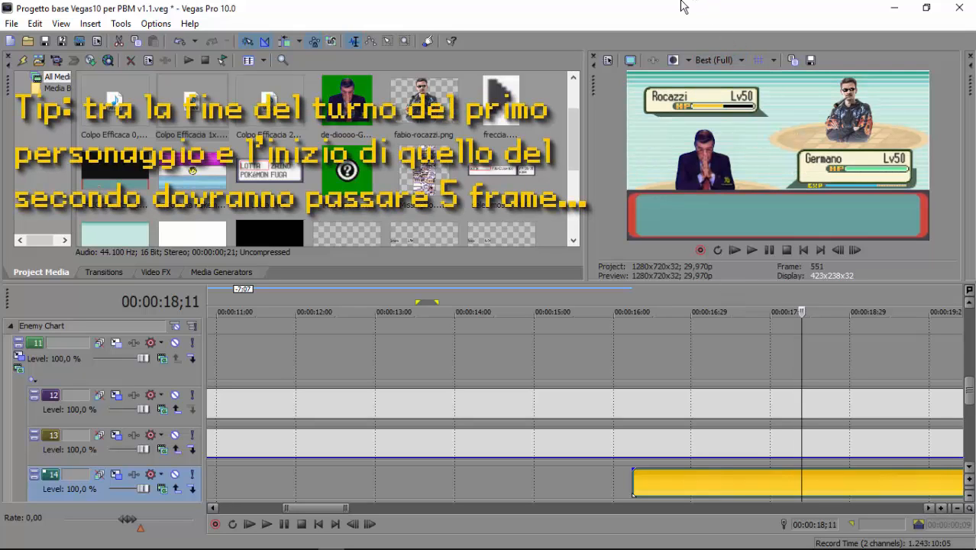
pyautogui.moveTo(633, 484); pyautogui.dragTo(809, 296)
# Step through the frames from 00:00:18;11 to 00:00:19;00 to examine how far the enemy's HP bar drains
pyautogui.press('Right')
pyautogui.press('Right')
pyautogui.press('Right')
pyautogui.press('Right')
pyautogui.press('Right')
pyautogui.press('Right')
pyautogui.press('Right')
pyautogui.press('Right')
pyautogui.press('Right')
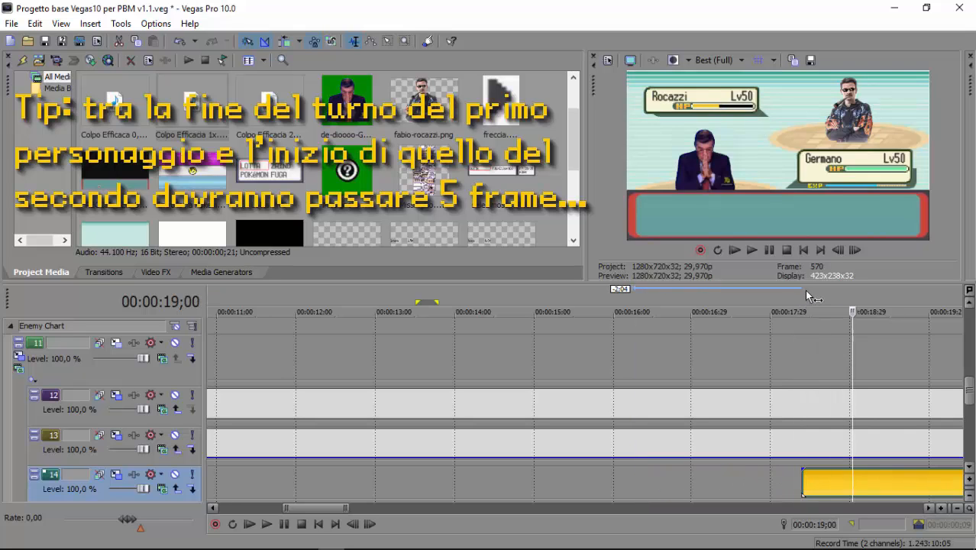
# Move the SFONDO NERO clip's drain end keyframe to 00:00:09;20, stretch its crop frame further across the HP bar, and play back the drain
pyautogui.scroll(-1, 839, 370)
pyautogui.scroll(1, 833, 373)
pyautogui.hscroll(4, 664, 404)
pyautogui.rightClick(588, 403)
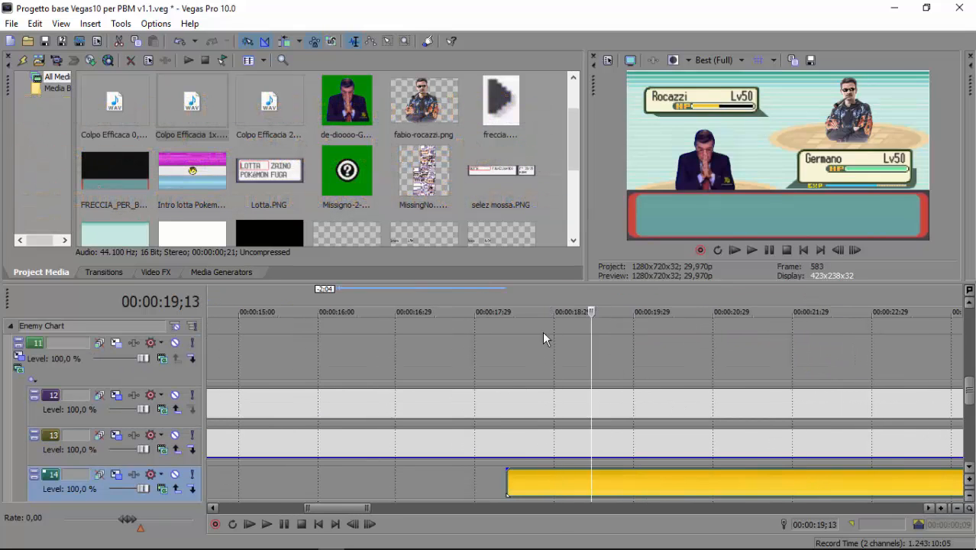
pyautogui.click(628, 254)
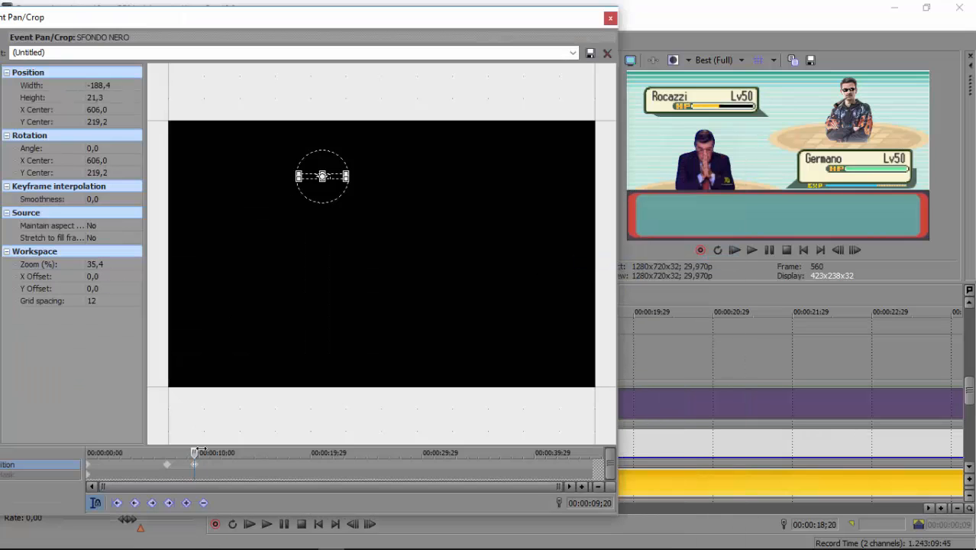
pyautogui.scroll(4, 527, 284)
pyautogui.scroll(-1, 544, 211)
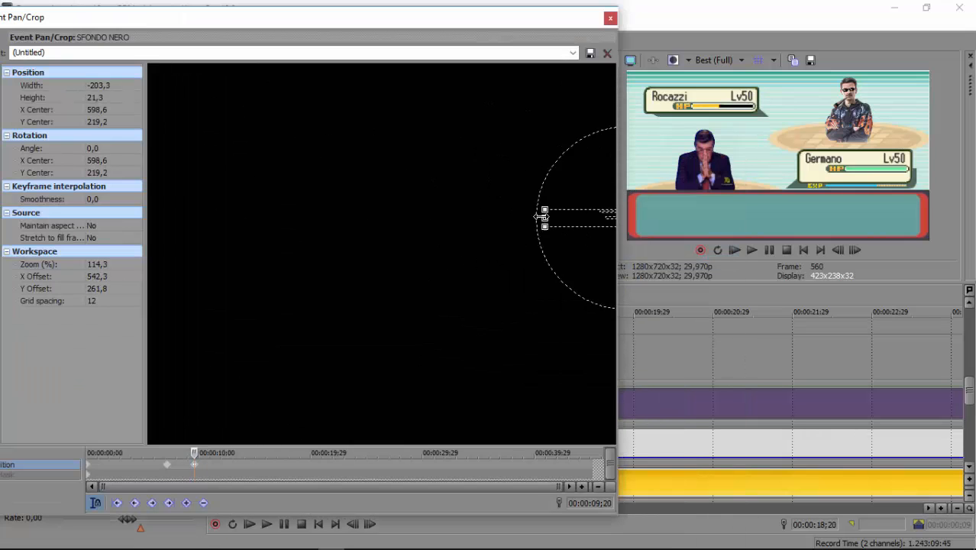
pyautogui.moveTo(545, 212); pyautogui.dragTo(459, 217)
pyautogui.click(168, 478)
pyautogui.click(267, 523)
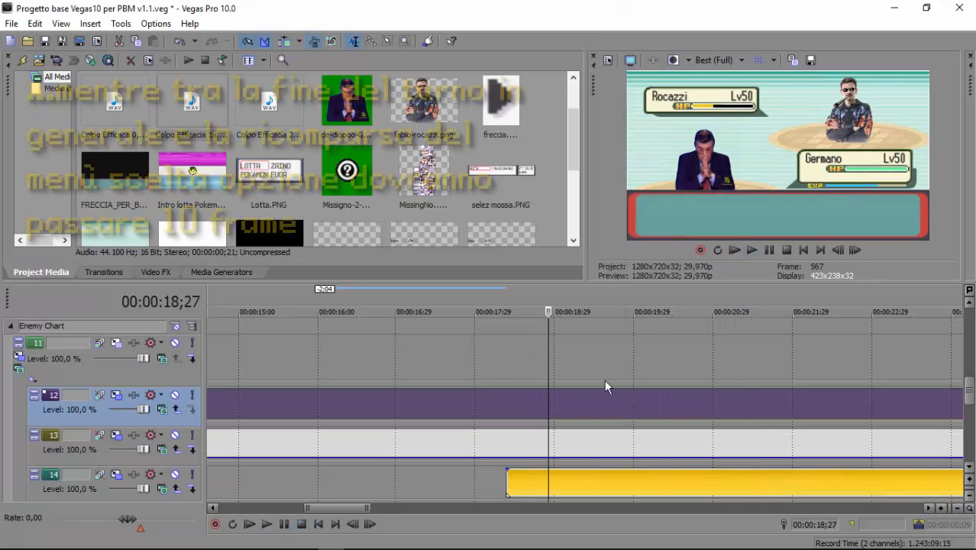
# Split the red bar clip on track 13 at 00:00:19;06 and delete the part before the cut
pyautogui.click(549, 436)
pyautogui.press('Right')
pyautogui.press('Right')
pyautogui.press('Right')
pyautogui.press('Right')
pyautogui.press('Right')
pyautogui.press('Right')
pyautogui.press('Right')
pyautogui.press('Right')
pyautogui.press('Right')
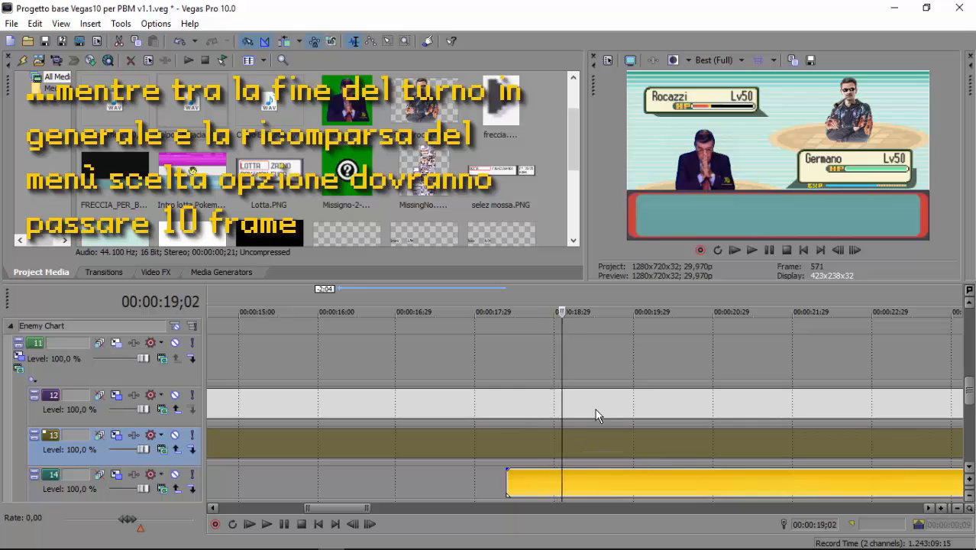
pyautogui.click(495, 444)
pyautogui.press('Delete')
# Play back the HP drain from 00:00:17;04 at Draft (Full) preview quality, and return the preview to Best (Full)
pyautogui.click(585, 364)
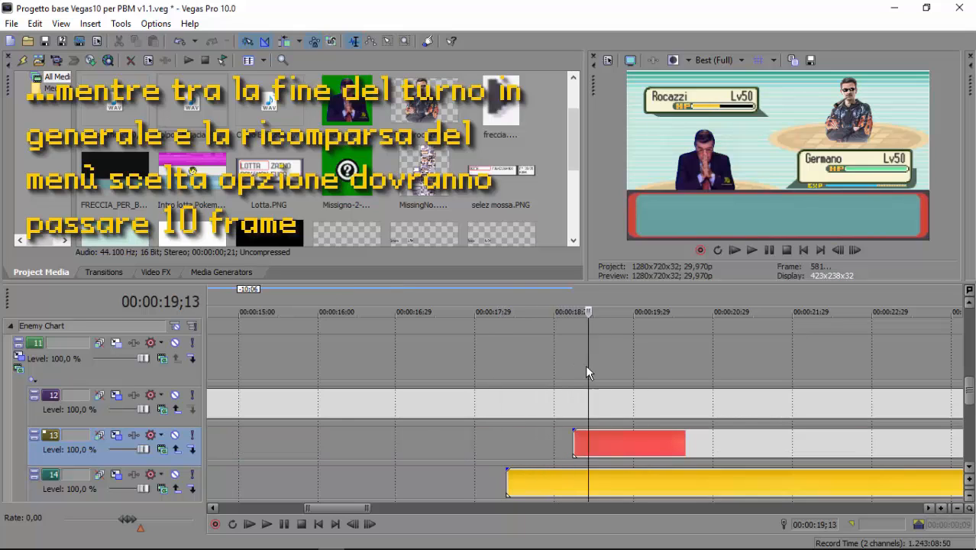
pyautogui.click(714, 60)
pyautogui.click(710, 102)
pyautogui.click(408, 443)
pyautogui.click(266, 524)
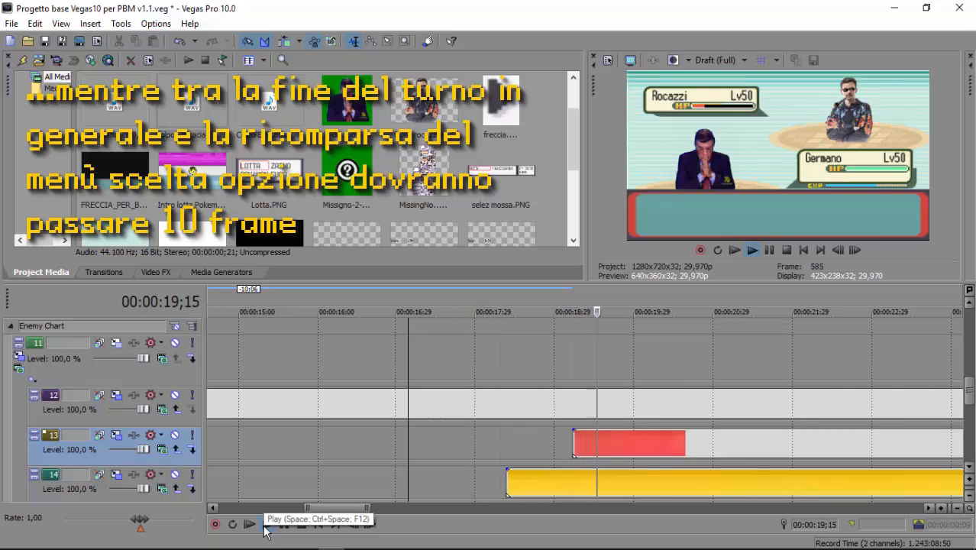
pyautogui.click(301, 524)
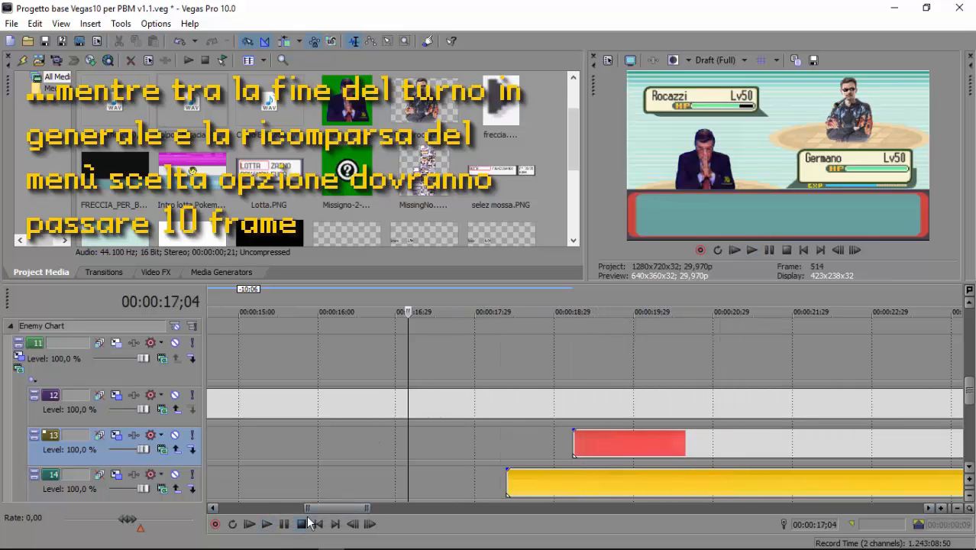
pyautogui.click(718, 60)
pyautogui.moveTo(752, 123)
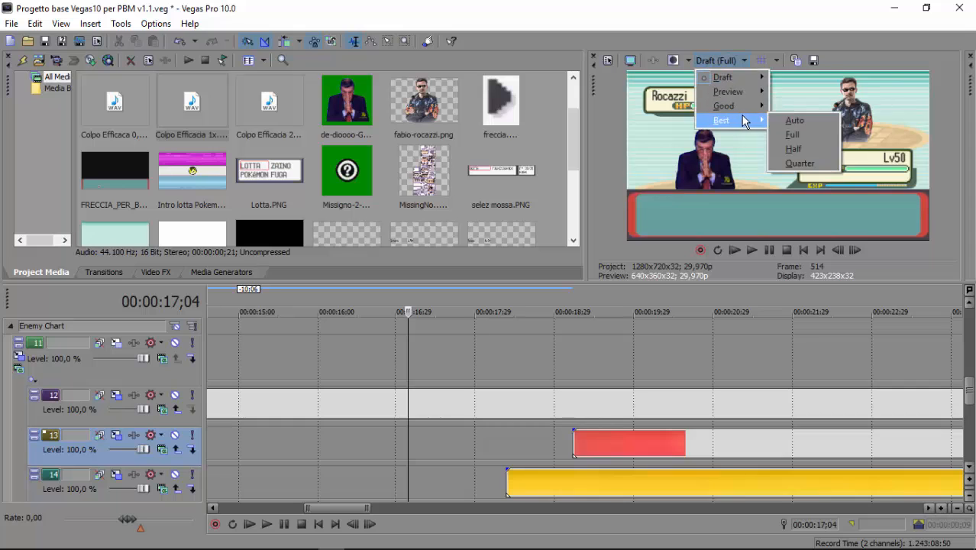
pyautogui.click(786, 136)
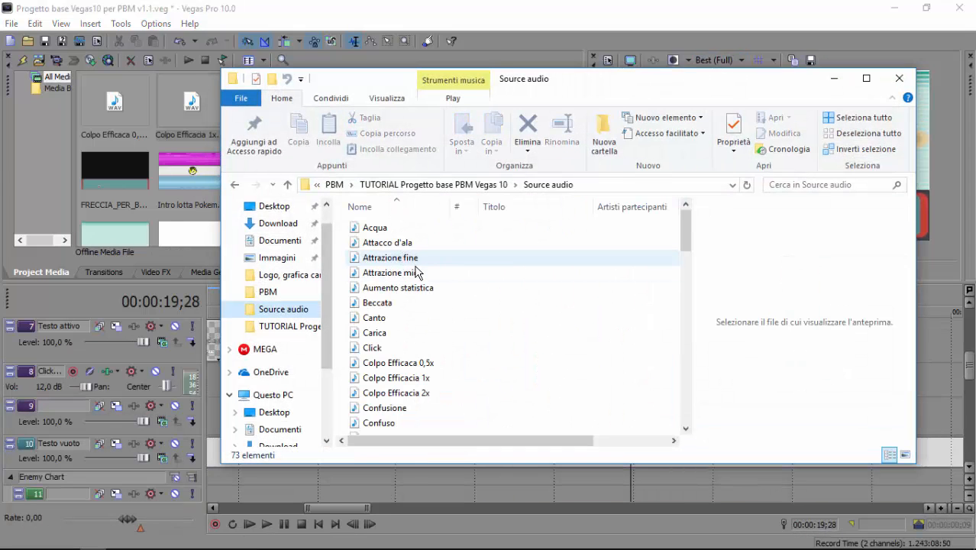
# Import PS bassi from the Source audio folder, place it on track 8 at 00:00:19;28, and play it back
pyautogui.scroll(-8, 427, 283)
pyautogui.scroll(-7, 412, 351)
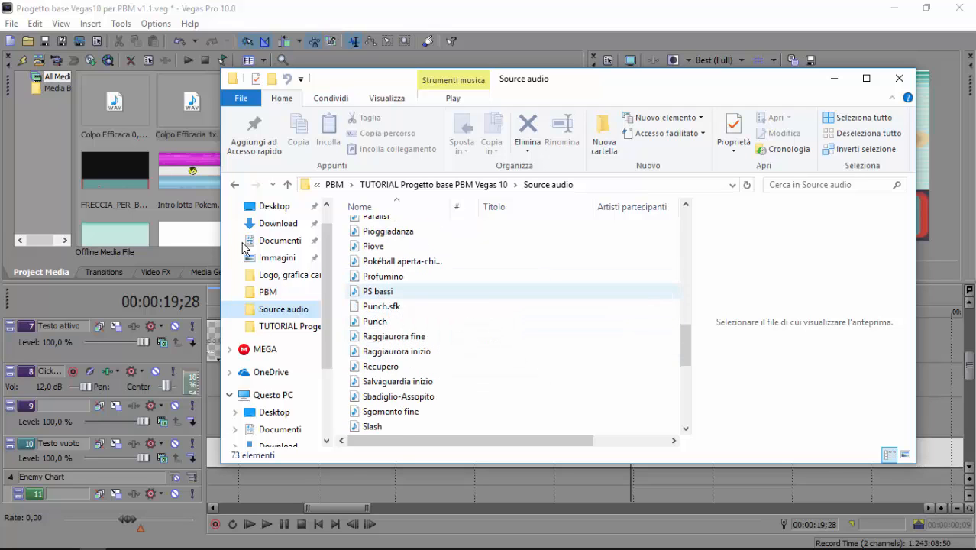
pyautogui.moveTo(382, 291); pyautogui.dragTo(160, 205)
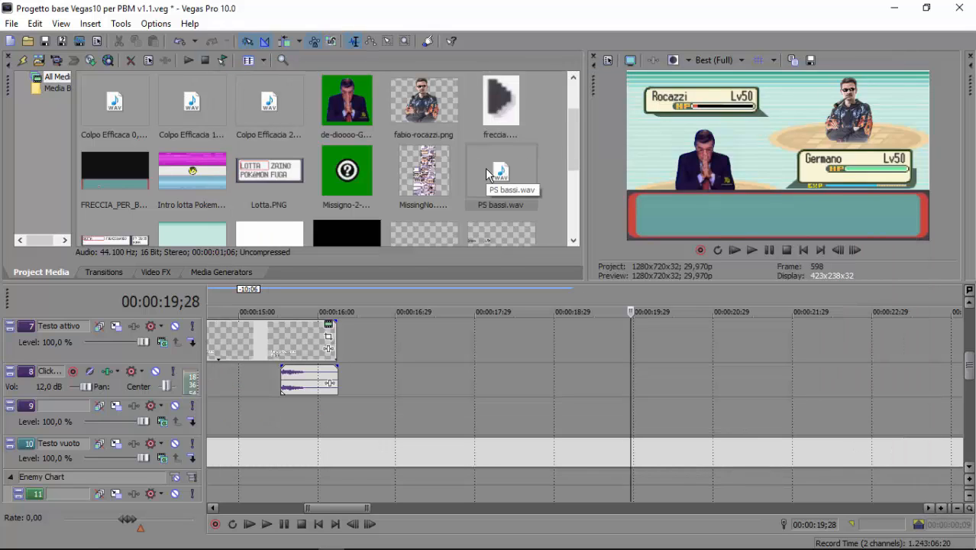
pyautogui.moveTo(487, 174); pyautogui.dragTo(636, 382)
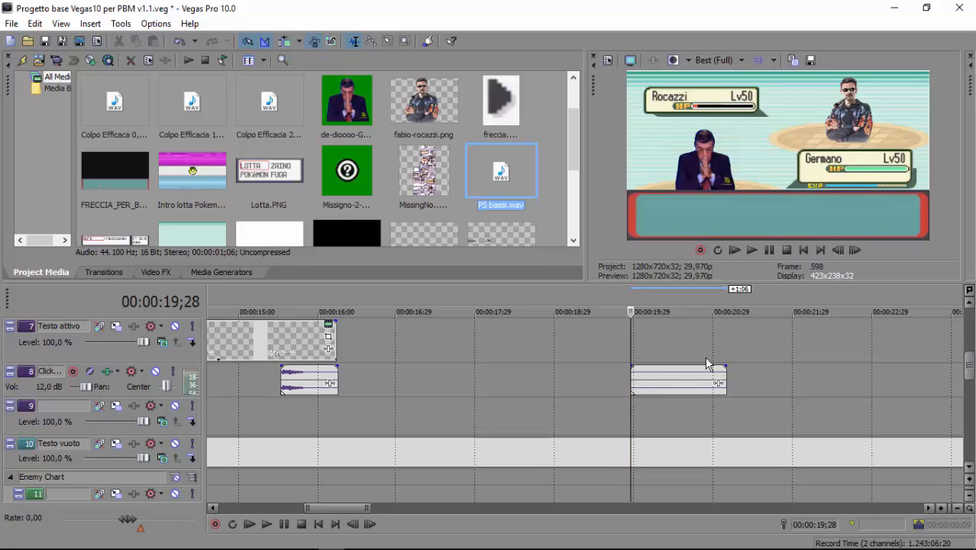
pyautogui.click(751, 249)
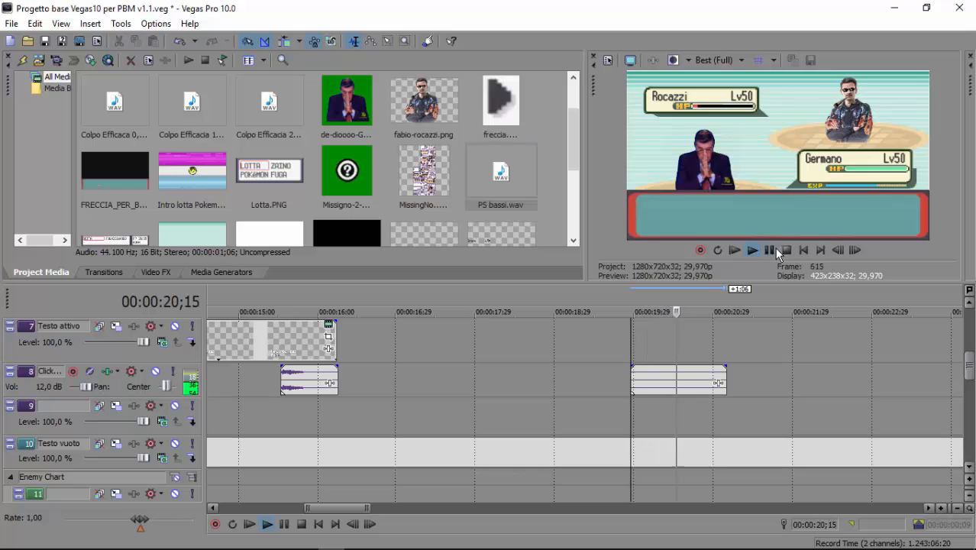
pyautogui.click(785, 249)
# Collapse the Enemy Chart track group and expand the Enemy group to show its track 25 clips
pyautogui.scroll(-2, 285, 410)
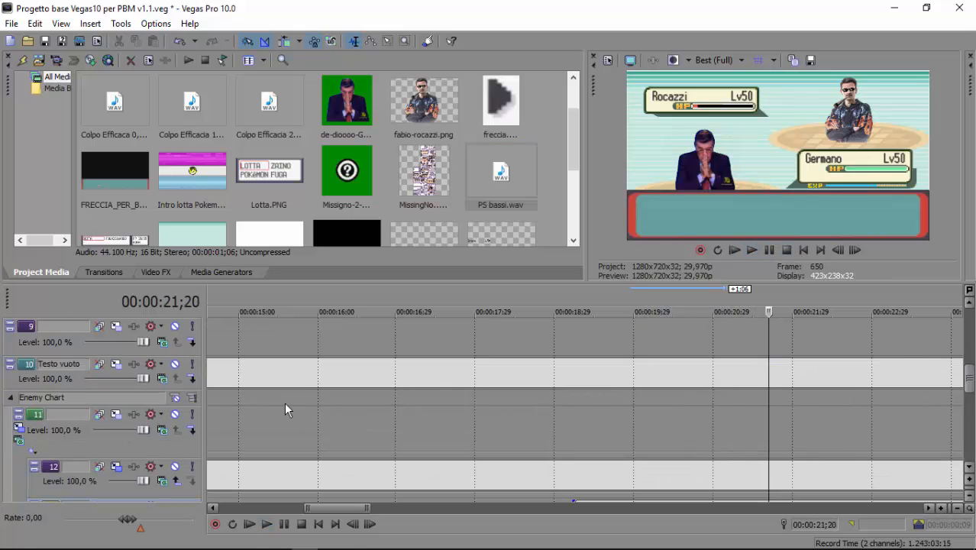
pyautogui.click(11, 398)
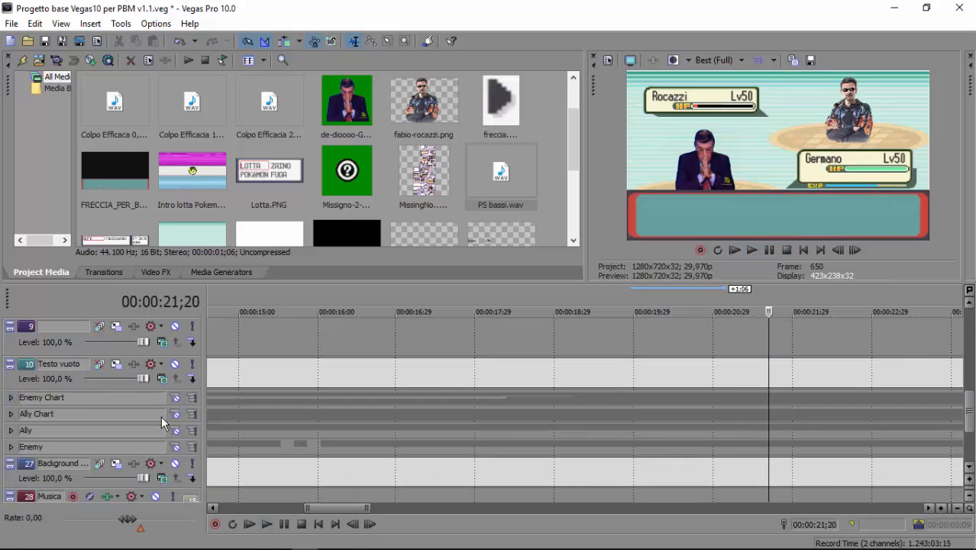
pyautogui.click(10, 447)
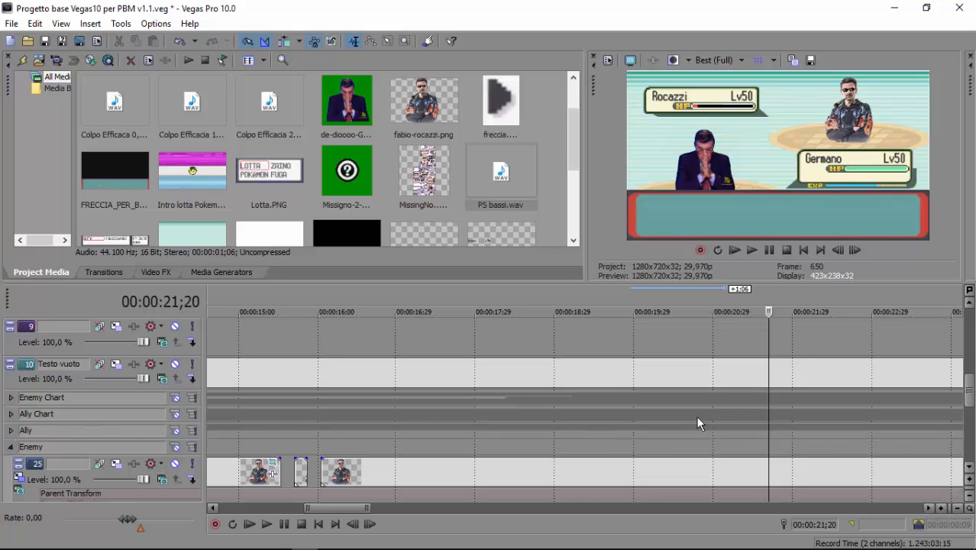
pyautogui.scroll(-1, 764, 431)
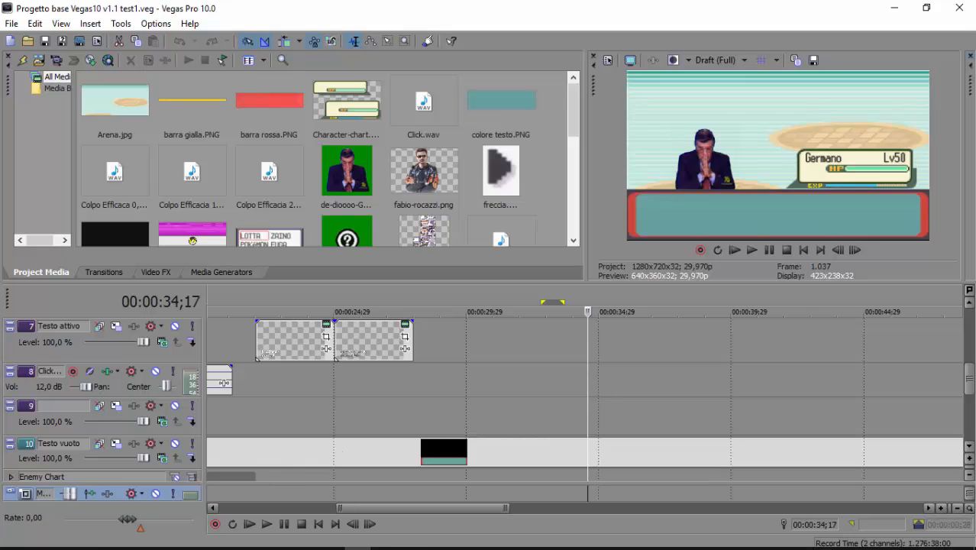
# Import the 006Cry sound from the SE folder, place it on track 1 at 00:00:34;23, and play it back
pyautogui.click(93, 539)
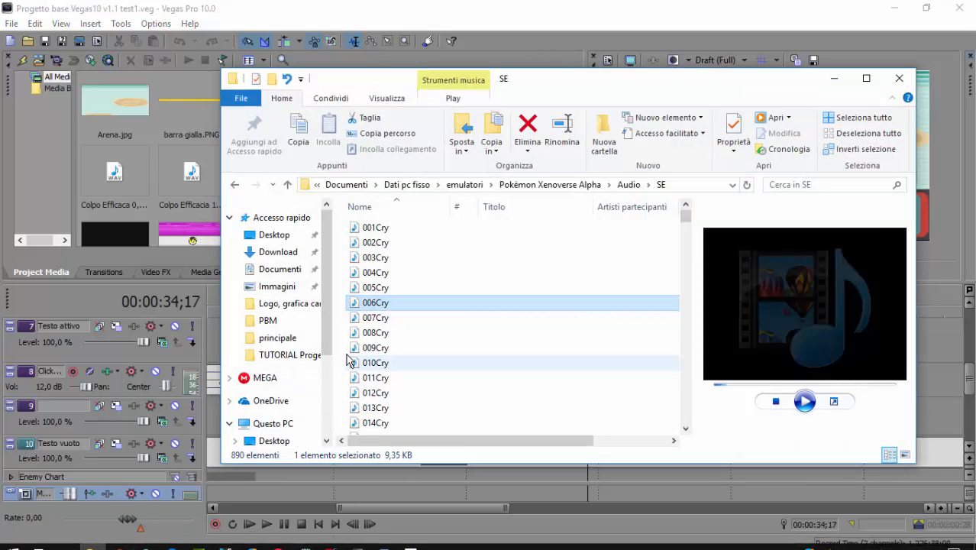
pyautogui.moveTo(379, 307); pyautogui.dragTo(159, 141)
pyautogui.moveTo(113, 102); pyautogui.dragTo(133, 121)
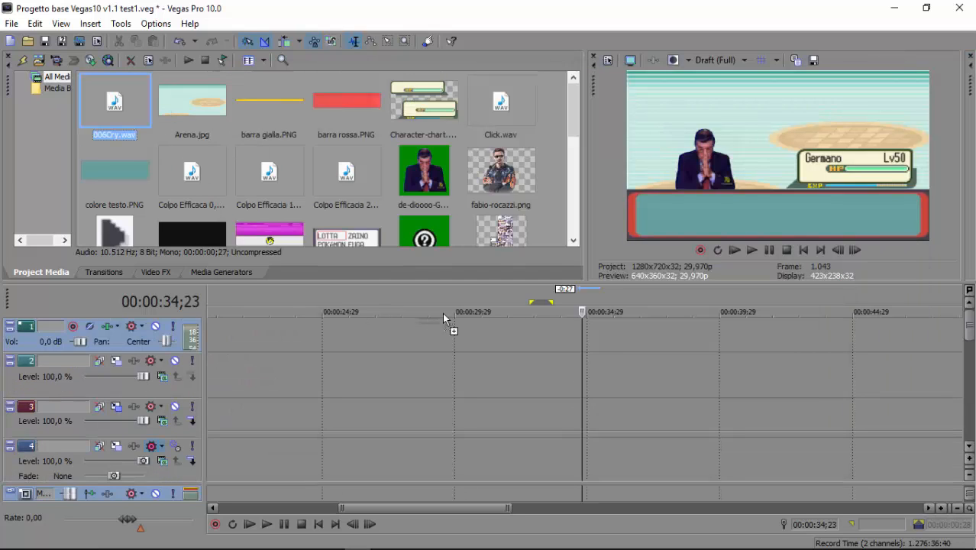
pyautogui.moveTo(600, 333); pyautogui.dragTo(587, 333)
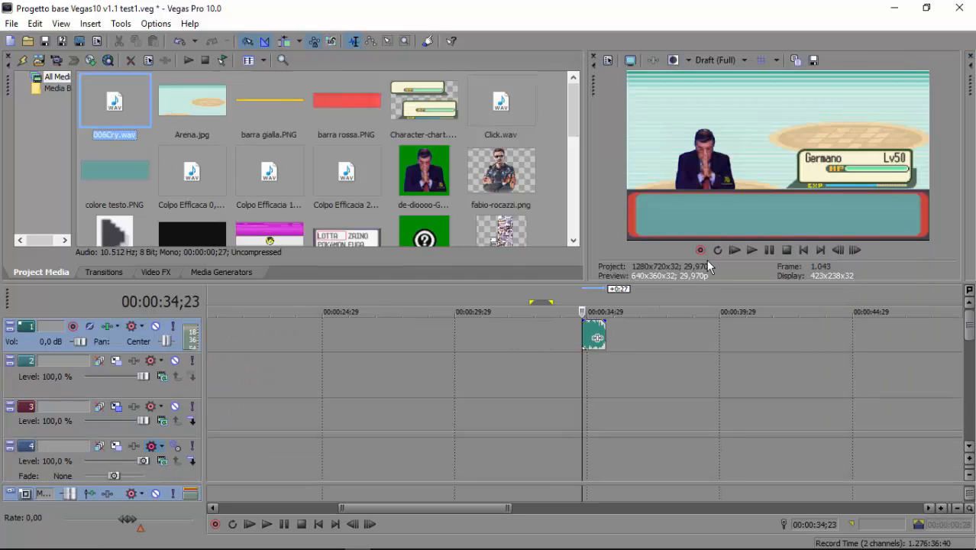
pyautogui.click(750, 249)
pyautogui.click(786, 249)
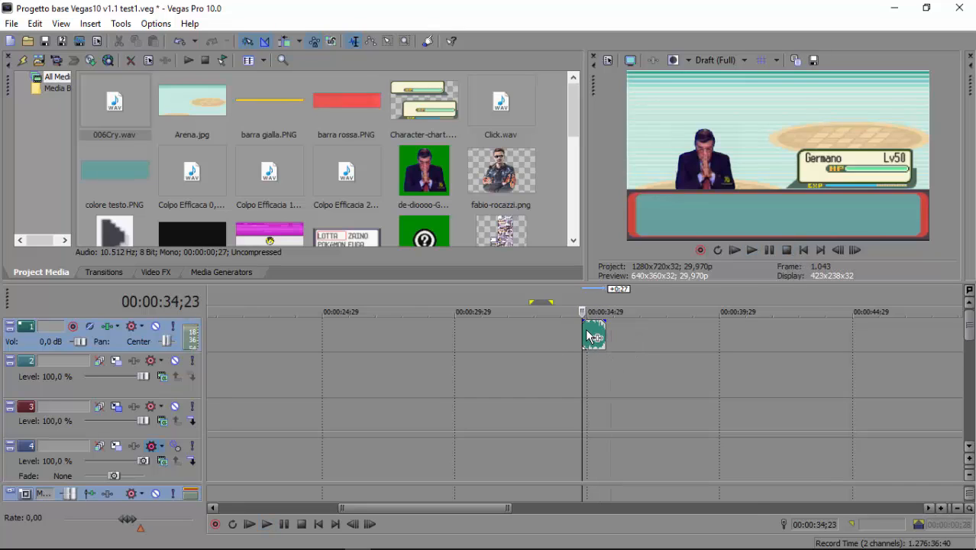
# Check the properties of the 006Cry clip on track 1 and set the loop region to span that clip
pyautogui.rightClick(588, 336)
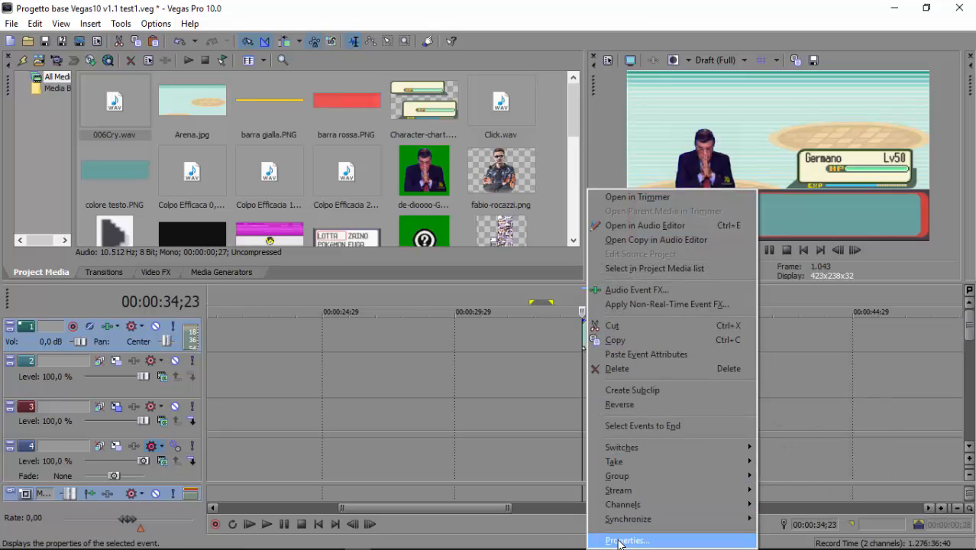
pyautogui.click(642, 6)
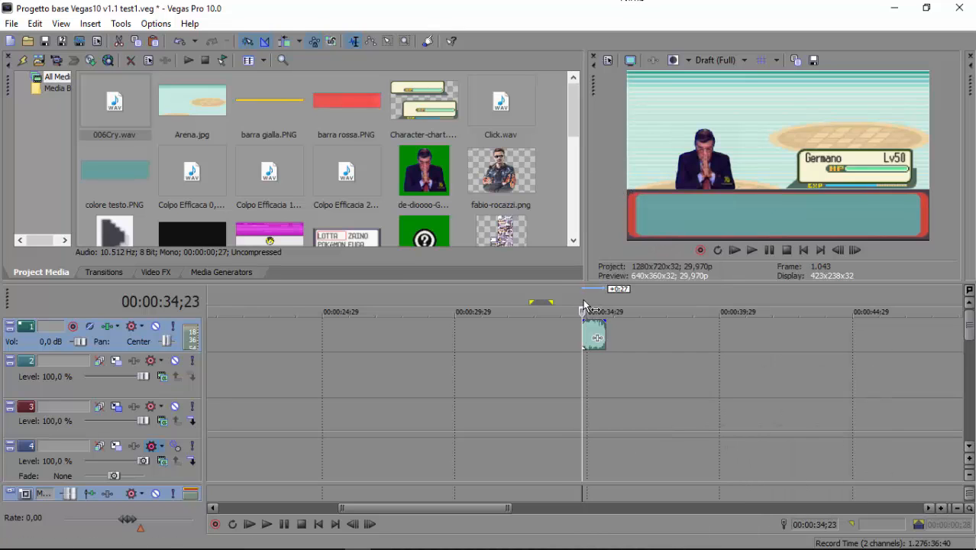
pyautogui.moveTo(584, 303)
pyautogui.mouseDown()
pyautogui.moveTo(606, 303)
pyautogui.moveTo(582, 304)
pyautogui.mouseUp()
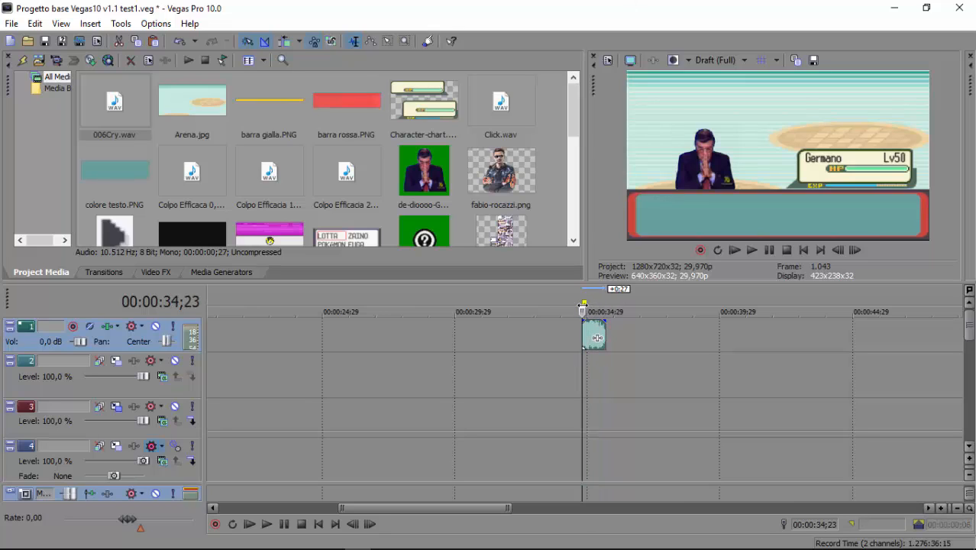
pyautogui.click(595, 337)
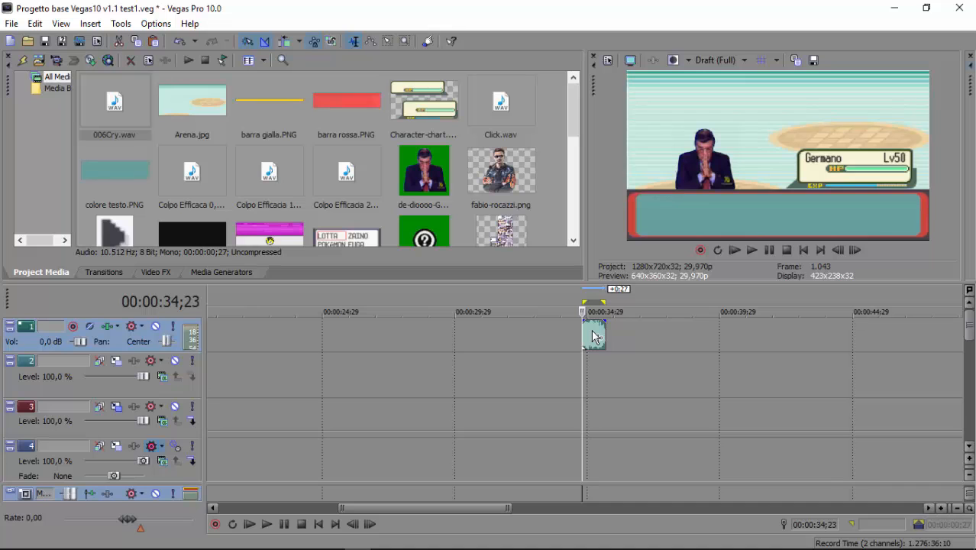
# Time-stretch the 006Cry clip on track 1 with élastique Pro to a new length of 00:00:01;04, locking pitch to stretch
pyautogui.rightClick(594, 336)
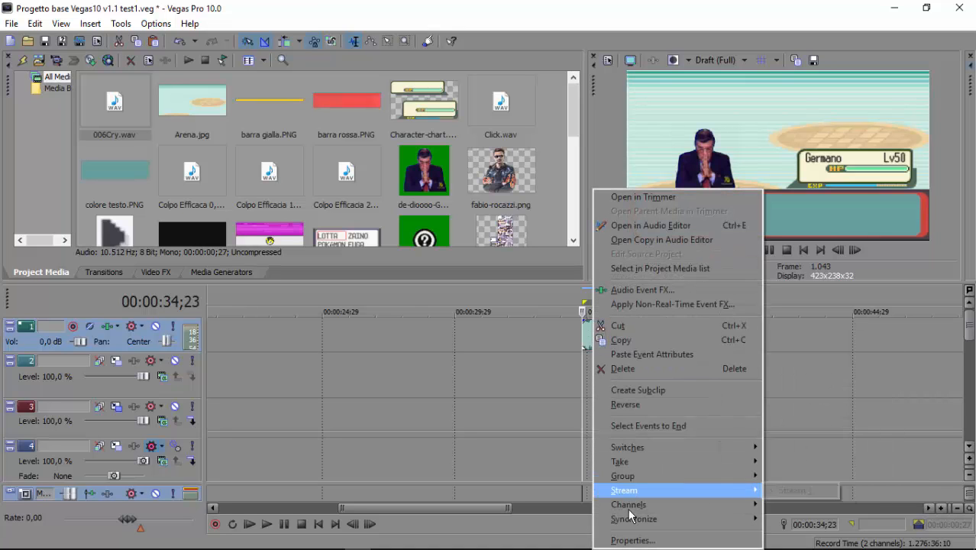
pyautogui.click(649, 544)
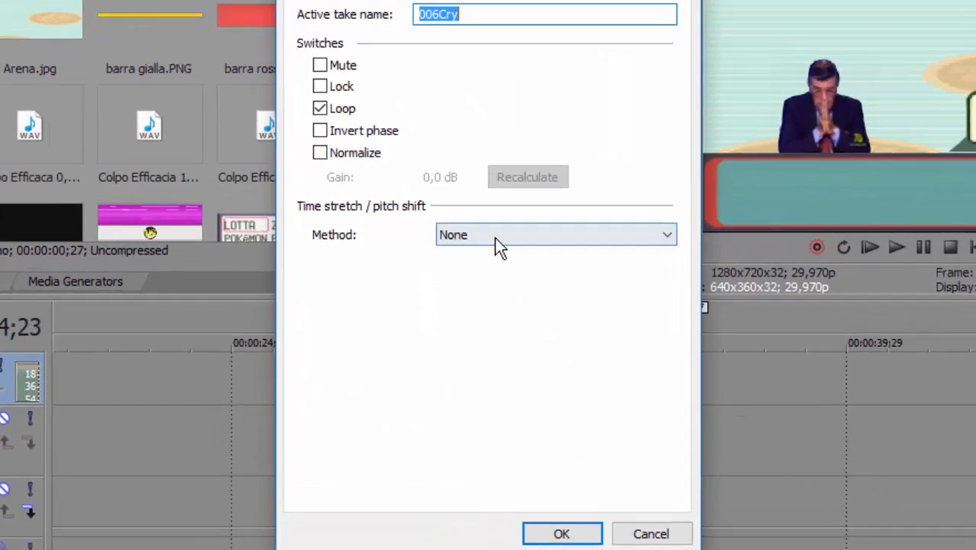
pyautogui.click(502, 257)
pyautogui.click(498, 269)
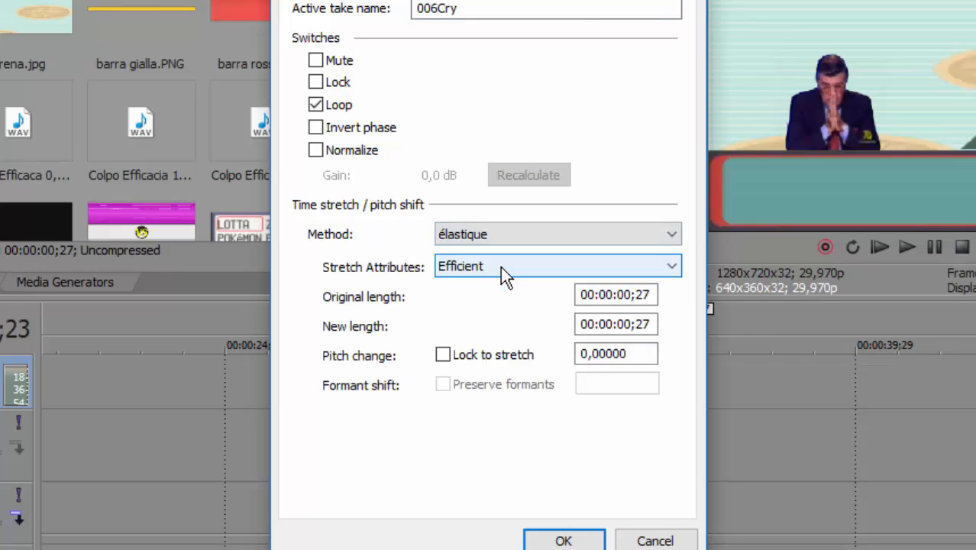
pyautogui.doubleClick(642, 324)
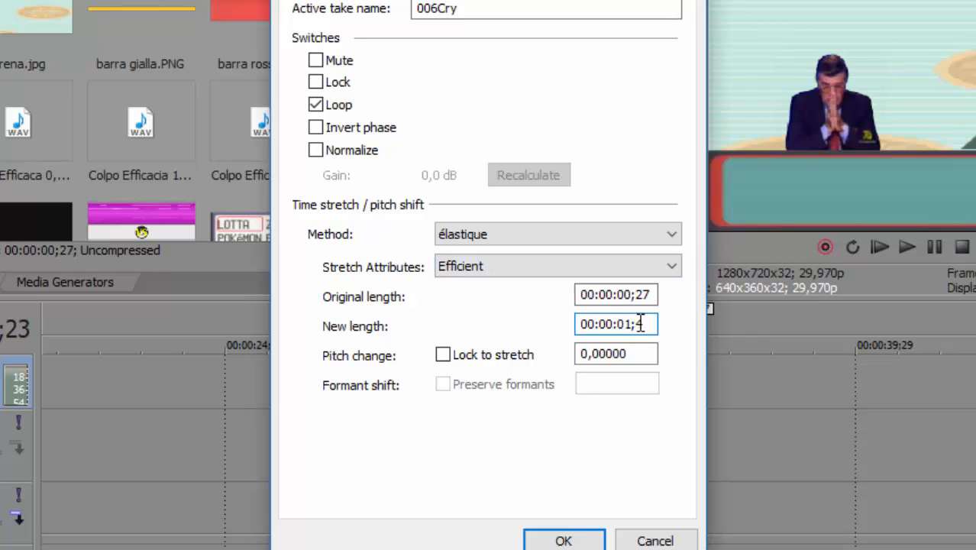
pyautogui.click(492, 272)
pyautogui.click(494, 283)
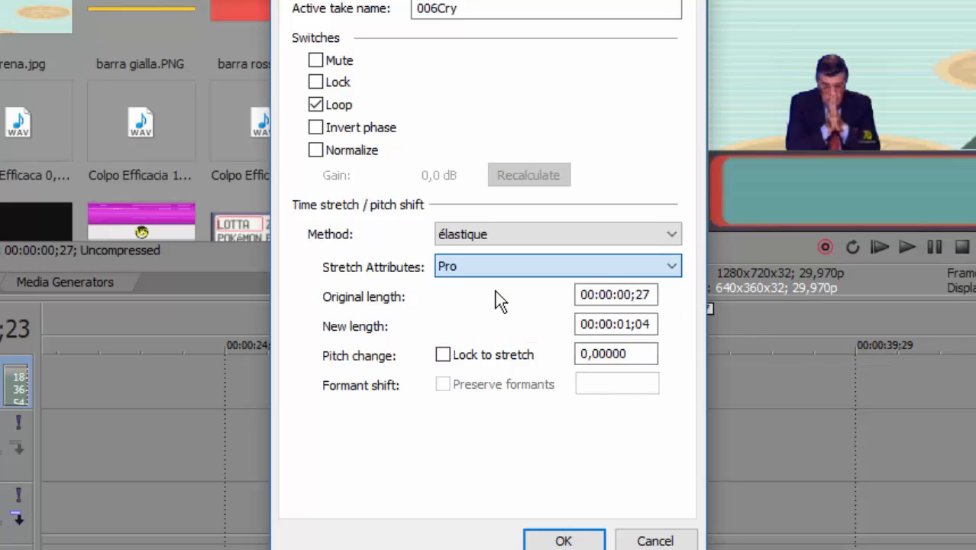
pyautogui.click(479, 363)
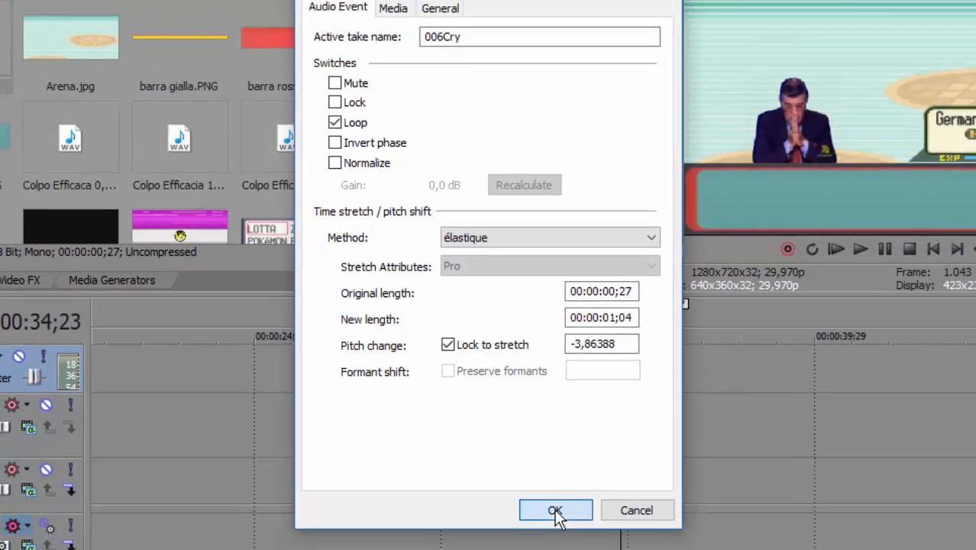
pyautogui.click(565, 540)
pyautogui.click(782, 252)
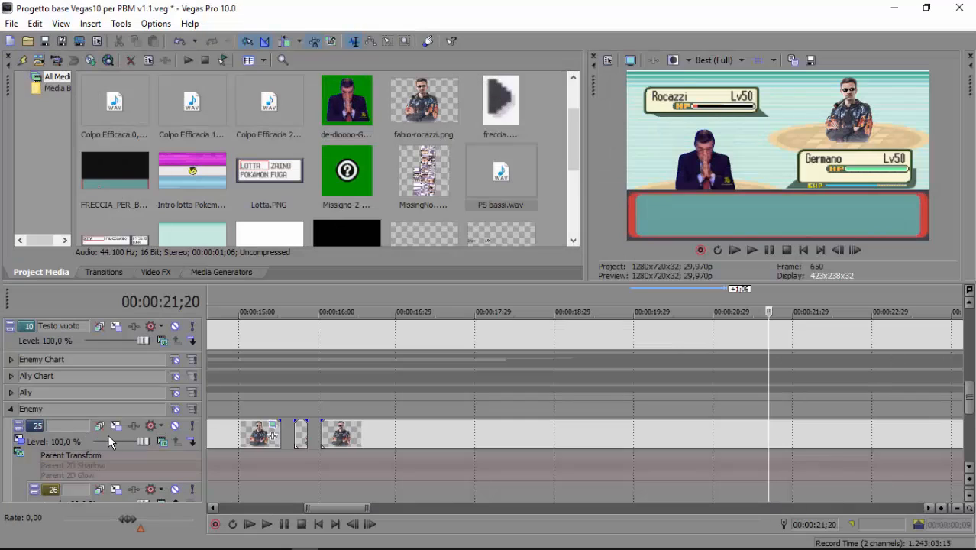
# In track 25's Track Motion, keyframe the starting position at 00:00:21;20 and lower the enemy to Y -274,31 at 00:00:22;00
pyautogui.click(118, 429)
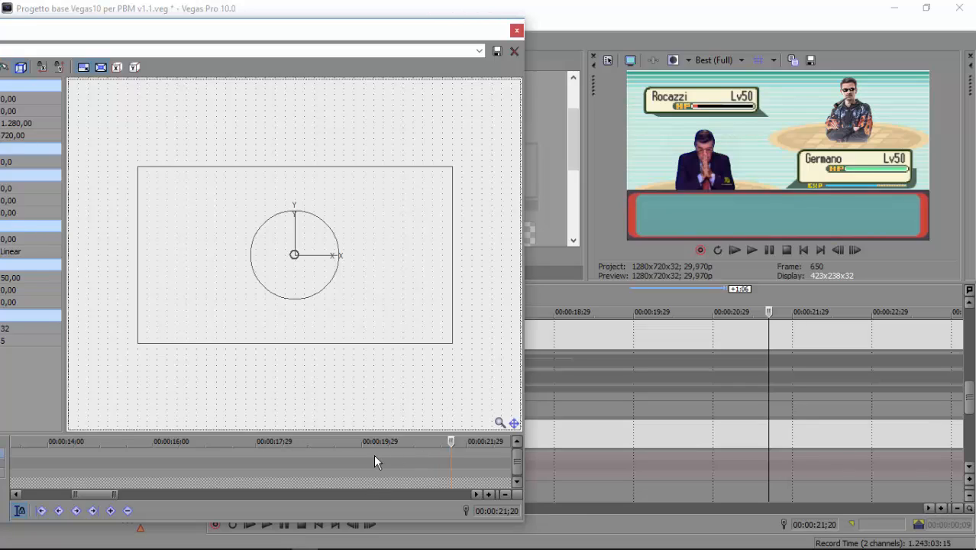
pyautogui.click(110, 512)
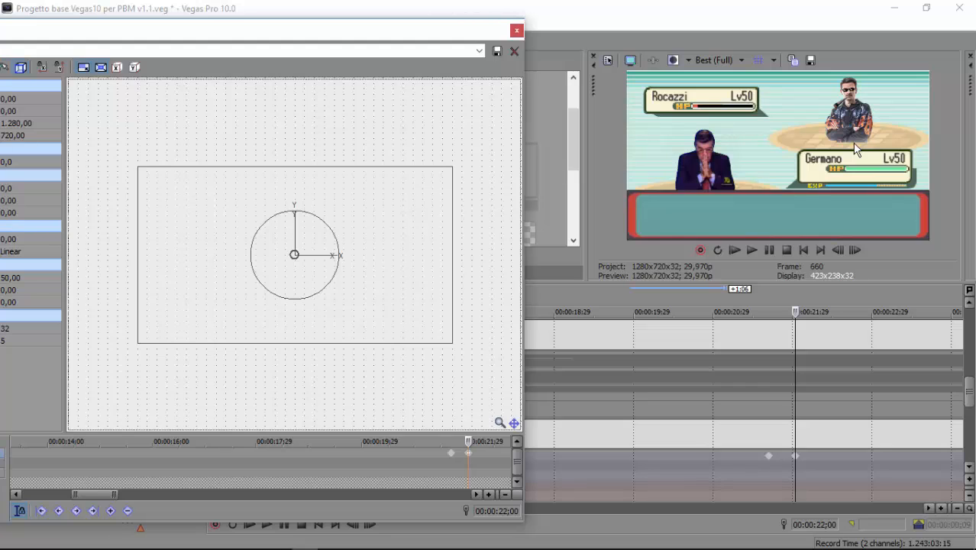
pyautogui.press('Down')
pyautogui.press('Down')
pyautogui.press('Down')
pyautogui.press('Down')
pyautogui.press('Down')
pyautogui.press('Down')
pyautogui.press('Down')
pyautogui.press('Down')
pyautogui.press('Down')
pyautogui.press('Down')
pyautogui.press('Down')
pyautogui.press('Down')
pyautogui.press('Down')
pyautogui.press('Down')
pyautogui.press('Down')
pyautogui.press('Down')
pyautogui.press('Down')
pyautogui.press('Down')
pyautogui.press('Down')
pyautogui.press('Down')
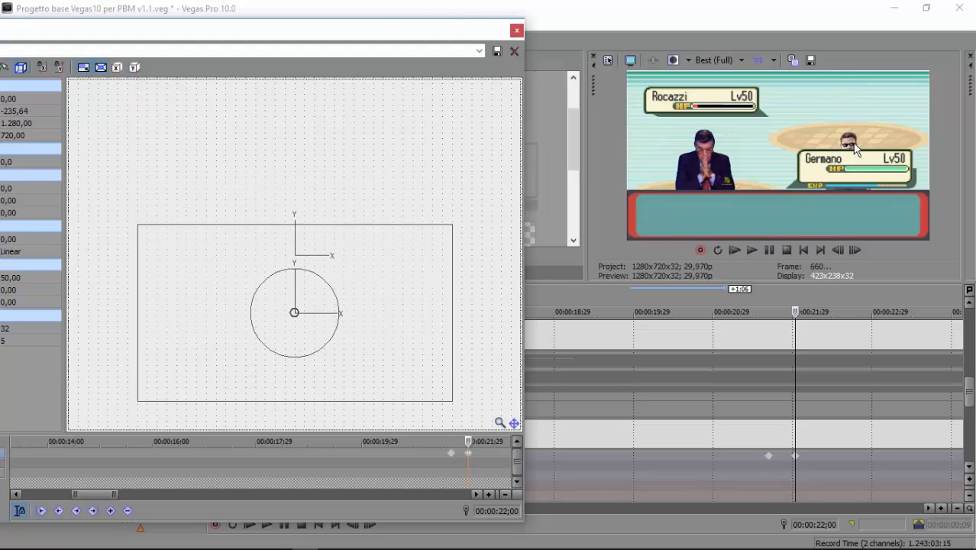
pyautogui.press('Down')
pyautogui.press('Down')
pyautogui.press('Down')
pyautogui.press('Down')
pyautogui.press('Down')
pyautogui.press('Down')
pyautogui.press('Down')
pyautogui.press('Down')
pyautogui.press('Down')
pyautogui.press('Down')
pyautogui.press('Down')
pyautogui.press('Down')
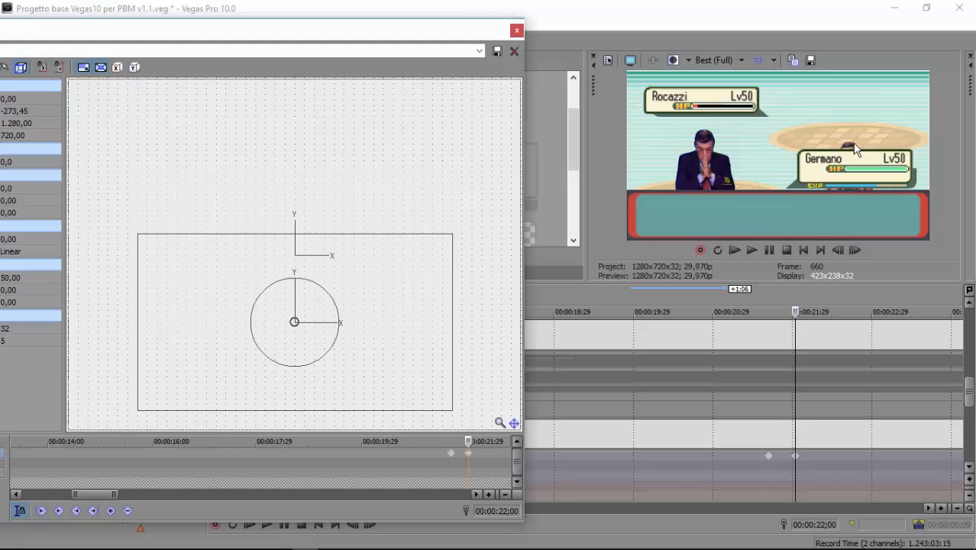
pyautogui.scroll(5, 404, 252)
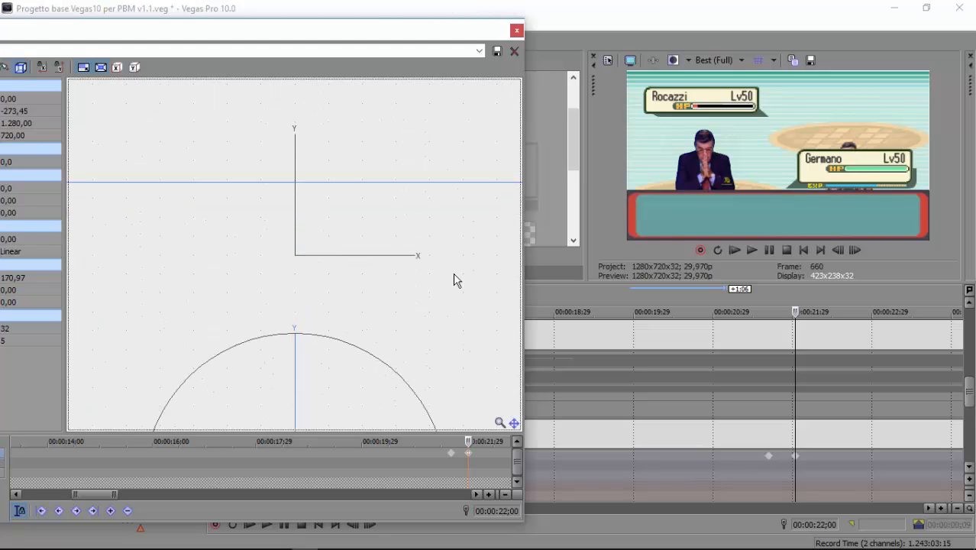
pyautogui.press('Down')
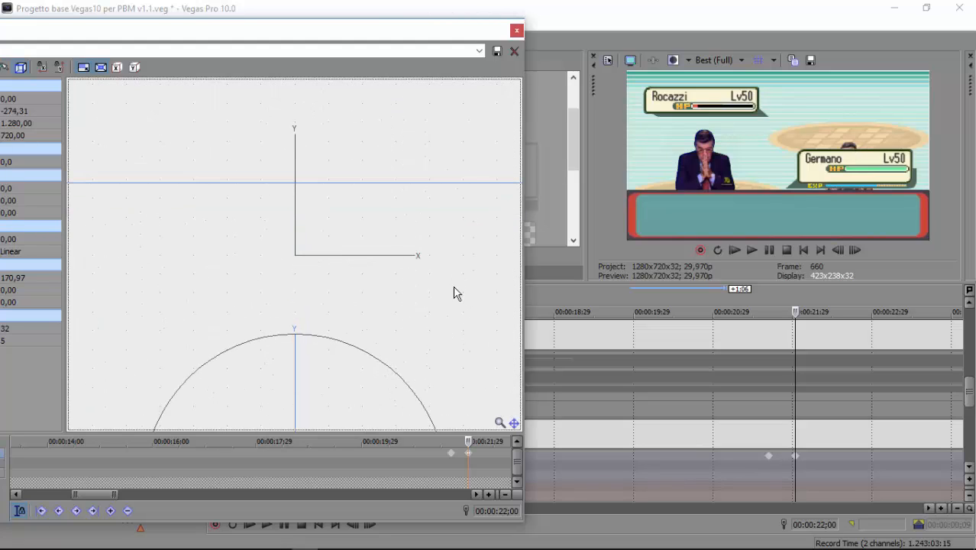
pyautogui.click(516, 32)
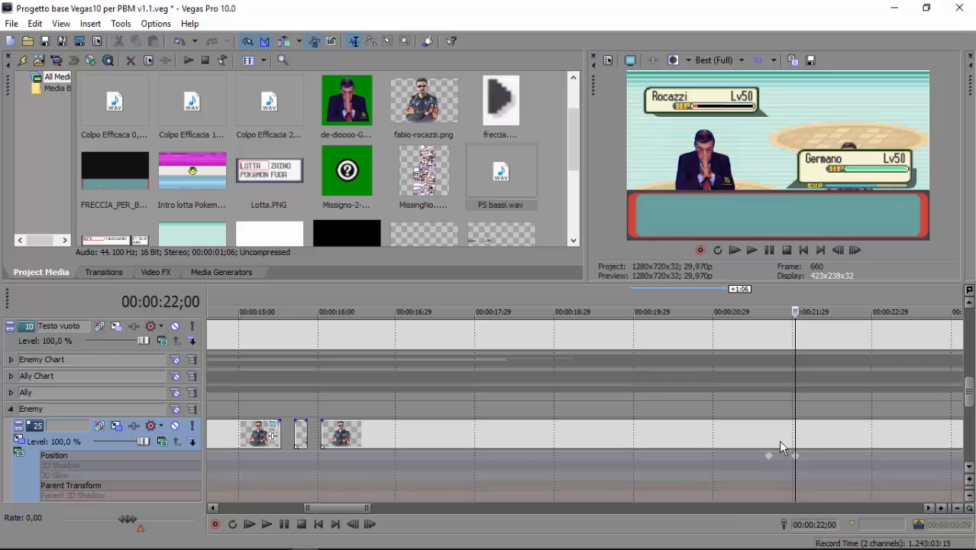
# Open Event Pan/Crop for the enemy character clip on track 25 and enable its mask
pyautogui.rightClick(806, 431)
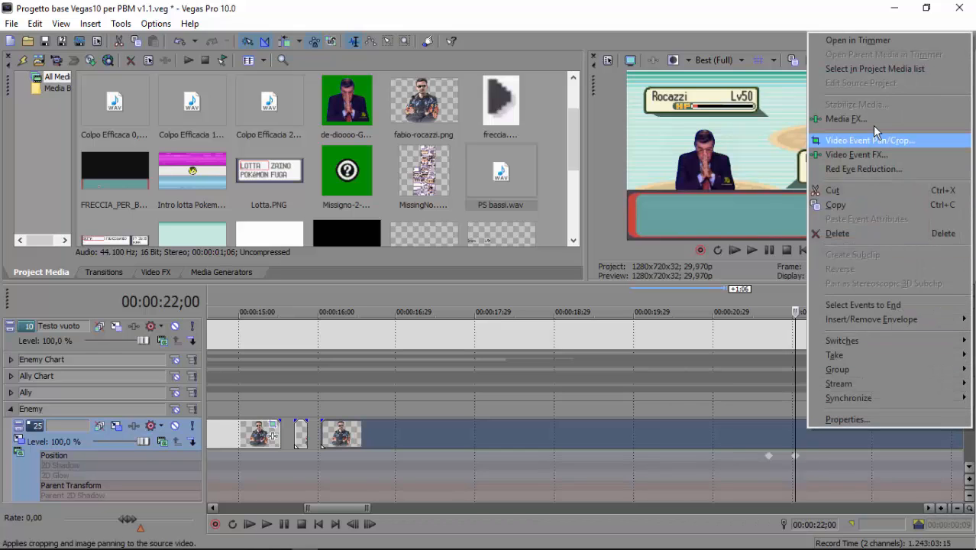
pyautogui.click(871, 140)
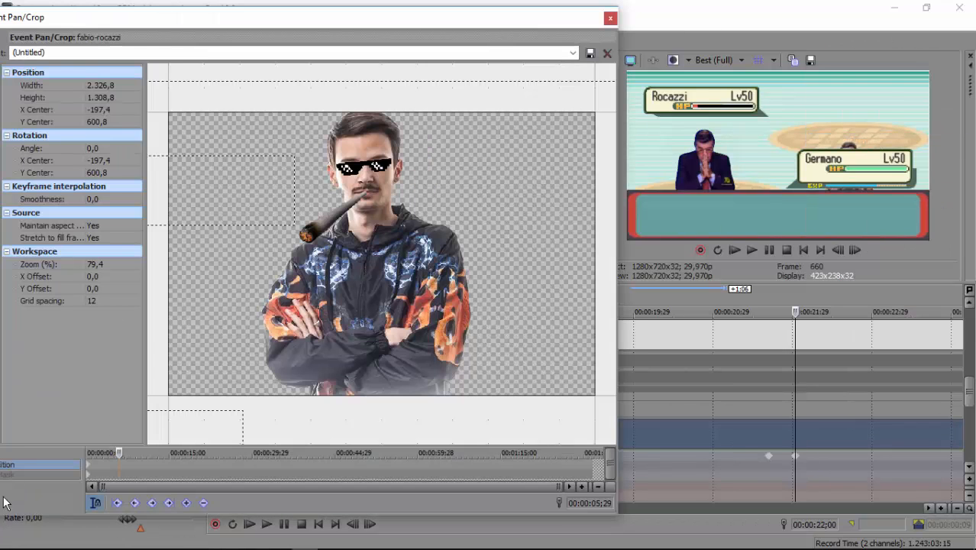
pyautogui.click(33, 474)
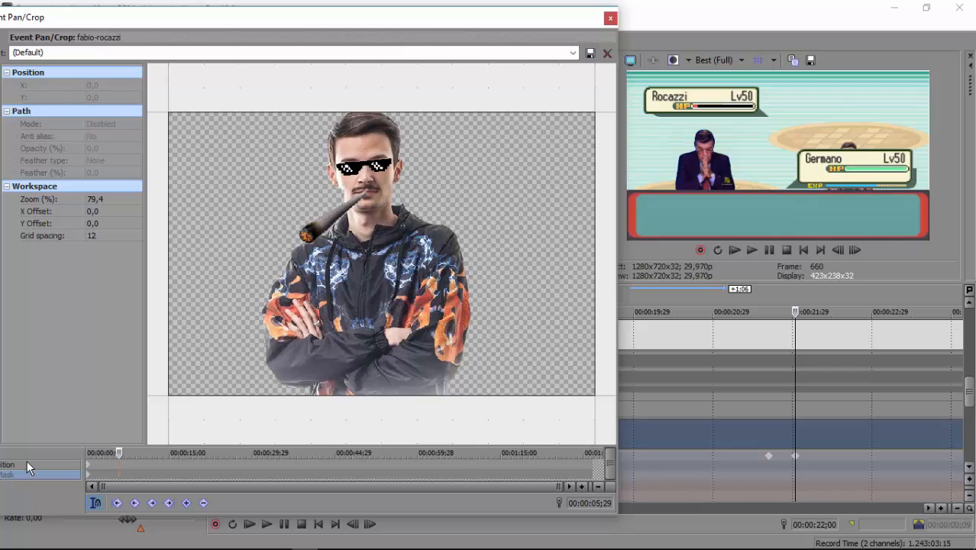
pyautogui.moveTo(131, 20); pyautogui.dragTo(201, 8)
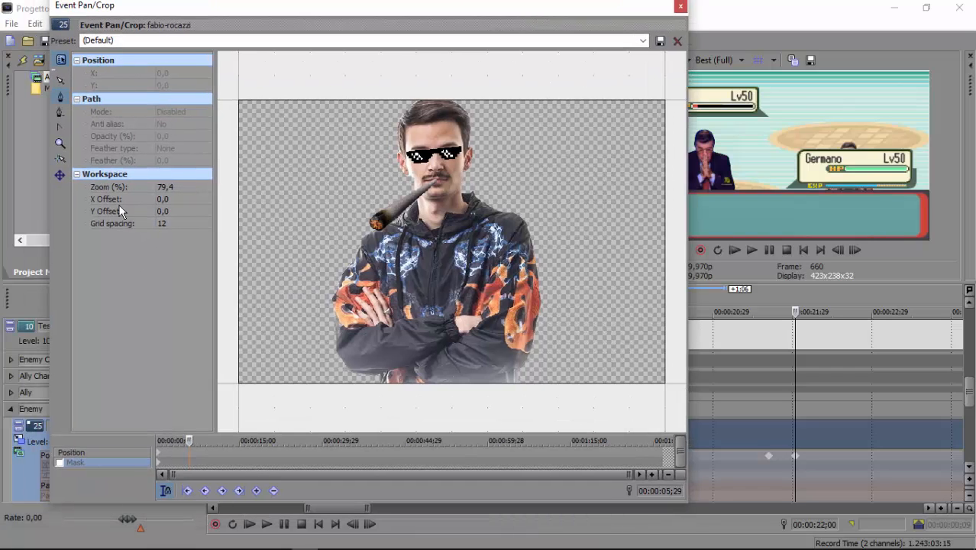
pyautogui.click(59, 463)
pyautogui.moveTo(268, 16); pyautogui.dragTo(236, 39)
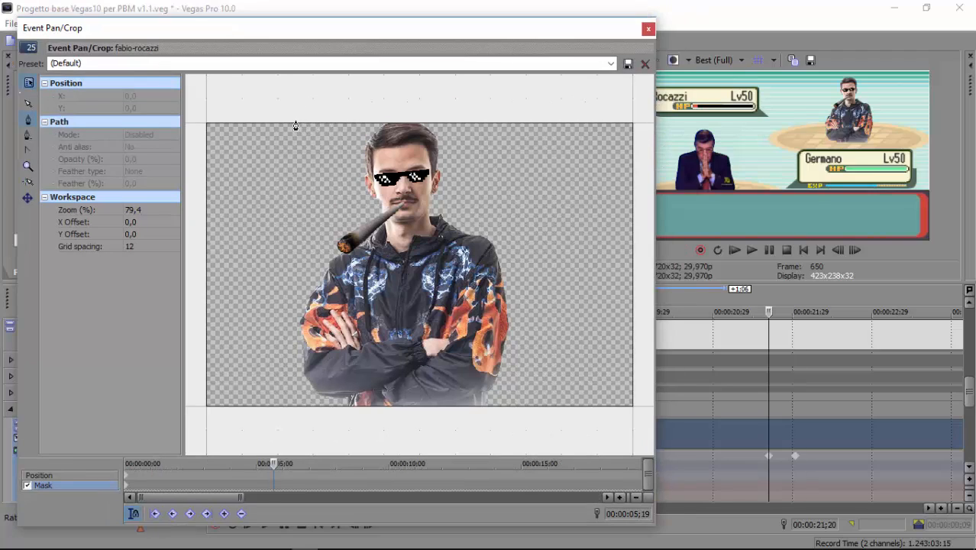
# Draw a closed rectangular mask around the whole enemy character at 00:00:21;20
pyautogui.click(295, 122)
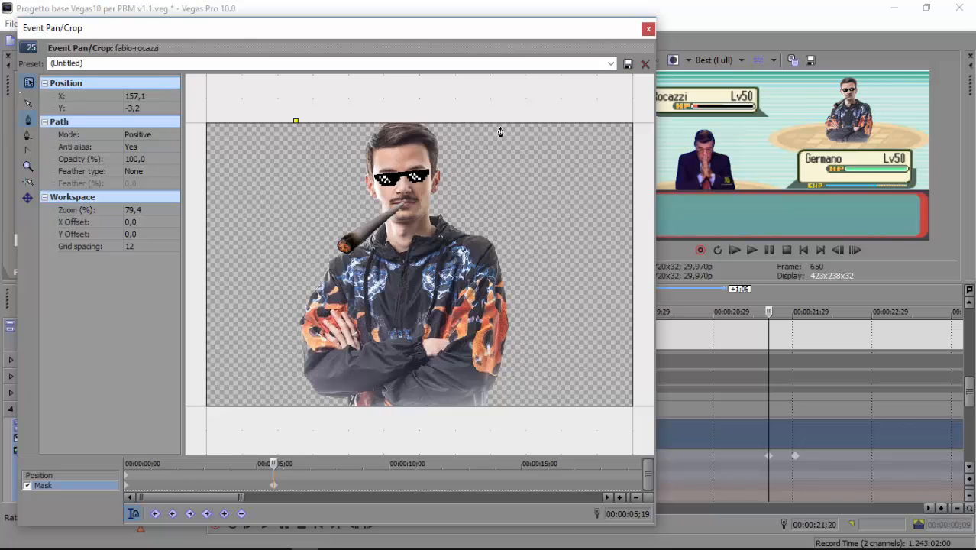
pyautogui.click(517, 412)
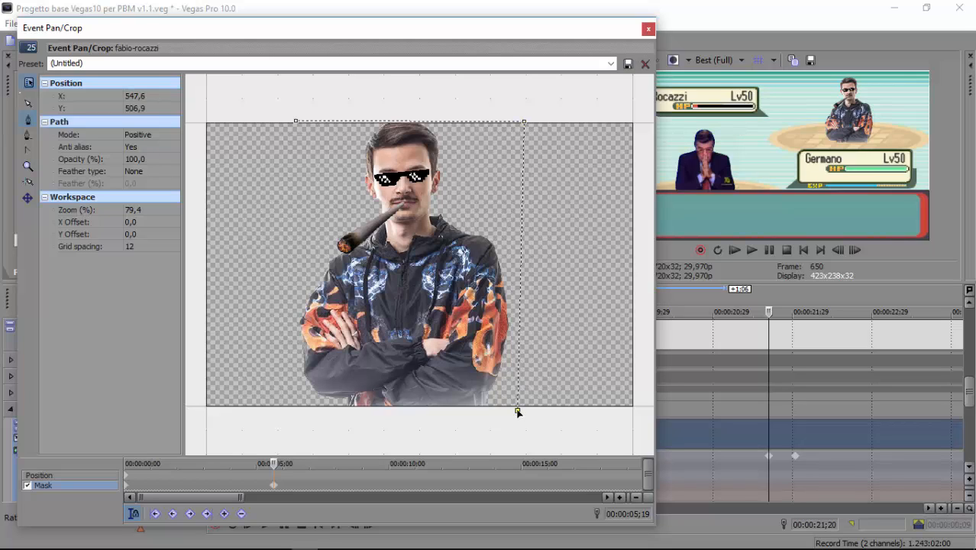
pyautogui.click(285, 413)
pyautogui.click(294, 123)
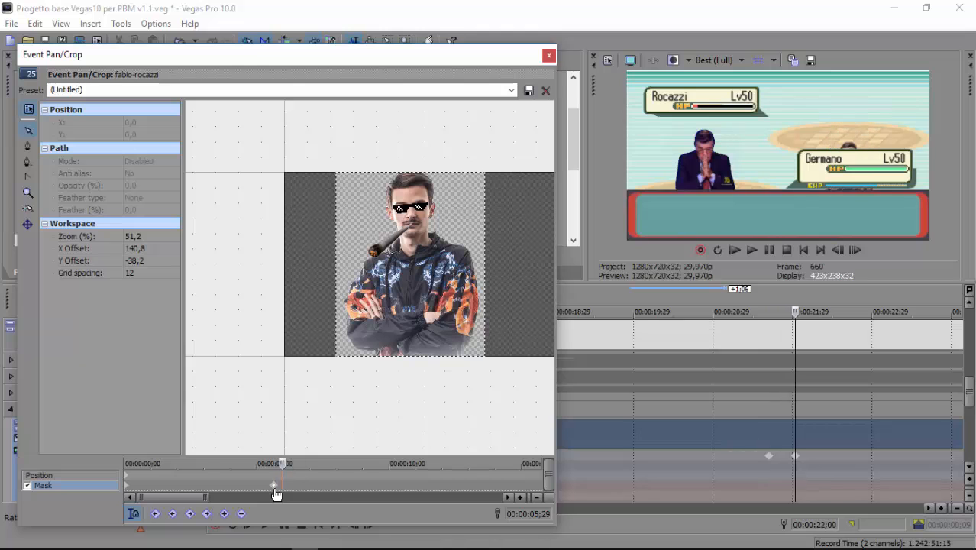
# At 00:00:22;00, raise the mask's two lower corners to the image's upper edge to hide the enemy character
pyautogui.scroll(7, 401, 383)
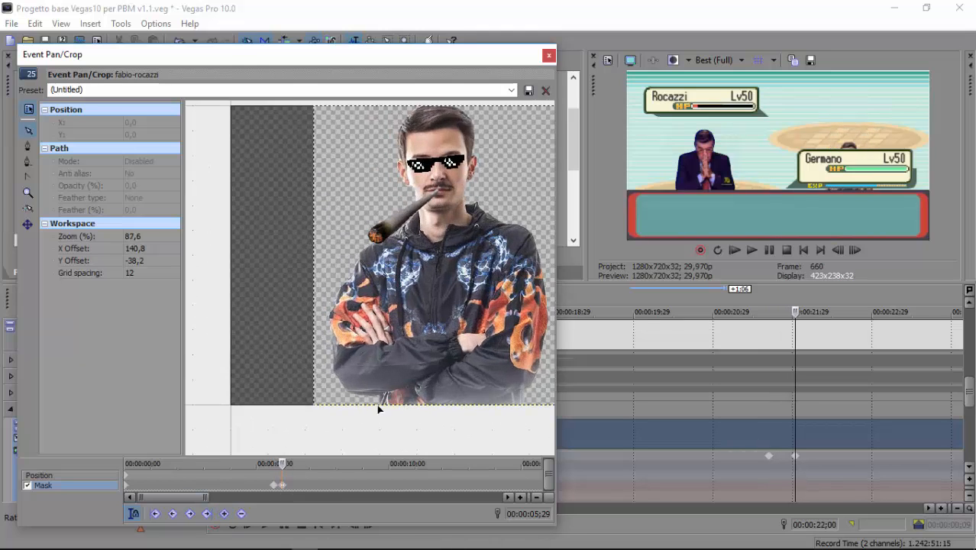
pyautogui.moveTo(248, 352); pyautogui.dragTo(321, 409)
pyautogui.scroll(1, 261, 132)
pyautogui.moveTo(319, 409); pyautogui.dragTo(301, 173)
pyautogui.moveTo(496, 366); pyautogui.dragTo(307, 223)
pyautogui.moveTo(462, 443); pyautogui.dragTo(462, 157)
pyautogui.moveTo(510, 186); pyautogui.dragTo(530, 415)
pyautogui.moveTo(482, 387); pyautogui.dragTo(481, 253)
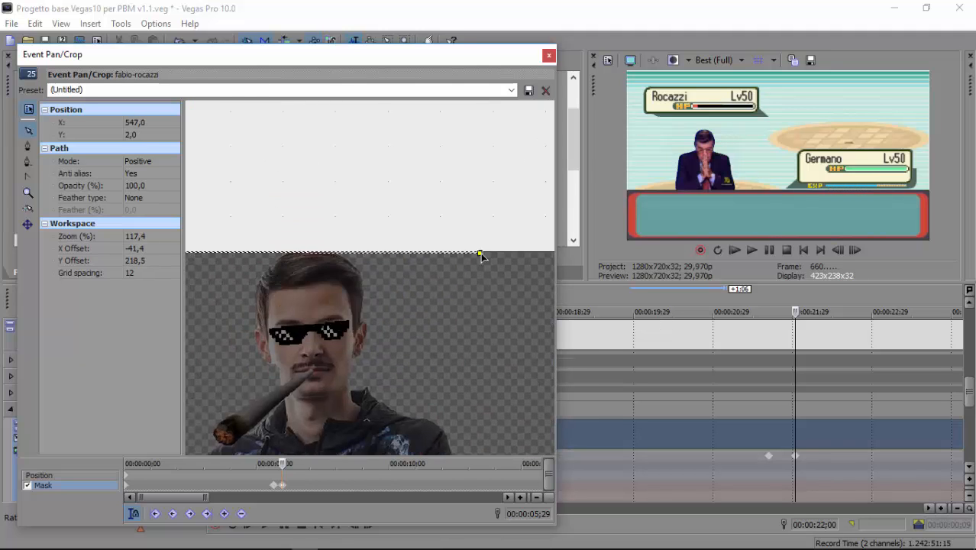
# Fine-tune the collapsed mask's corner points so they line up exactly along the image's upper edge
pyautogui.moveTo(200, 304); pyautogui.dragTo(414, 283)
pyautogui.scroll(9, 415, 283)
pyautogui.moveTo(278, 168); pyautogui.dragTo(280, 167)
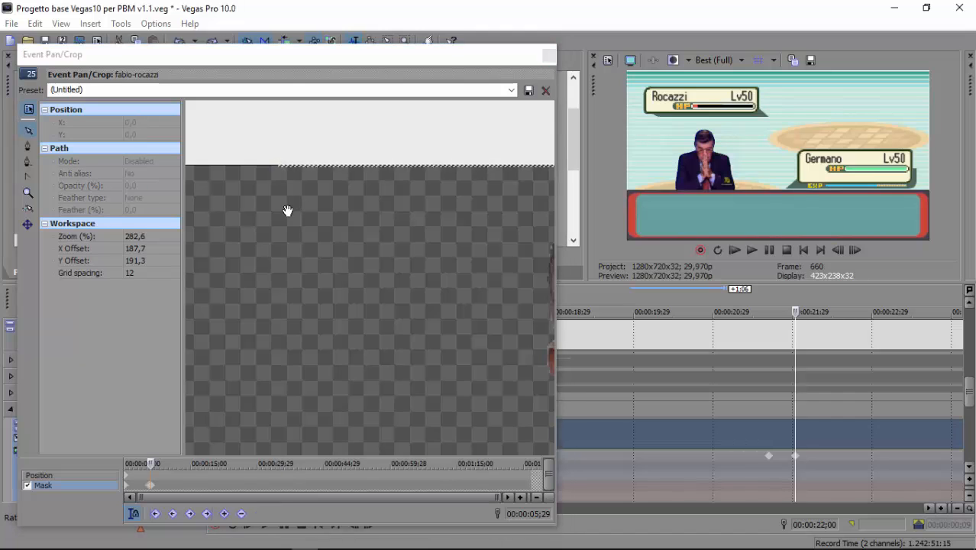
pyautogui.scroll(12, 286, 211)
pyautogui.moveTo(363, 218); pyautogui.dragTo(361, 221)
pyautogui.moveTo(509, 320); pyautogui.dragTo(214, 313)
pyautogui.moveTo(527, 297); pyautogui.dragTo(316, 257)
pyautogui.scroll(-6, 484, 296)
pyautogui.scroll(6, 316, 257)
pyautogui.click(399, 195)
pyautogui.scroll(-20, 315, 262)
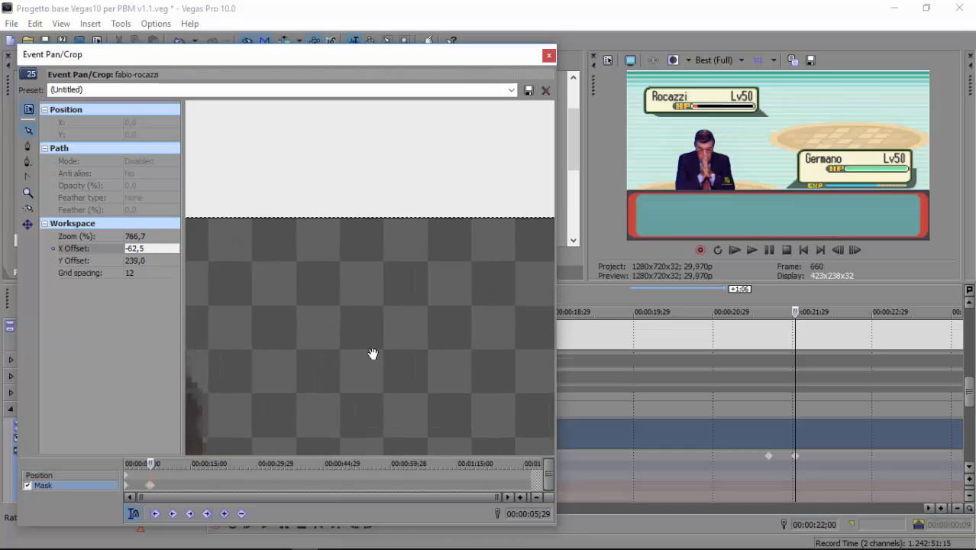
pyautogui.moveTo(420, 385); pyautogui.dragTo(442, 219)
pyautogui.scroll(-4, 412, 353)
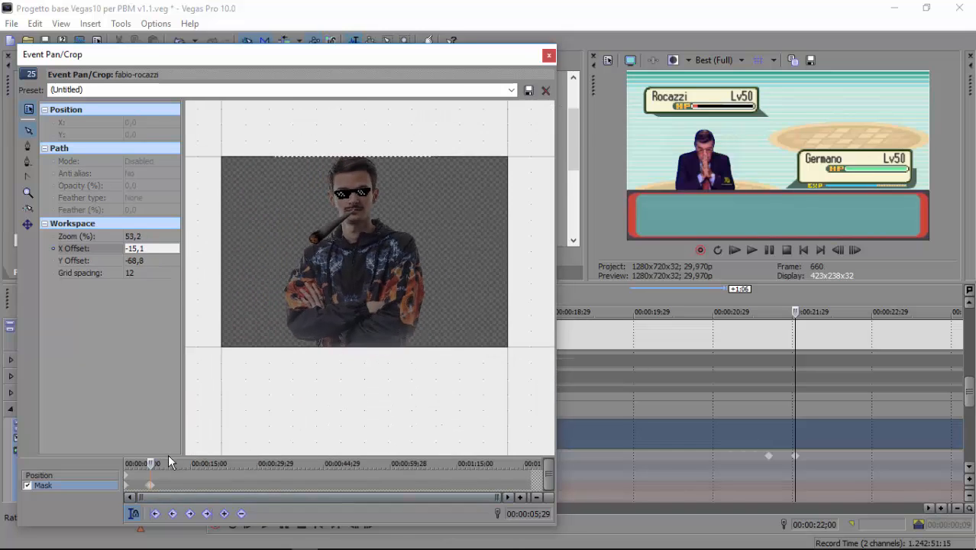
# Scrub between the two mask keyframes to check the sinking animation and close Event Pan/Crop
pyautogui.scroll(6, 158, 469)
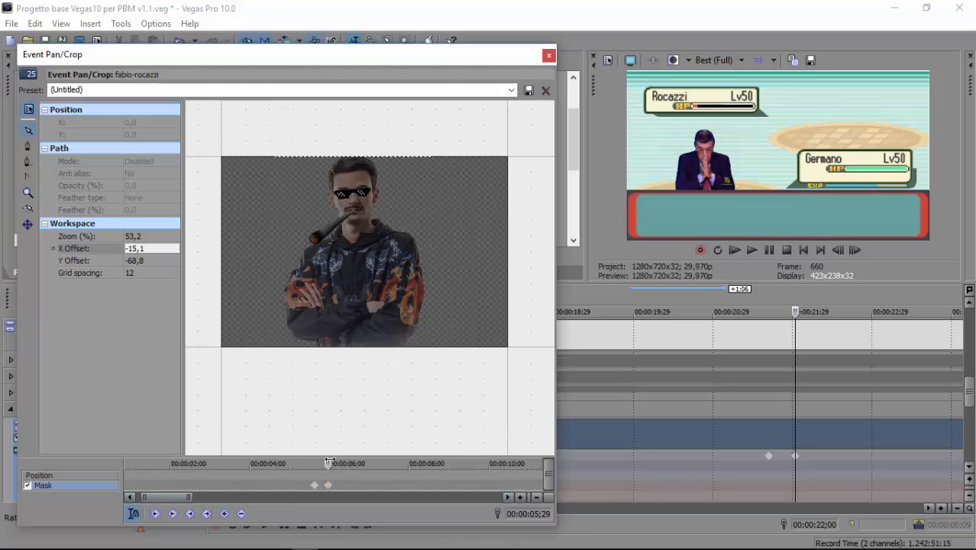
pyautogui.moveTo(329, 462); pyautogui.dragTo(314, 462)
pyautogui.click(549, 55)
# Collapse the Enemy group and split the clips in the Enemy Chart group at 00:00:22;01
pyautogui.click(11, 409)
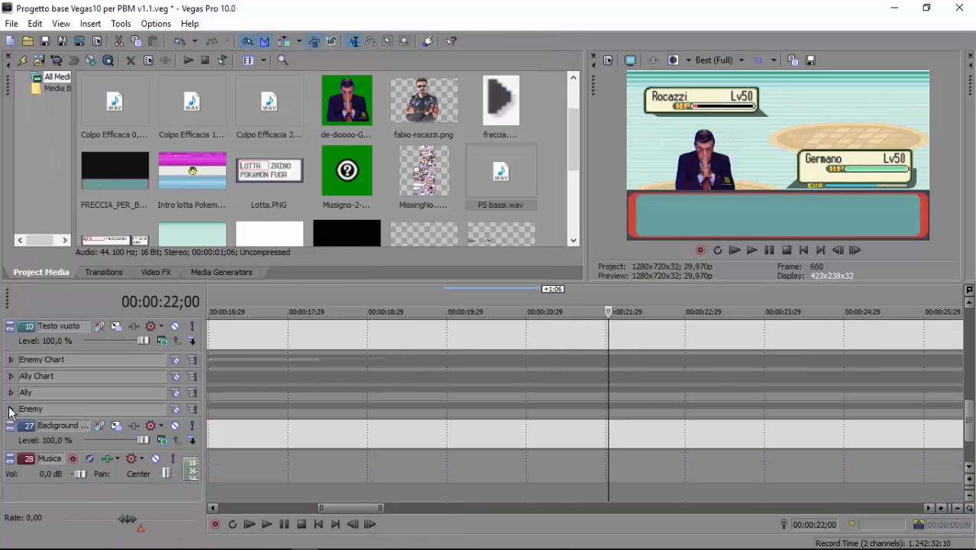
pyautogui.click(10, 360)
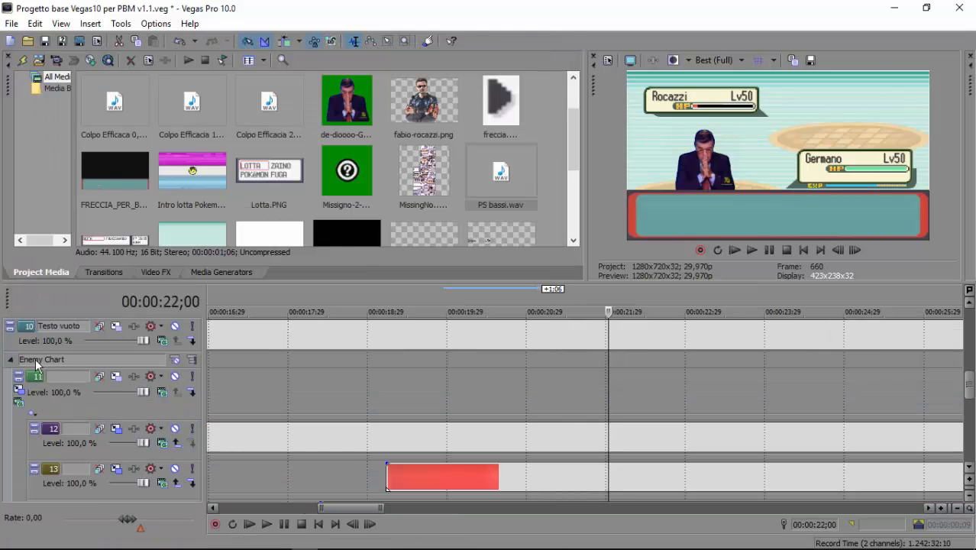
pyautogui.click(612, 432)
pyautogui.scroll(4, 612, 432)
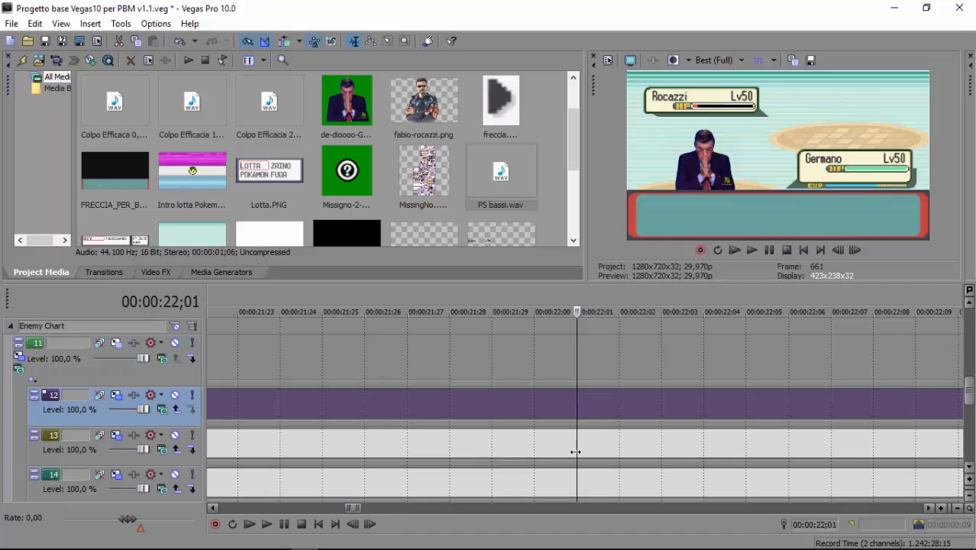
pyautogui.scroll(-5, 575, 451)
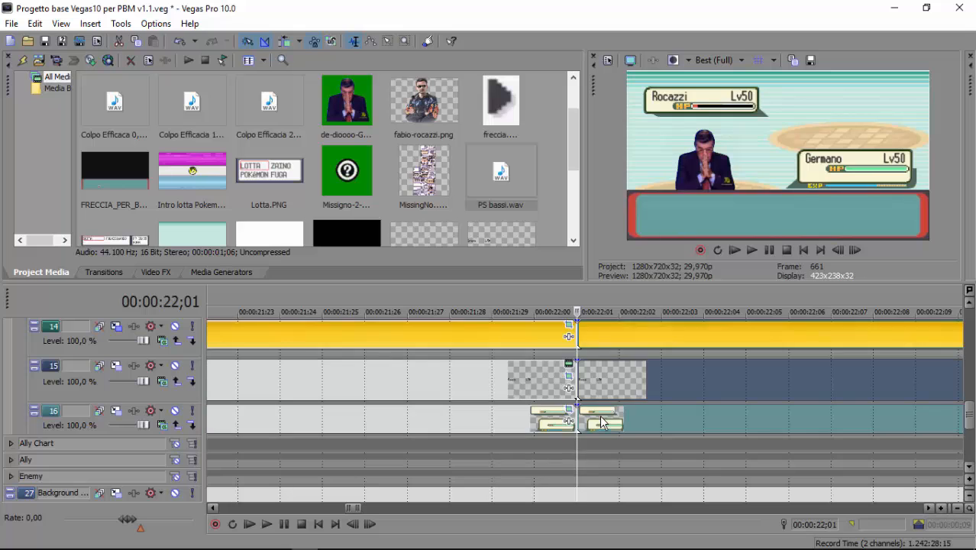
# Copy the "Germano Mosconi usa PUNIO!" dialogue clips on tracks 5 to 7 and paste them at 00:00:22;01 as a new source media copy
pyautogui.scroll(-3, 601, 421)
pyautogui.scroll(5, 601, 420)
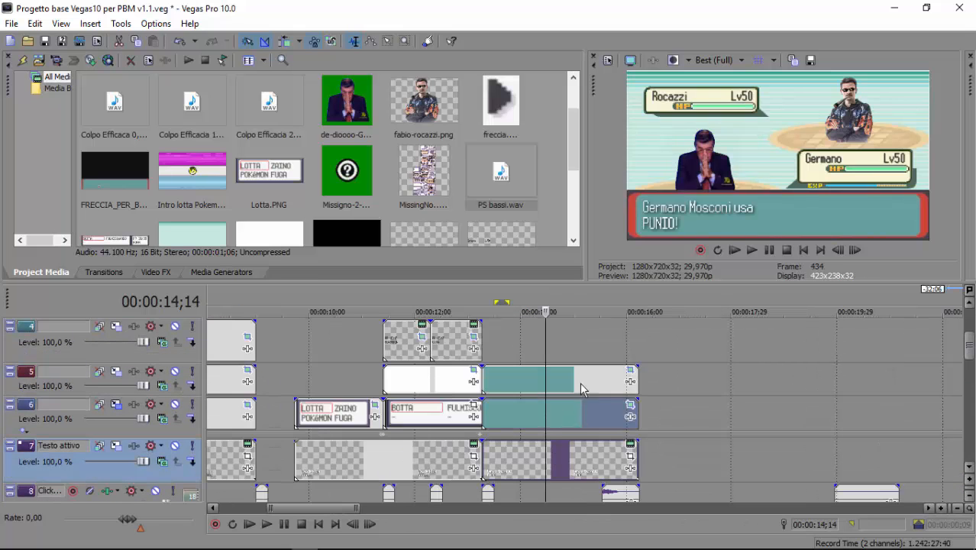
pyautogui.rightClick(565, 464)
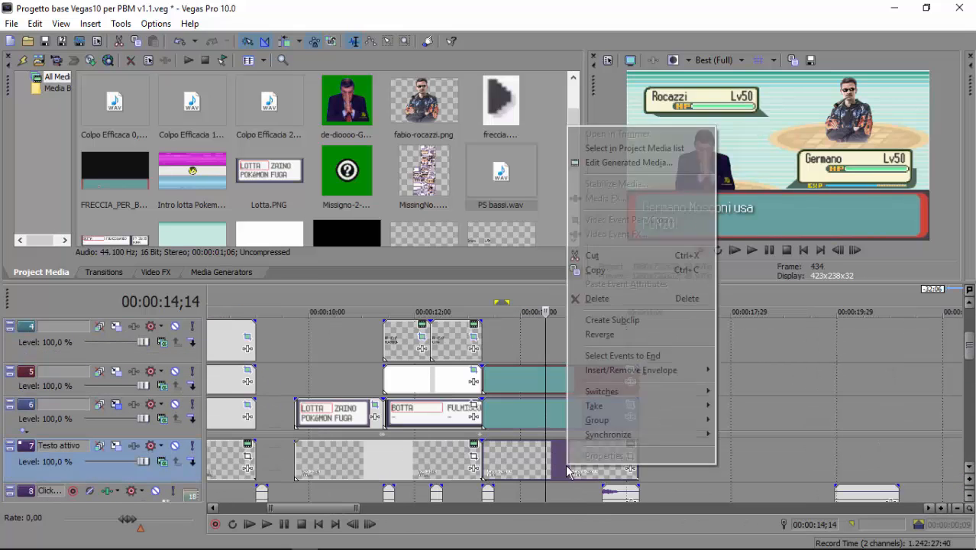
pyautogui.click(646, 266)
pyautogui.moveTo(351, 509); pyautogui.dragTo(403, 509)
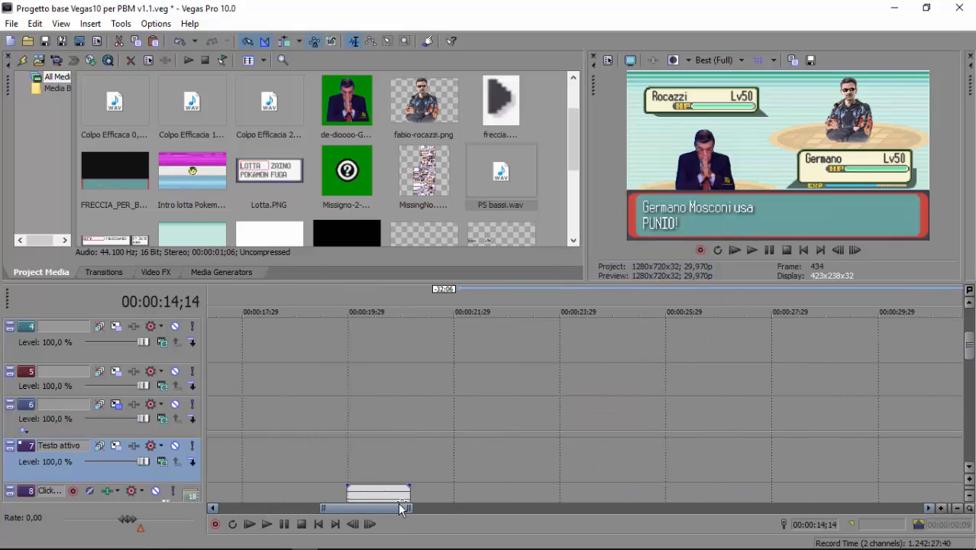
pyautogui.click(457, 378)
pyautogui.hotkey('ctrl', 'v')
pyautogui.click(588, 251)
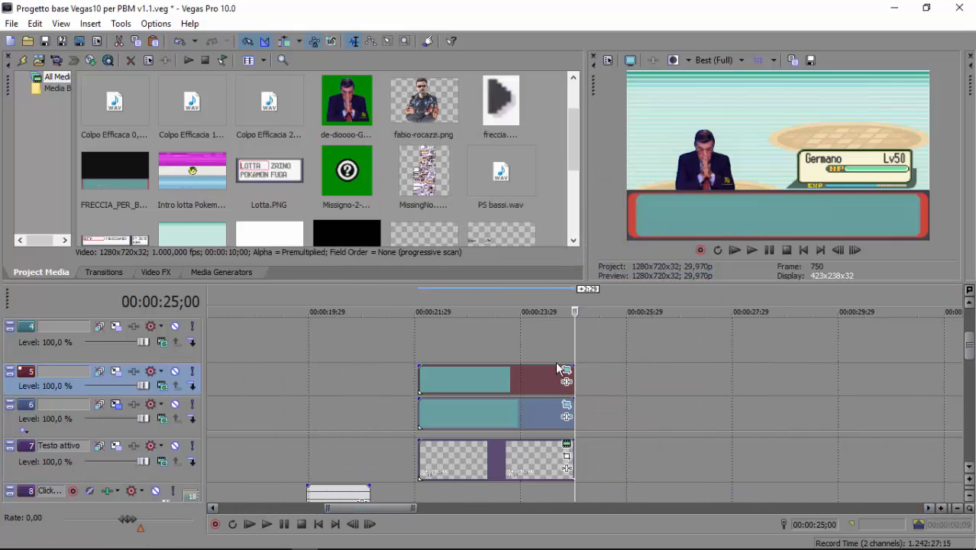
# Replace the pasted clip's text with "Rocazzi nemico" and "è esausto!" on two lines
pyautogui.click(566, 469)
pyautogui.moveTo(368, 269); pyautogui.dragTo(431, 322)
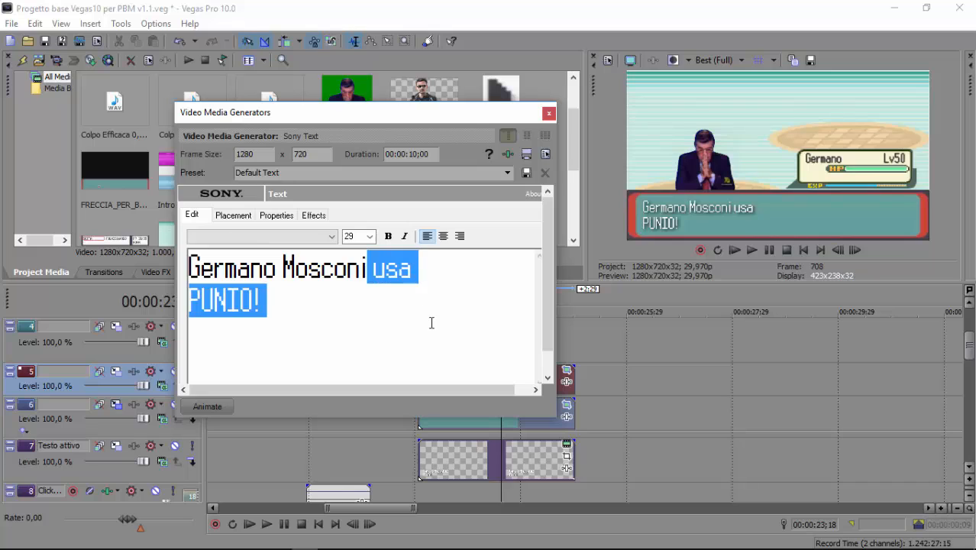
pyautogui.press('BackSpace')
pyautogui.press('BackSpace')
pyautogui.press('BackSpace')
pyautogui.press('BackSpace')
pyautogui.press('BackSpace')
pyautogui.press('BackSpace')
pyautogui.press('BackSpace')
pyautogui.press('BackSpace')
pyautogui.press('BackSpace')
pyautogui.press('BackSpace')
pyautogui.press('BackSpace')
pyautogui.press('BackSpace')
pyautogui.press('BackSpace')
pyautogui.press('BackSpace')
pyautogui.press('BackSpace')
pyautogui.press('BackSpace')
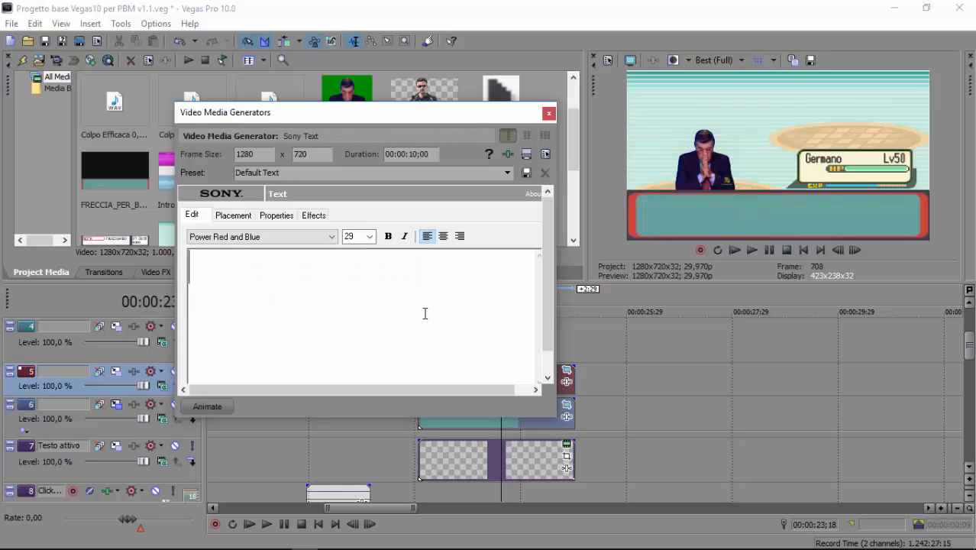
pyautogui.write('Rocazzi nemico')
pyautogui.press('Return')
pyautogui.write('è esa')
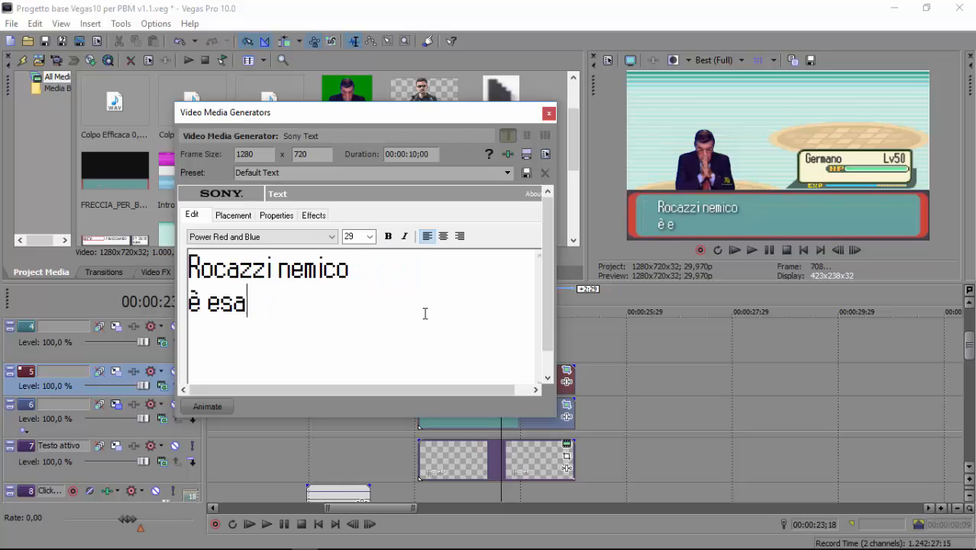
pyautogui.write('usto!')
# Place the fainting message in the dialogue box at X -0,638 and Y 0,702, and close the text generator
pyautogui.click(251, 217)
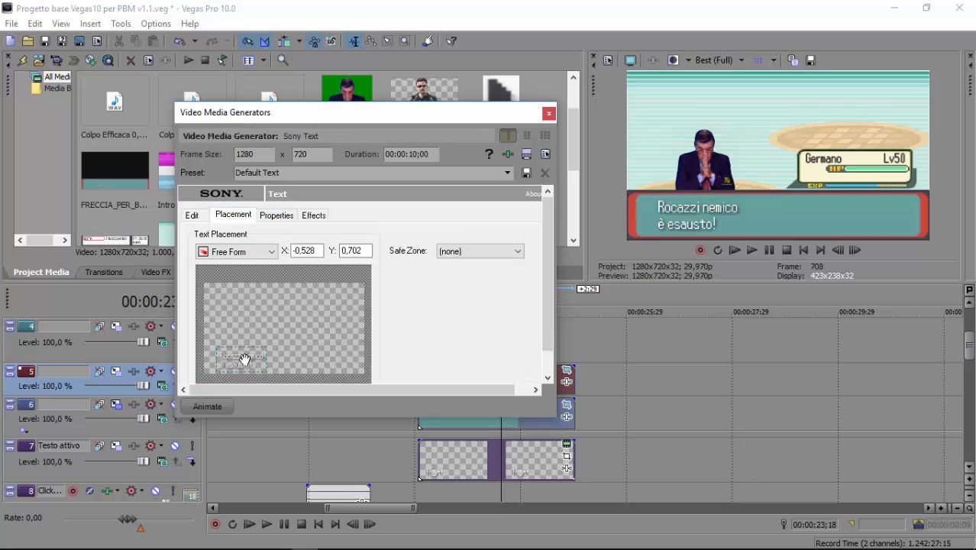
pyautogui.moveTo(245, 358); pyautogui.dragTo(245, 359)
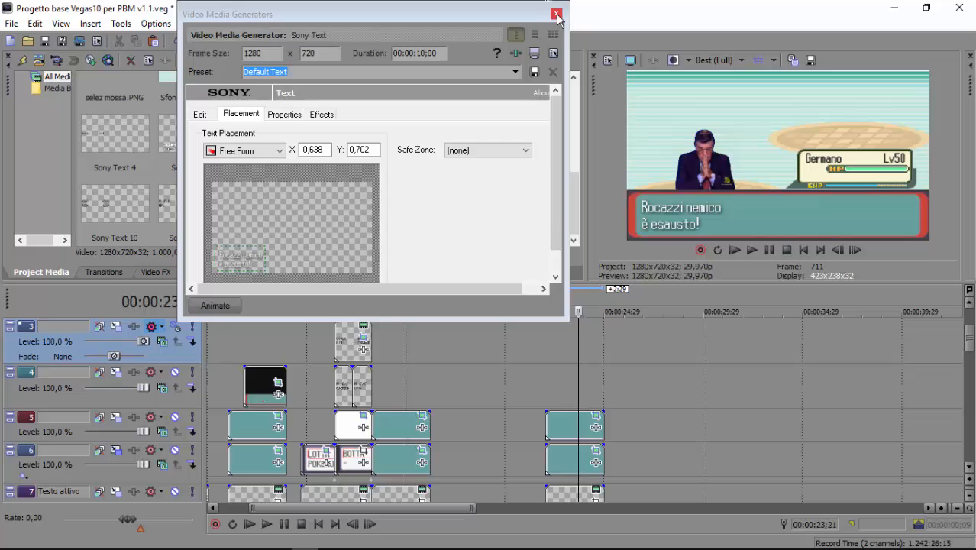
pyautogui.click(554, 9)
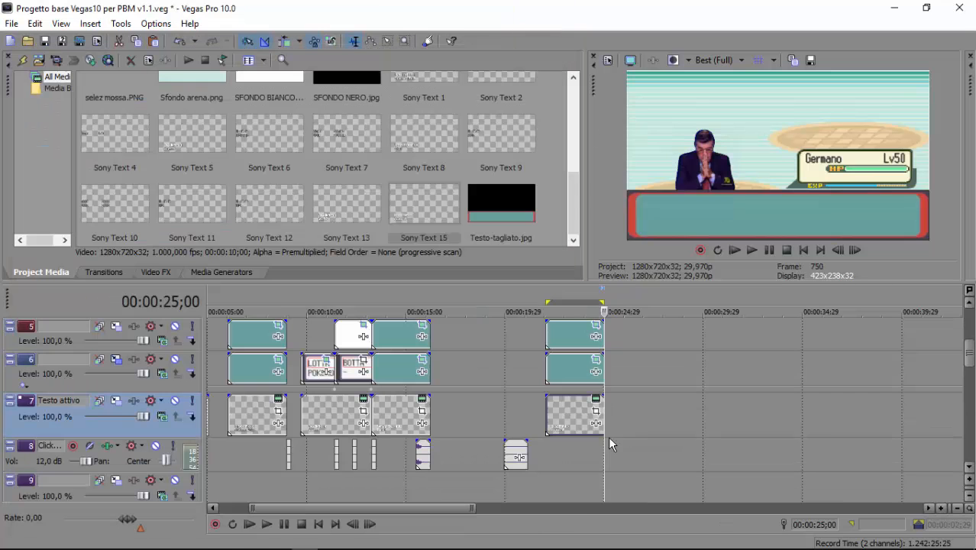
# Duplicate the fainting message's text and dialogue box clips to start at 00:00:25;00, giving the text its own source media copy
pyautogui.rightClick(626, 427)
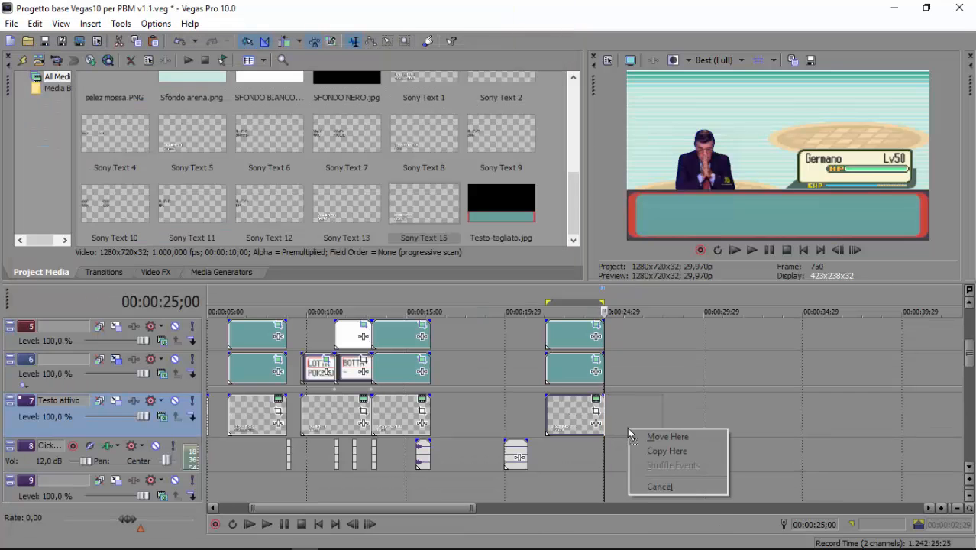
pyautogui.click(658, 451)
pyautogui.click(588, 252)
pyautogui.moveTo(576, 367); pyautogui.dragTo(633, 373)
pyautogui.click(655, 398)
pyautogui.moveTo(579, 335); pyautogui.dragTo(637, 347)
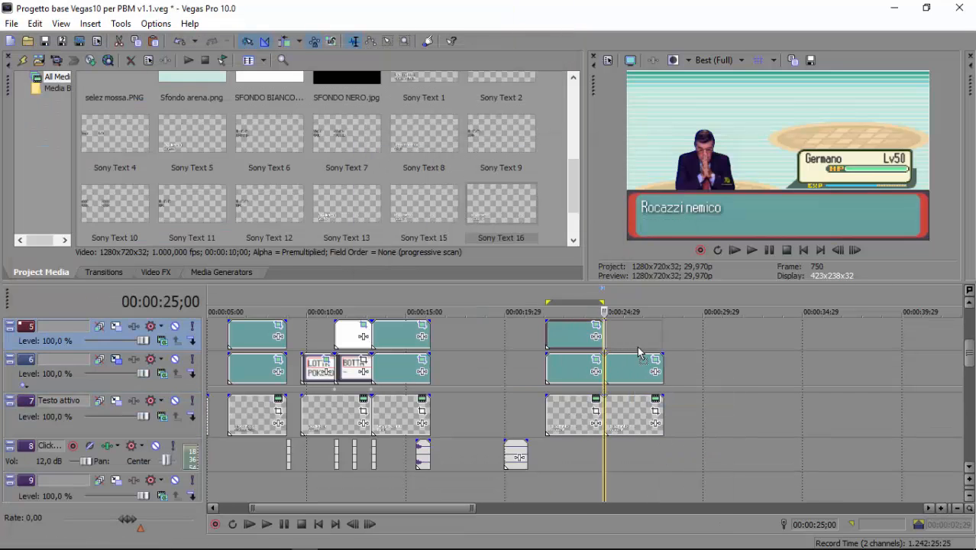
pyautogui.click(666, 372)
# Replace the duplicated clip's text with "Hai avuto la meglio su" and "Rocazzi, RIVALE!" on two lines
pyautogui.click(656, 398)
pyautogui.moveTo(324, 199); pyautogui.dragTo(156, 146)
pyautogui.write('G')
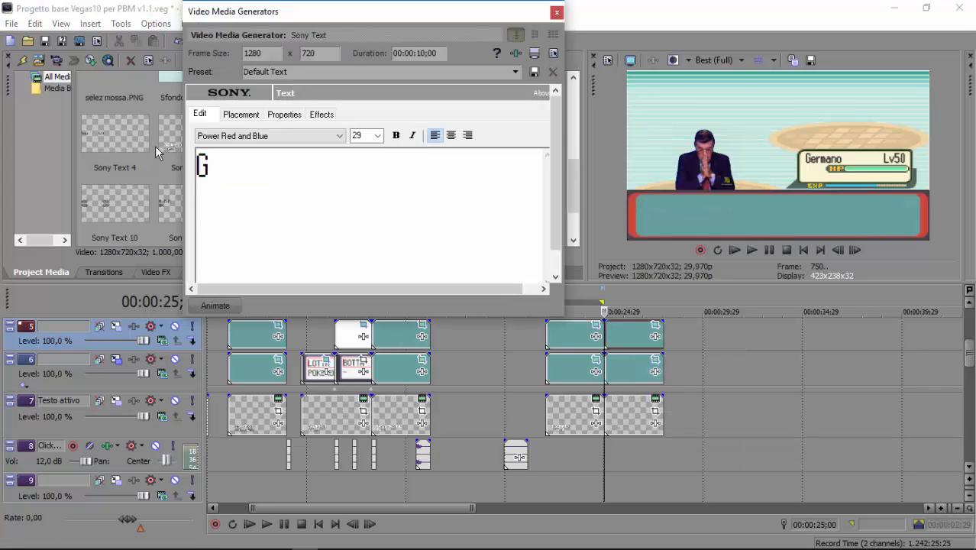
pyautogui.press('BackSpace')
pyautogui.write('Hai avuto la meglio su')
pyautogui.press('Return')
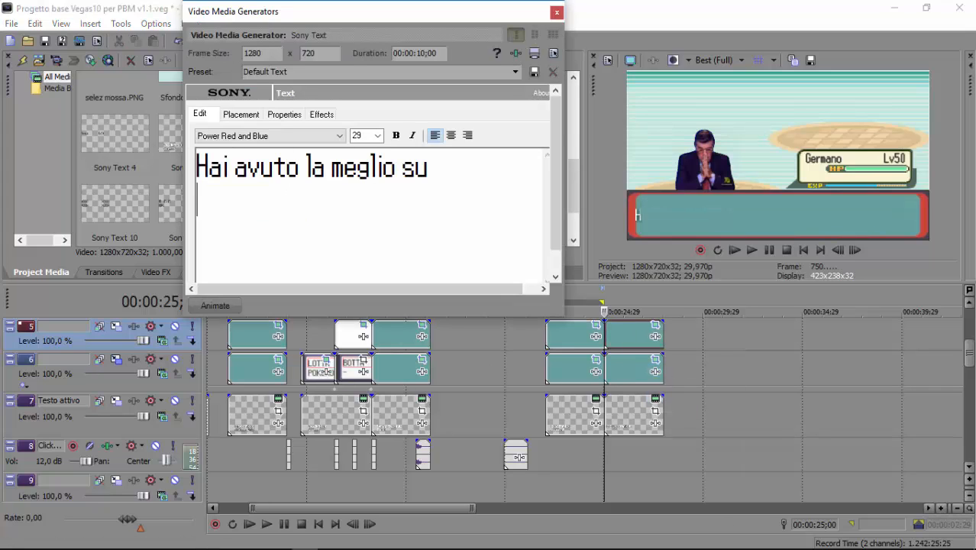
pyautogui.write('Rocazzi, RIVALE!')
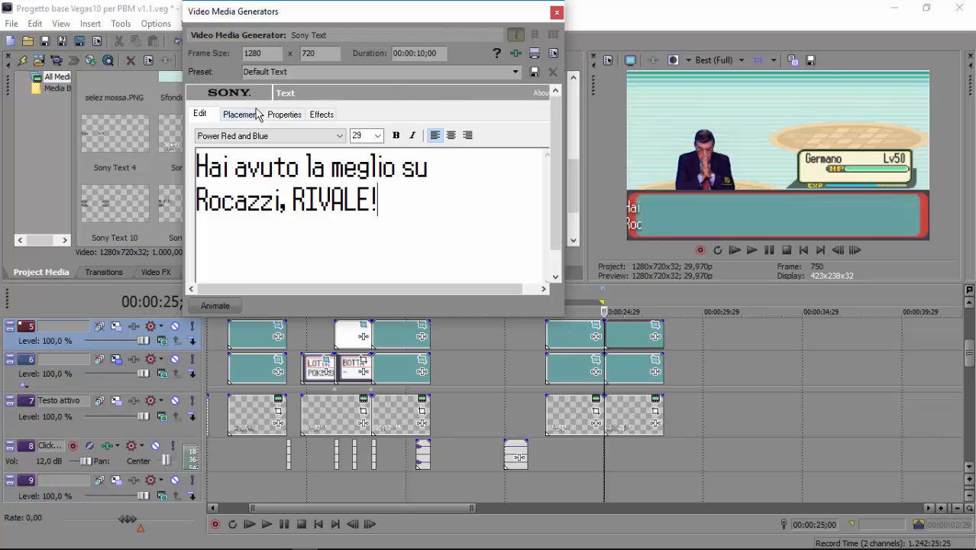
# Place the victory message in the dialogue box at X -0,506 and Y 0,702, close the generator and check the clip through to its end
pyautogui.click(242, 114)
pyautogui.moveTo(242, 257); pyautogui.dragTo(243, 257)
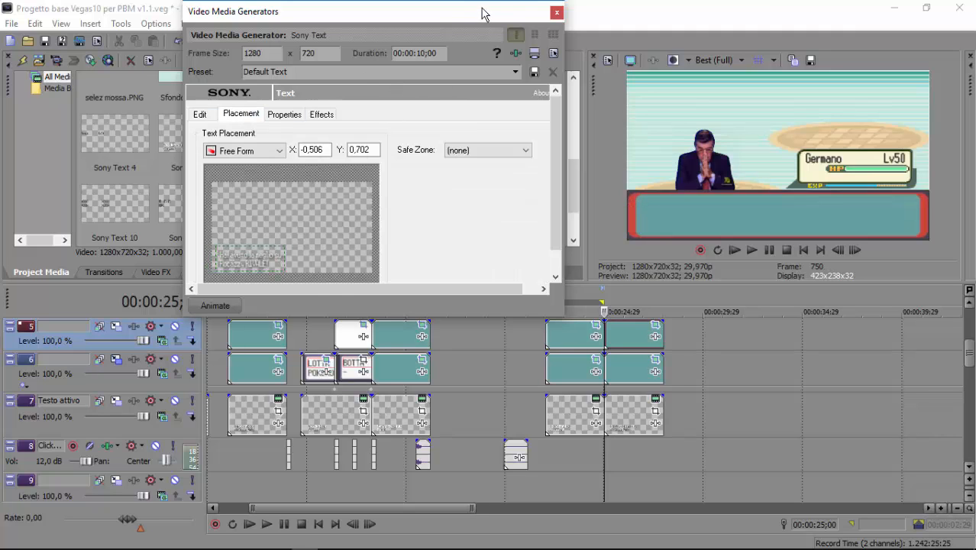
pyautogui.click(556, 13)
pyautogui.click(634, 312)
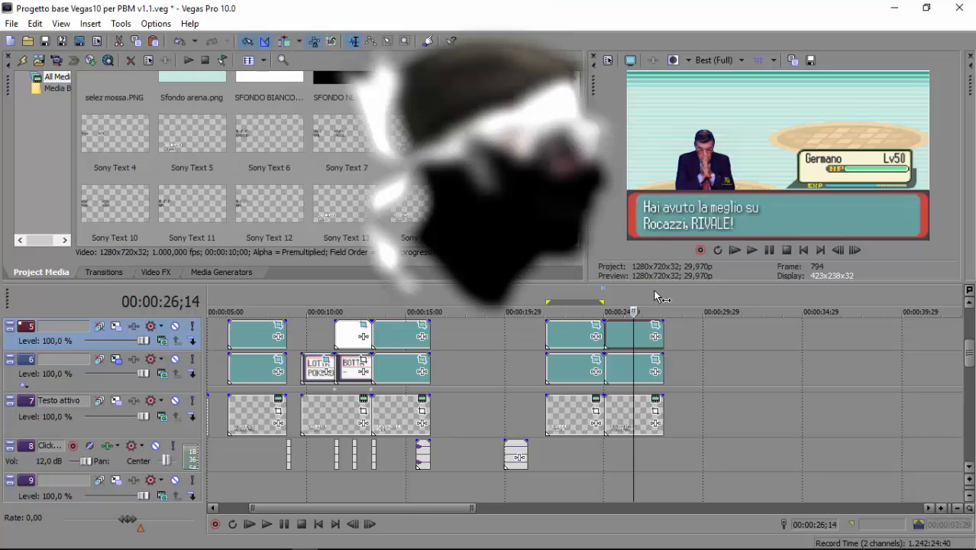
pyautogui.click(652, 311)
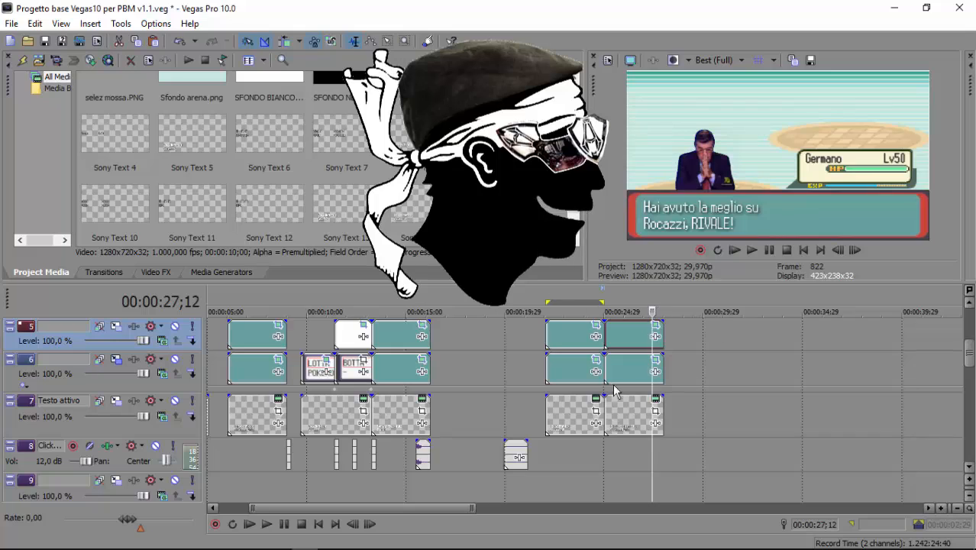
pyautogui.click(662, 296)
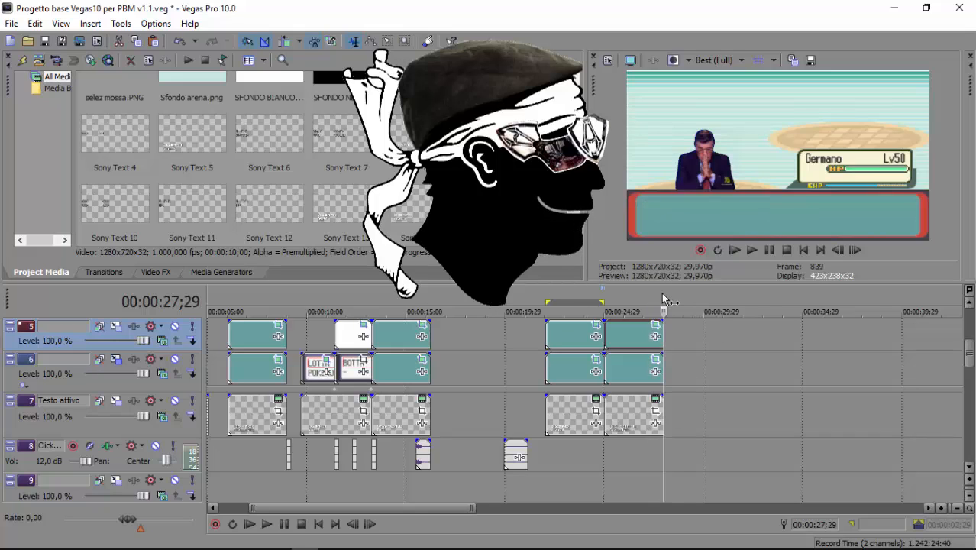
# Set the preview quality to Draft (Full) and play the whole project from the start, stopping at the end
pyautogui.click(727, 61)
pyautogui.moveTo(729, 77)
pyautogui.click(787, 92)
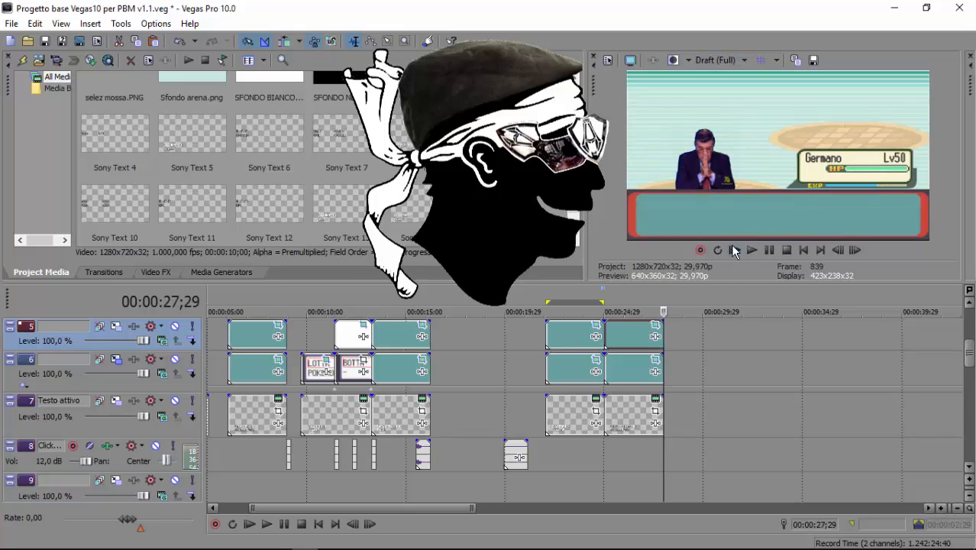
pyautogui.click(733, 248)
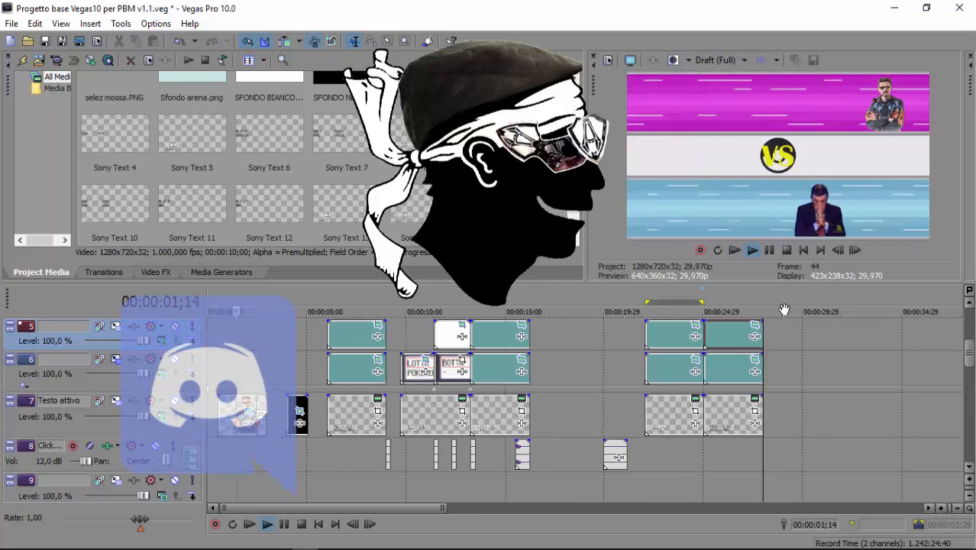
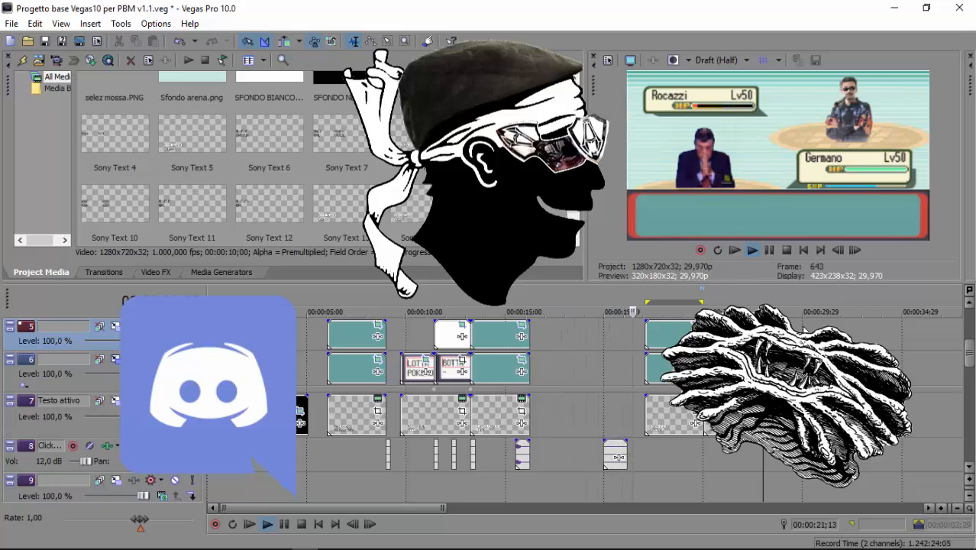
pyautogui.click(786, 255)
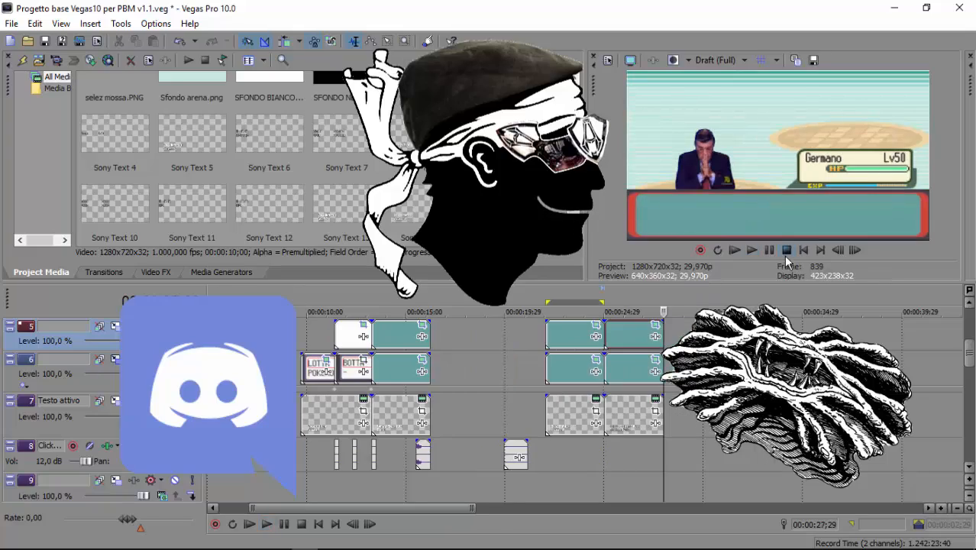